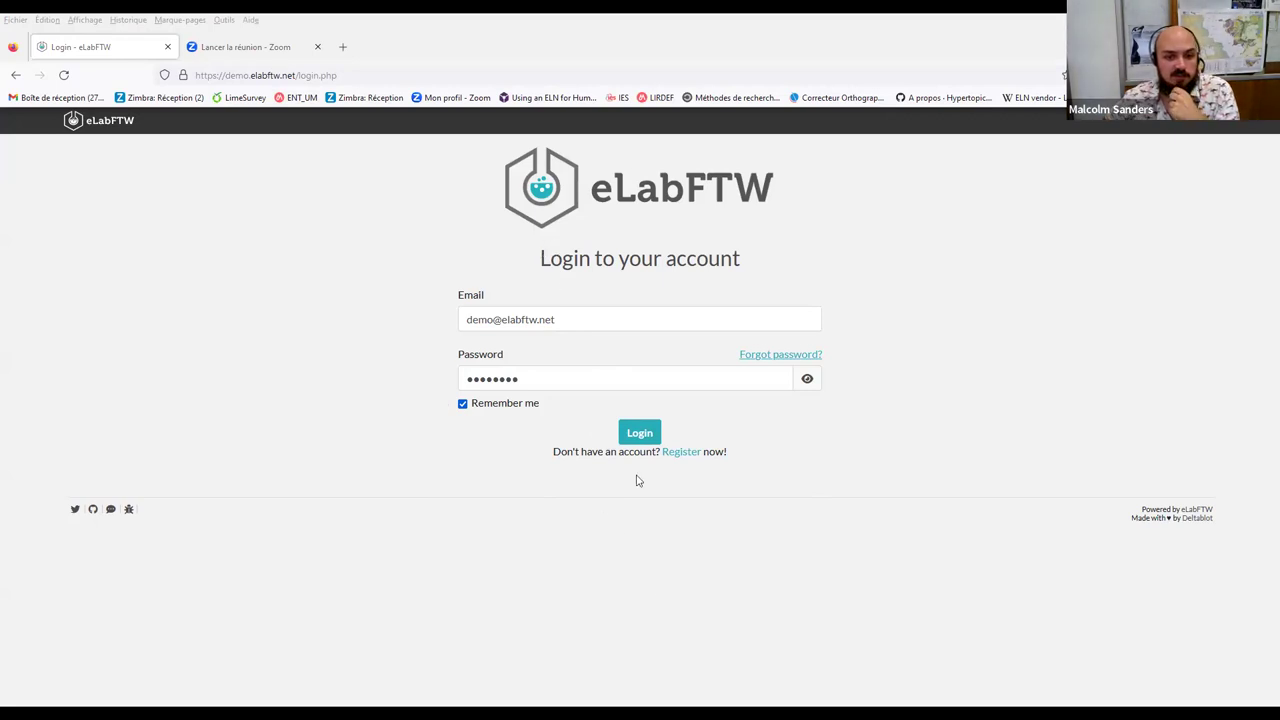
Sign in to the demo account and switch the interface language to French in the User panel
{"action": "left_click", "coordinate": [640, 432]}
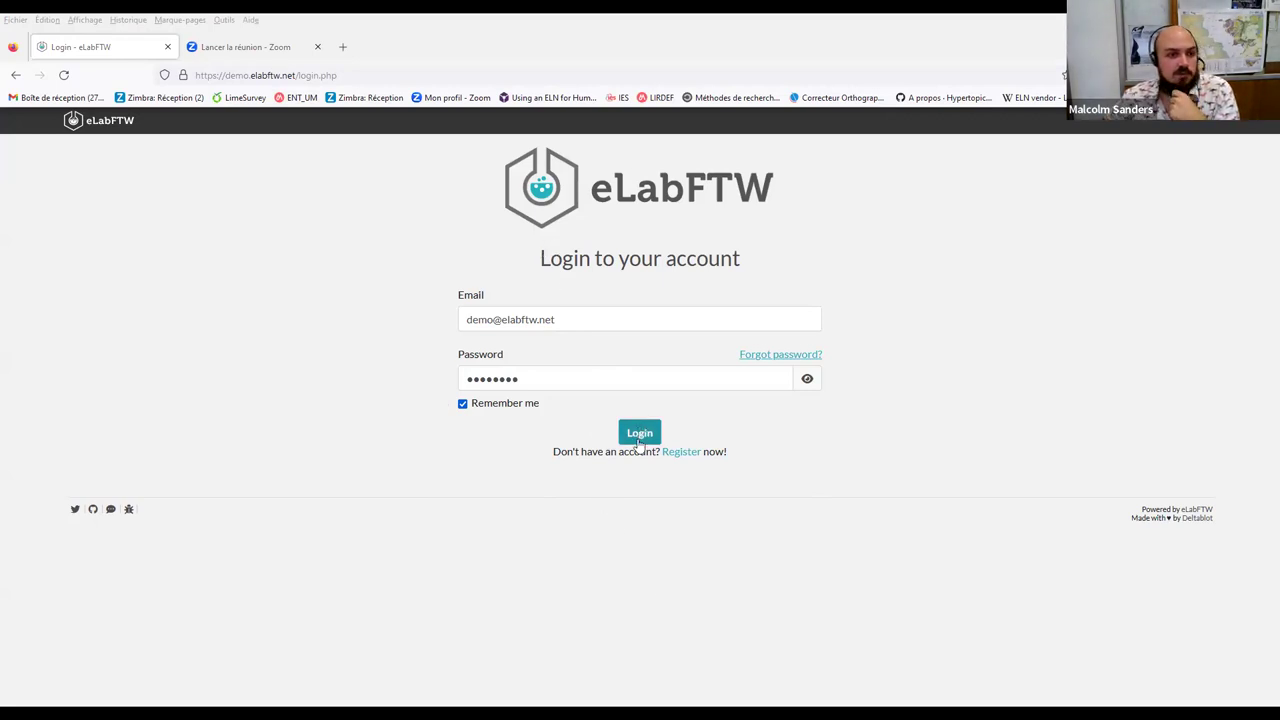
{"action": "left_click", "coordinate": [333, 247]}
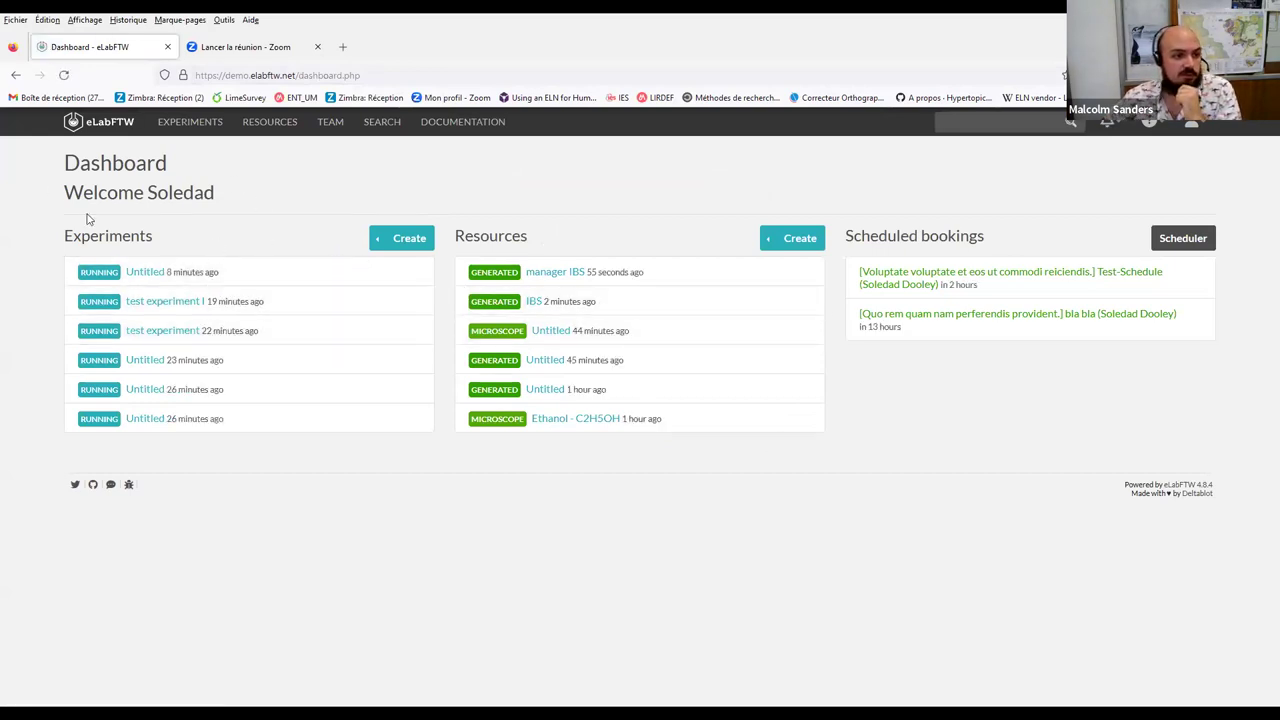
{"action": "left_click", "coordinate": [1193, 125]}
{"action": "left_click", "coordinate": [1163, 266]}
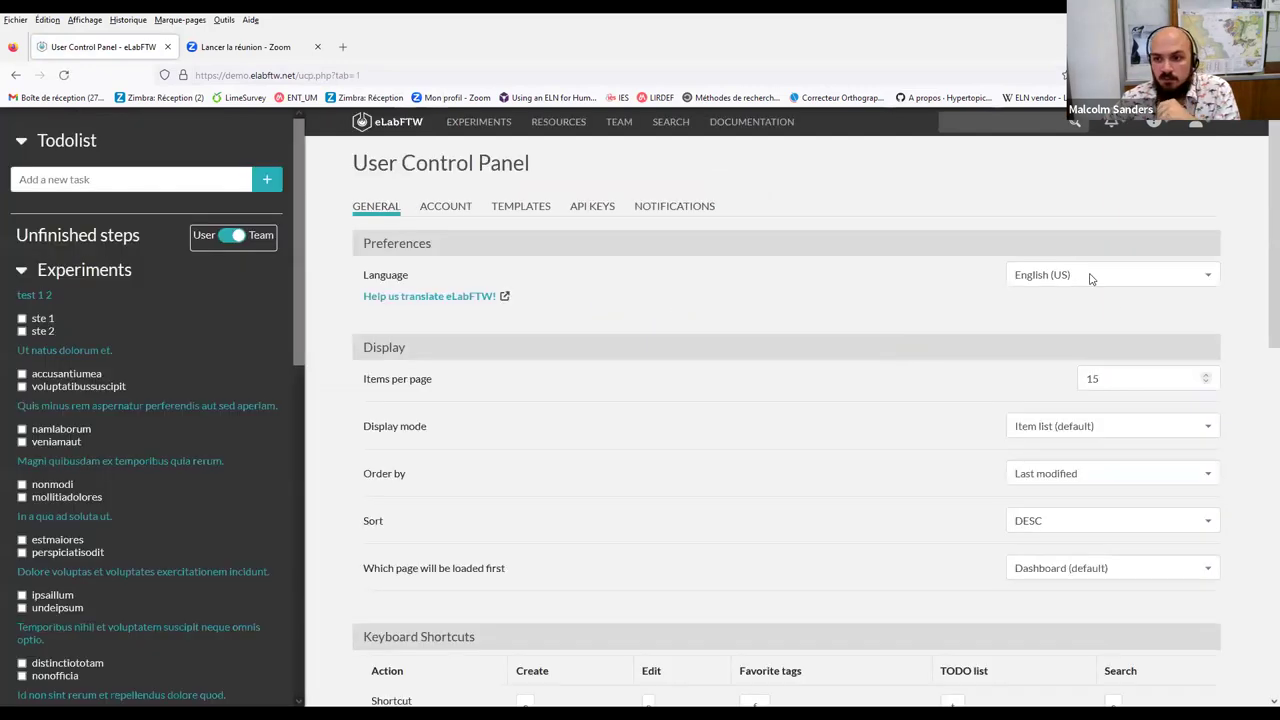
{"action": "left_click", "coordinate": [1090, 279]}
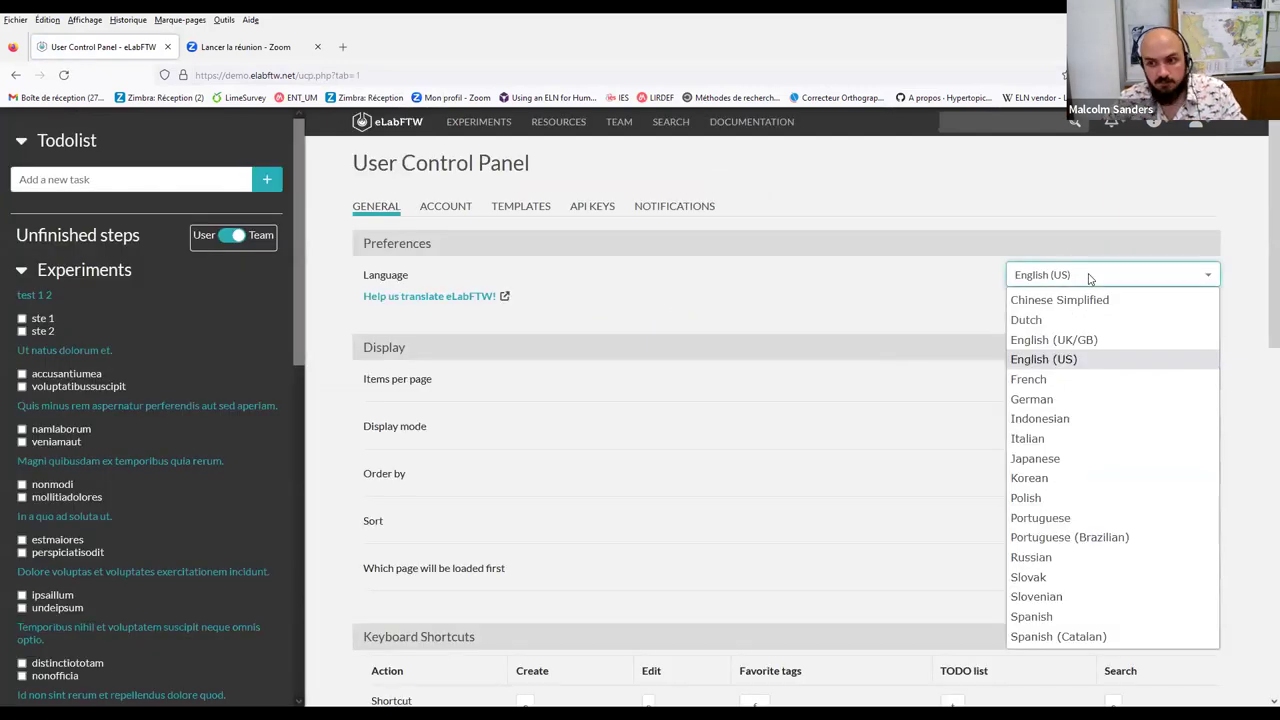
{"action": "left_click", "coordinate": [1066, 381]}
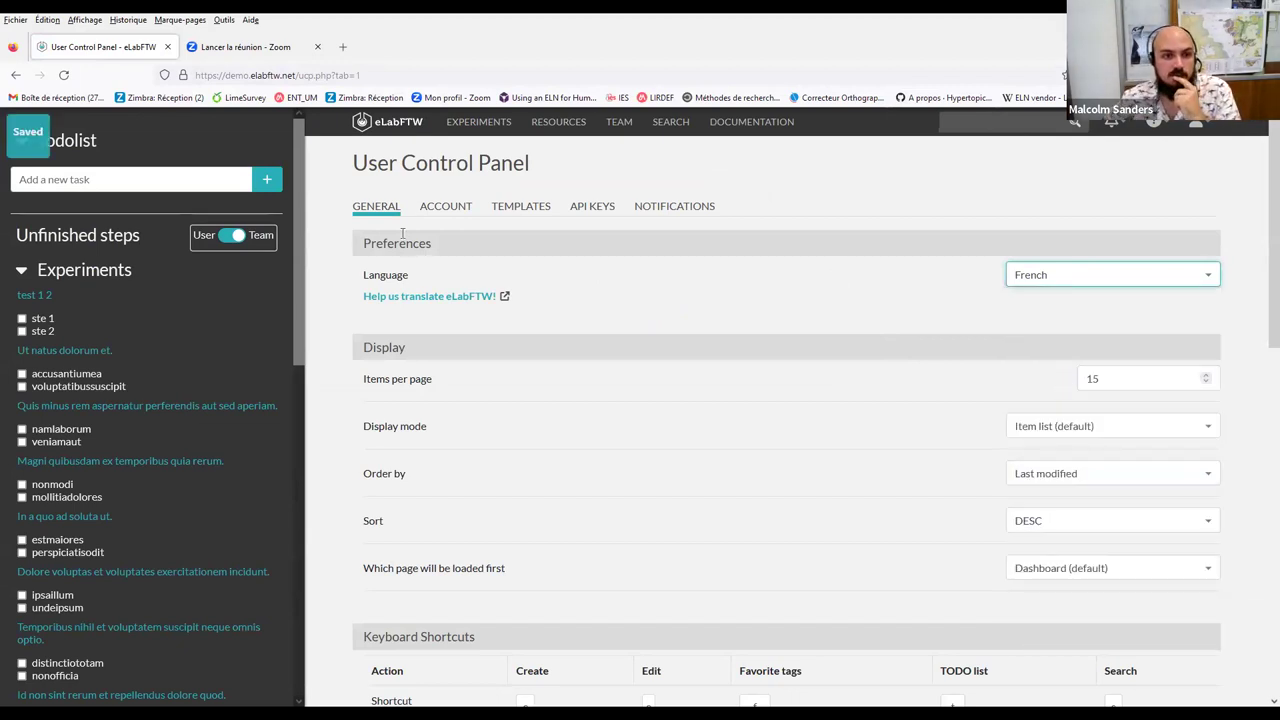
{"action": "left_click", "coordinate": [418, 131]}
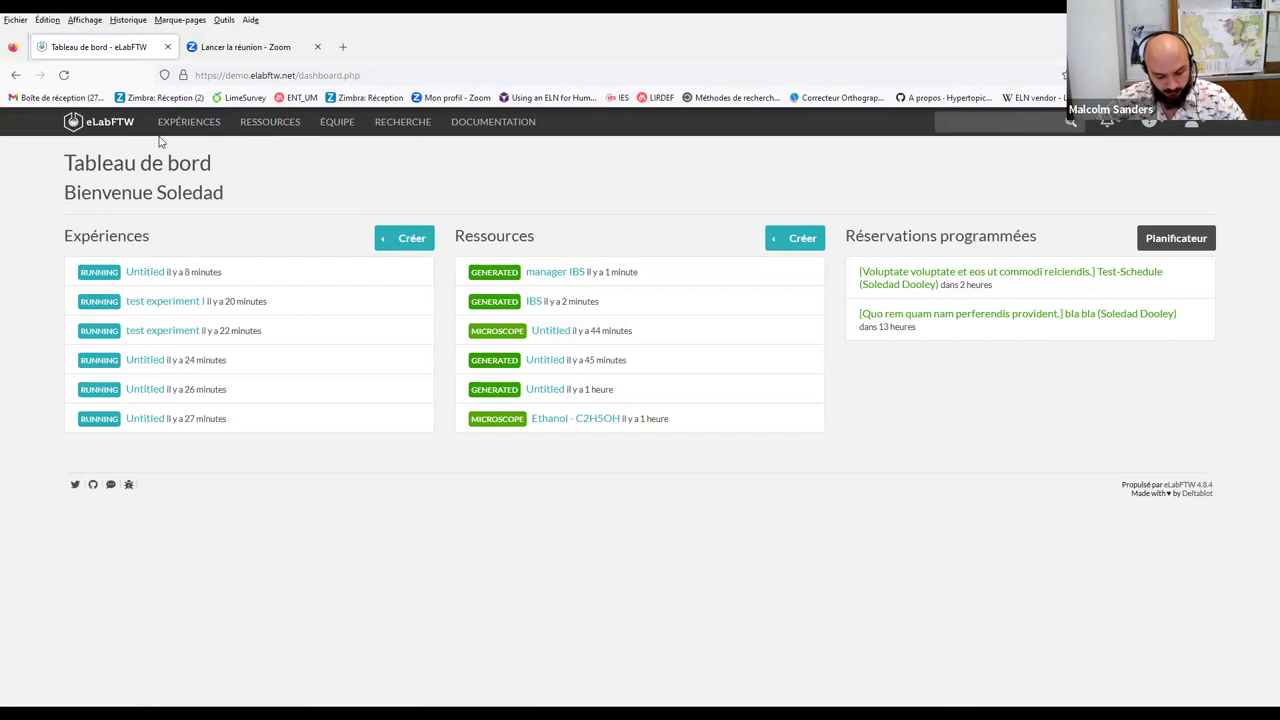
Go to RESSOURCES and choose Créer to show the resource category chooser
{"action": "left_click", "coordinate": [271, 125]}
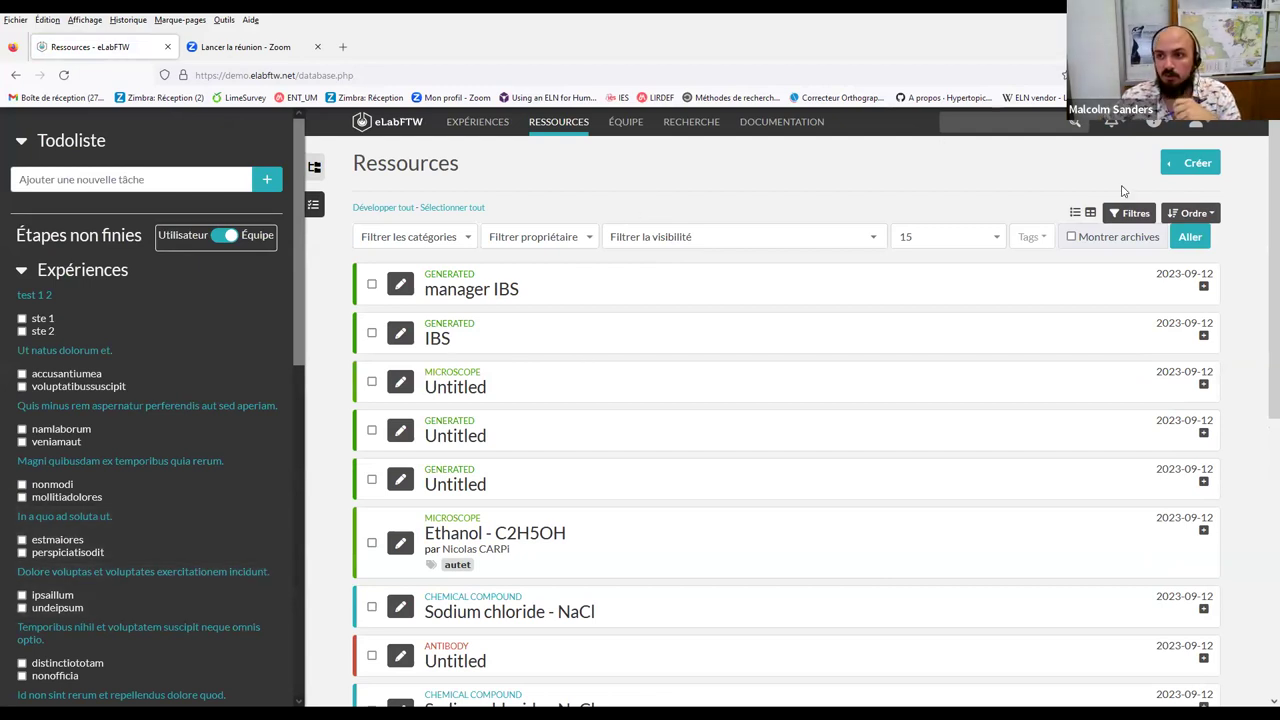
{"action": "left_click", "coordinate": [1192, 162]}
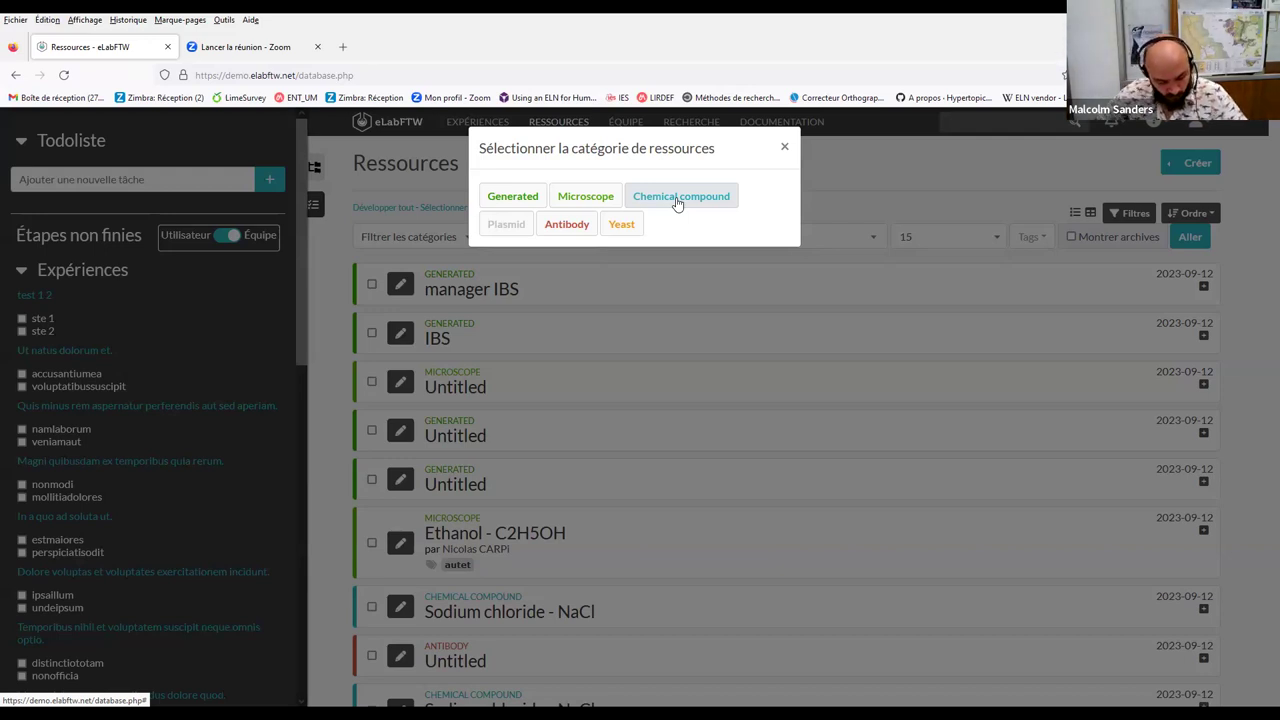
Dismiss the category chooser and open the Generated resource 'manager IBS'
{"action": "left_click", "coordinate": [785, 149]}
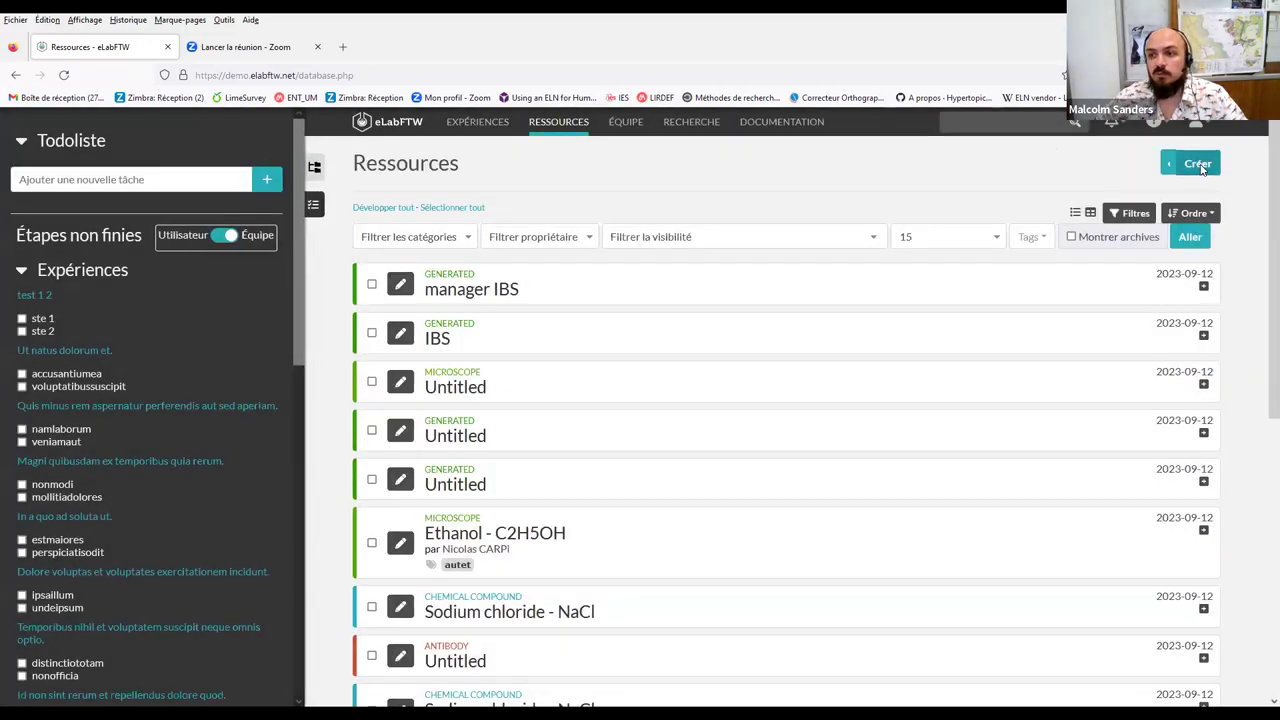
{"action": "left_click", "coordinate": [1200, 166]}
{"action": "left_click", "coordinate": [498, 287]}
{"action": "left_click", "coordinate": [498, 289]}
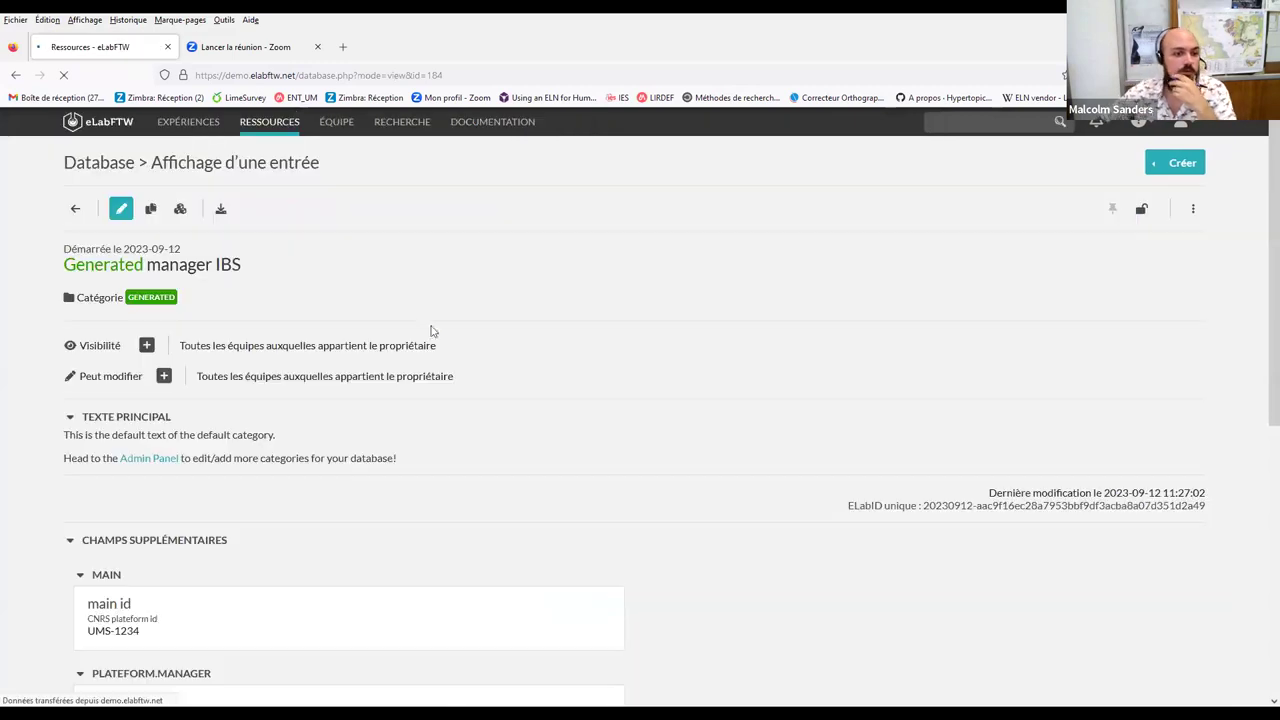
Scroll through the manager IBS extra fields, then go to the Experiments list
{"action": "scroll", "coordinate": [206, 268], "scroll_direction": "down", "scroll_amount": 4}
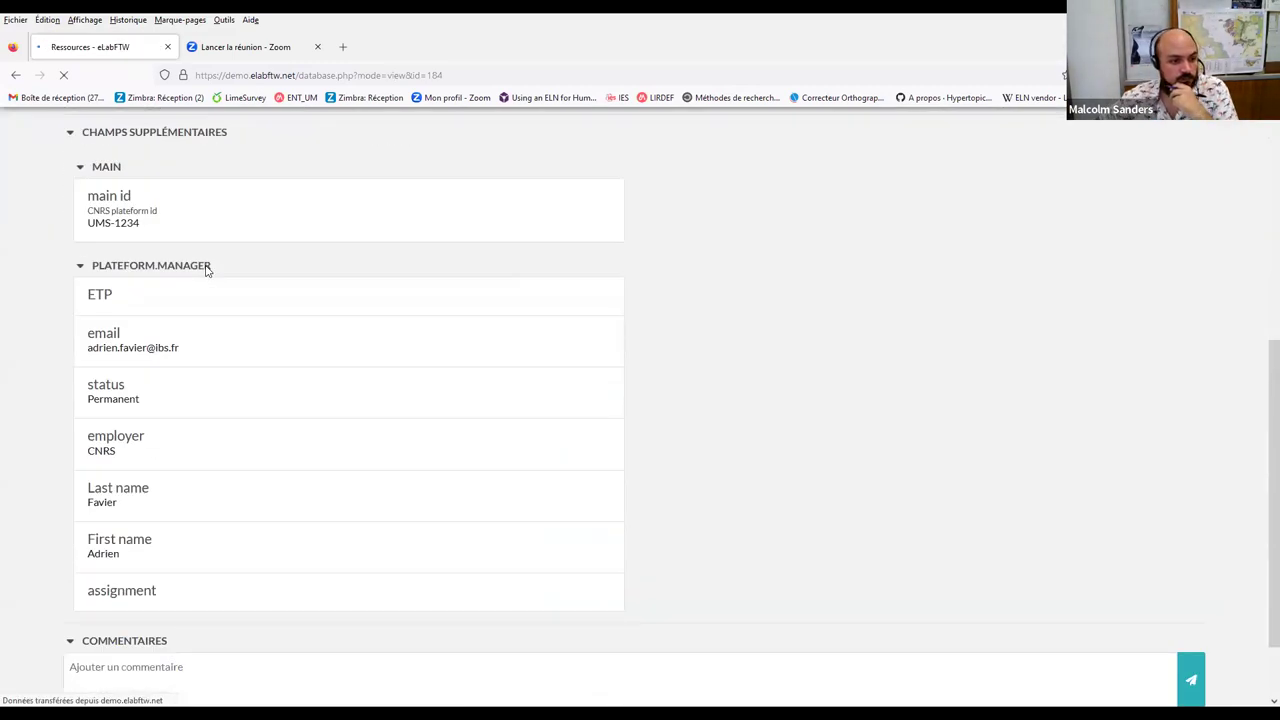
{"action": "scroll", "coordinate": [466, 294], "scroll_direction": "up", "scroll_amount": 3}
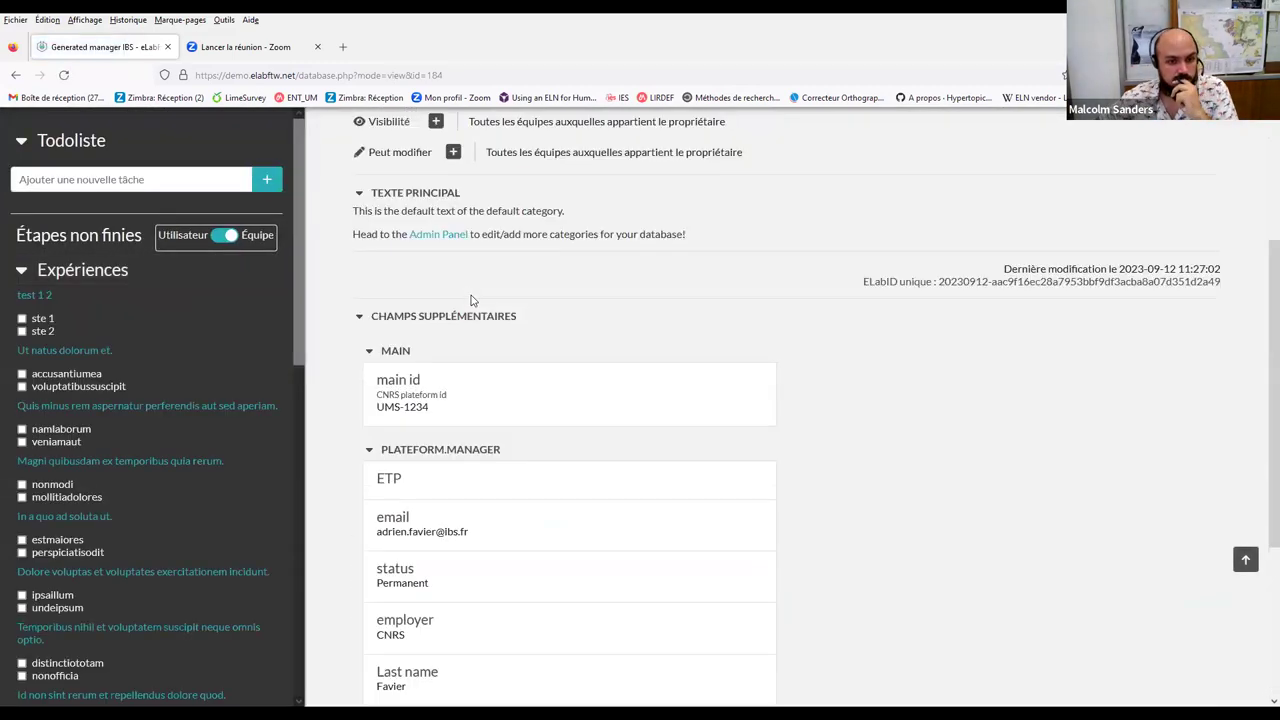
{"action": "scroll", "coordinate": [472, 300], "scroll_direction": "up", "scroll_amount": 2}
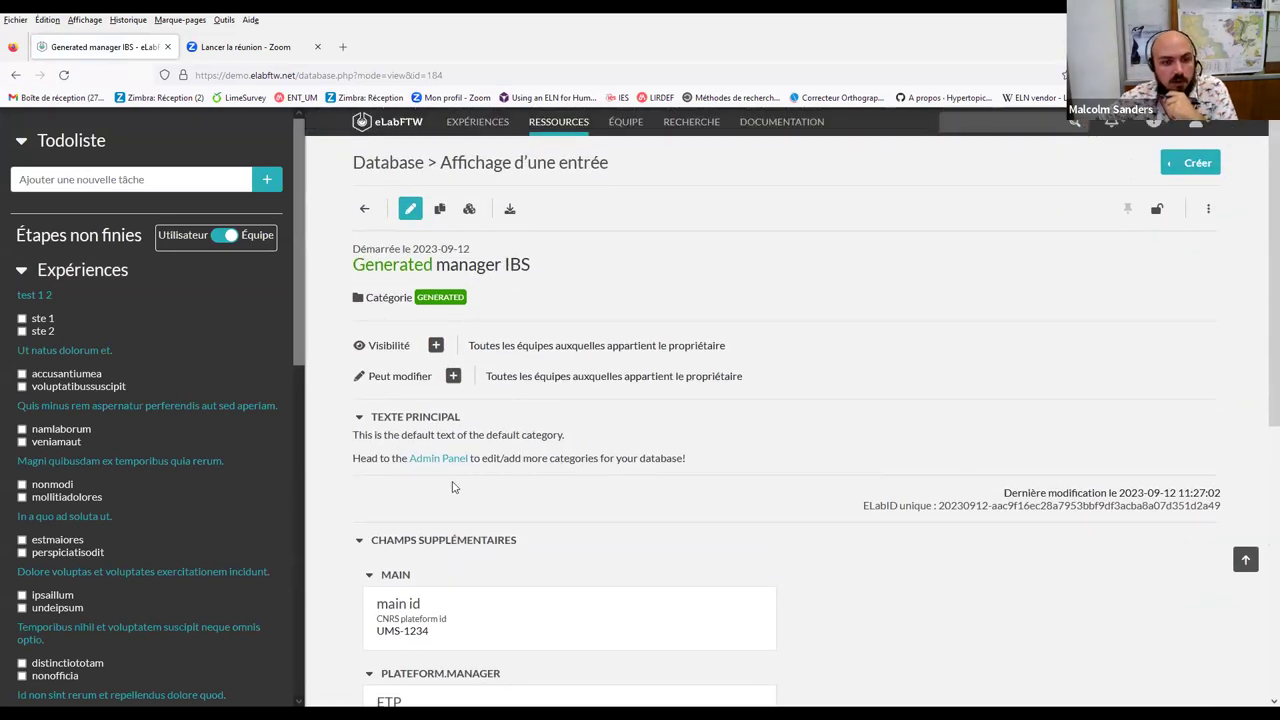
{"action": "scroll", "coordinate": [442, 480], "scroll_direction": "down", "scroll_amount": 4}
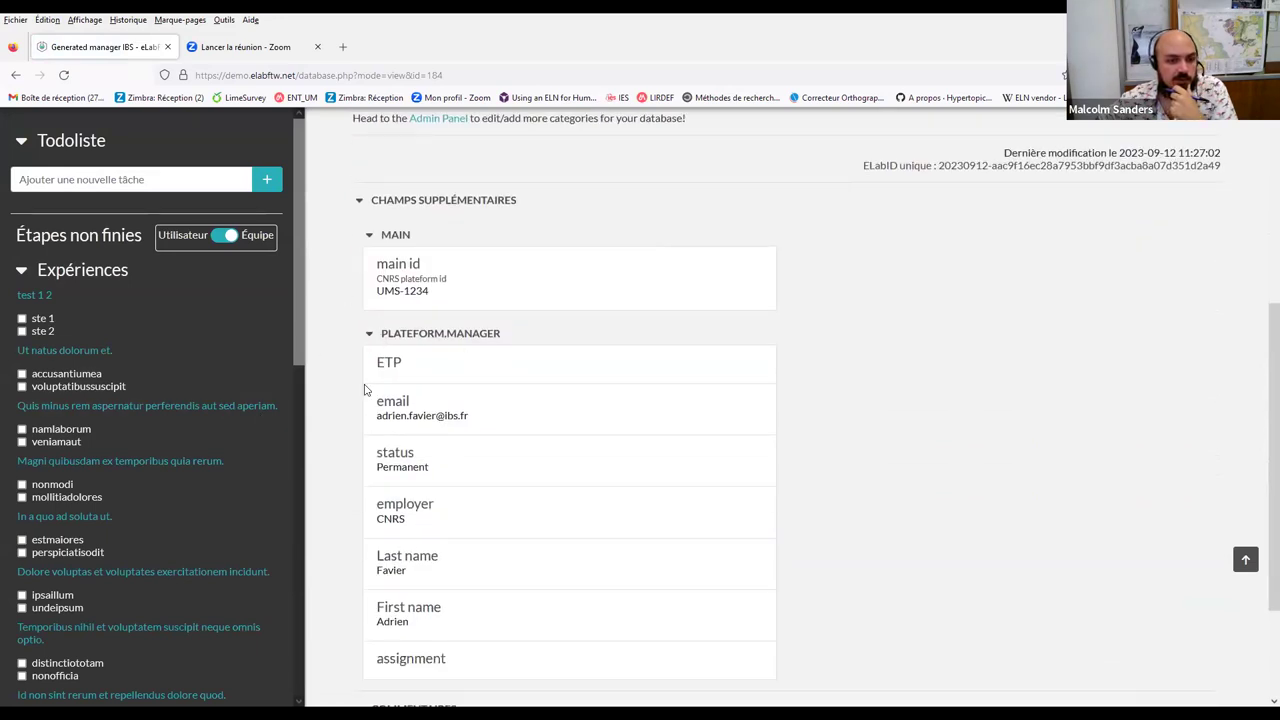
{"action": "scroll", "coordinate": [418, 442], "scroll_direction": "down", "scroll_amount": 3}
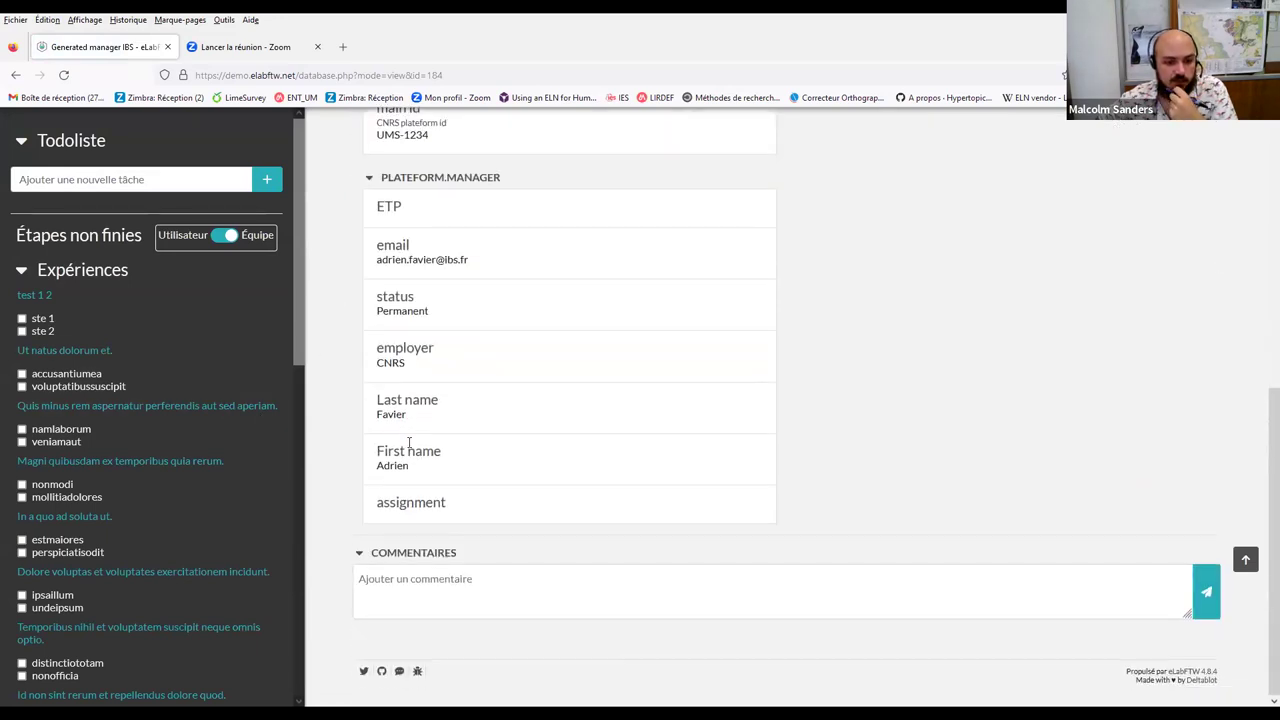
{"action": "scroll", "coordinate": [409, 442], "scroll_direction": "up", "scroll_amount": 5}
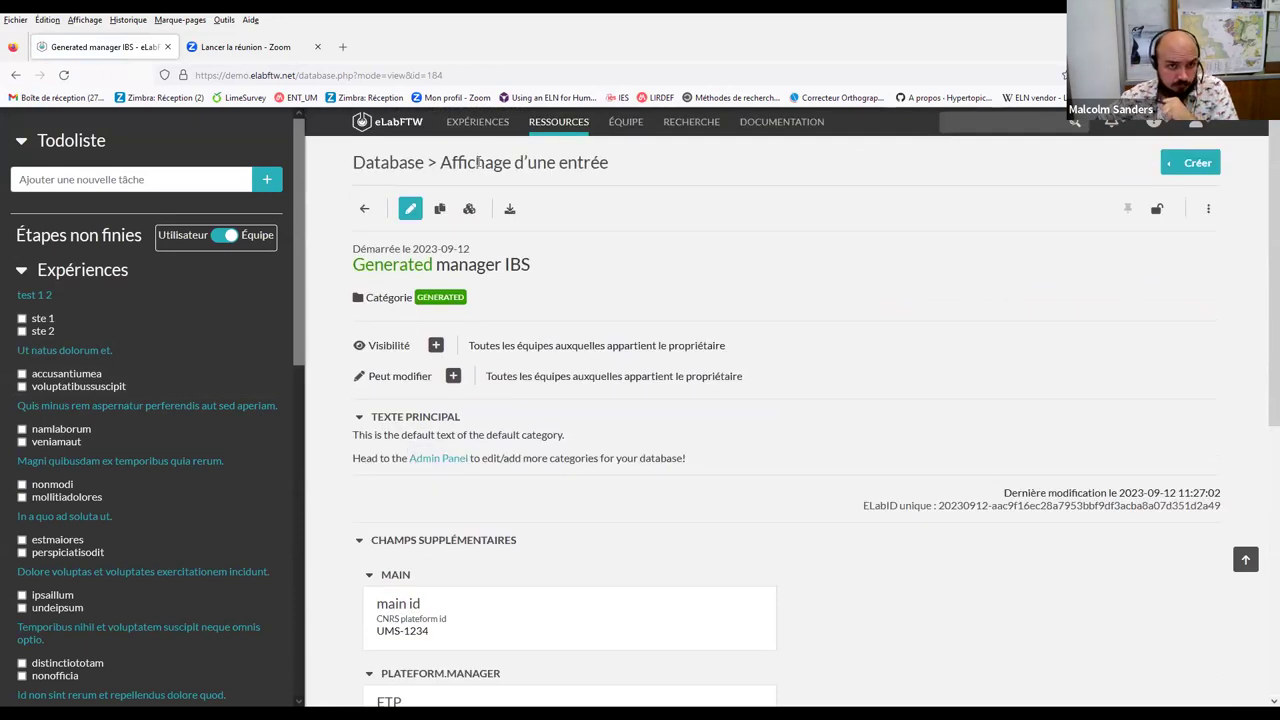
{"action": "left_click", "coordinate": [472, 124]}
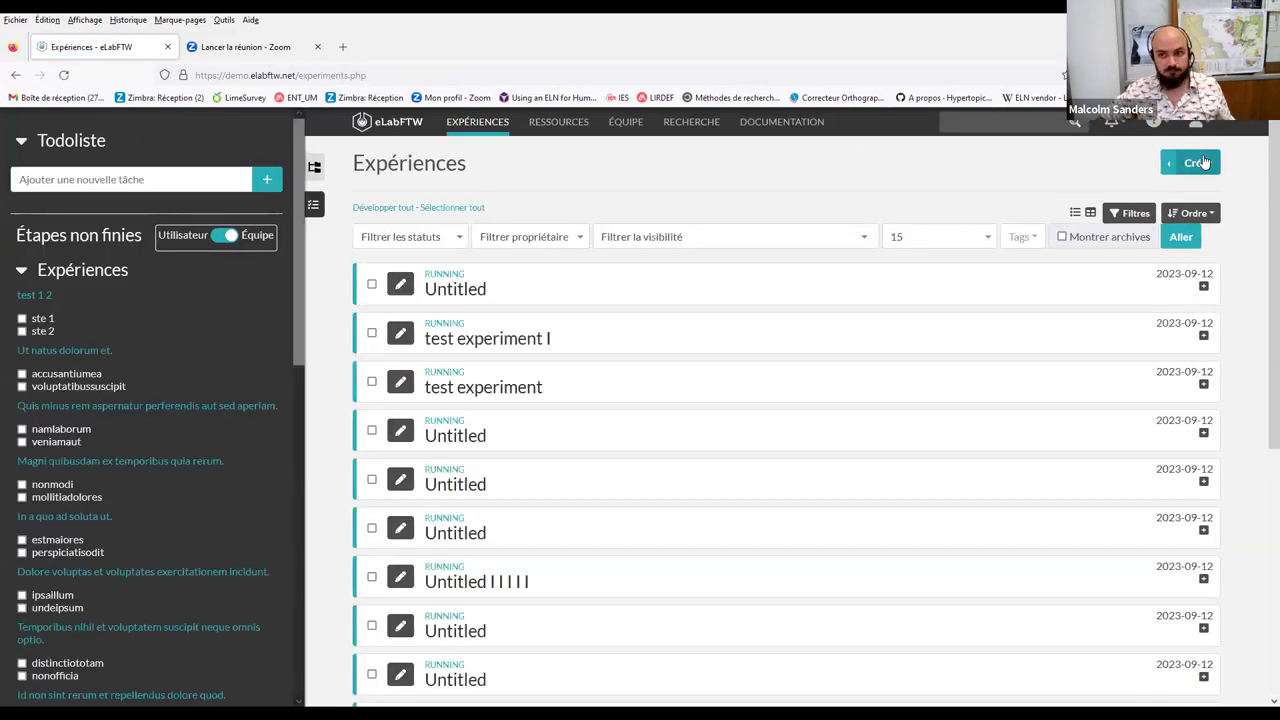
Create a new experiment and review its form, keeping the start date 12/09/2023
{"action": "left_click", "coordinate": [1204, 162]}
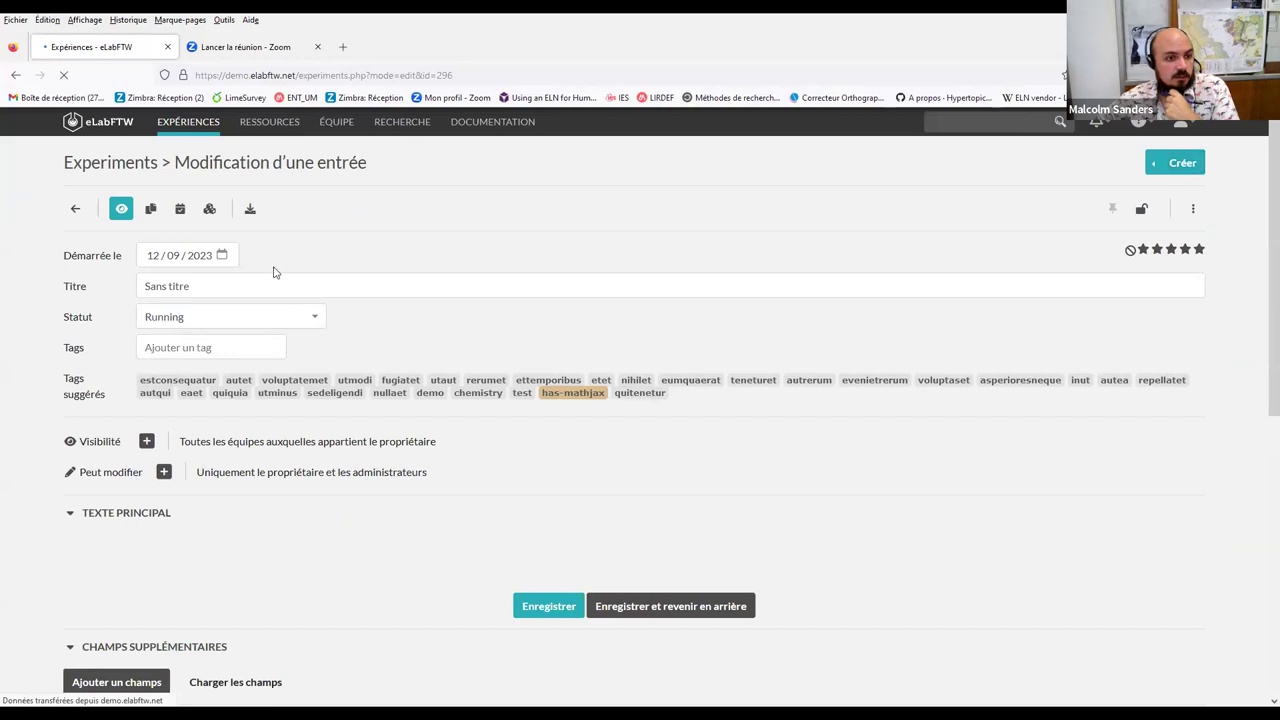
{"action": "scroll", "coordinate": [270, 275], "scroll_direction": "down", "scroll_amount": 5}
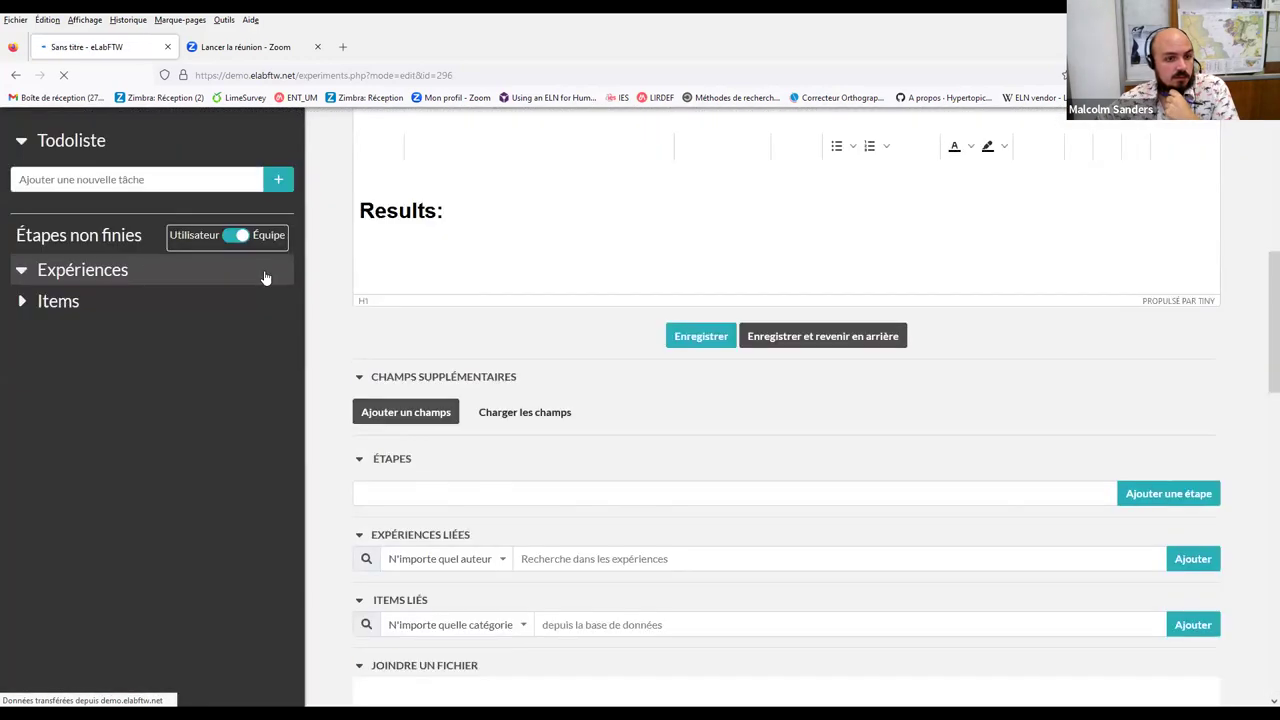
{"action": "scroll", "coordinate": [664, 410], "scroll_direction": "up", "scroll_amount": 5}
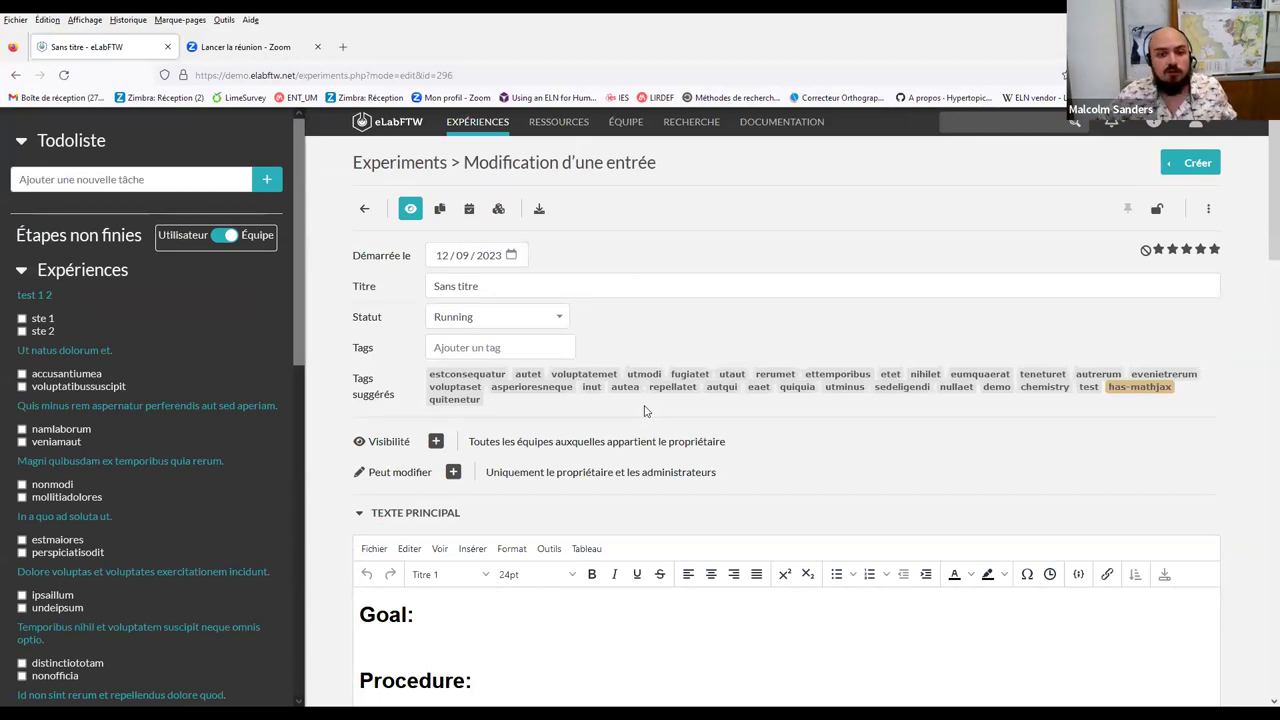
{"action": "scroll", "coordinate": [395, 521], "scroll_direction": "down", "scroll_amount": 3}
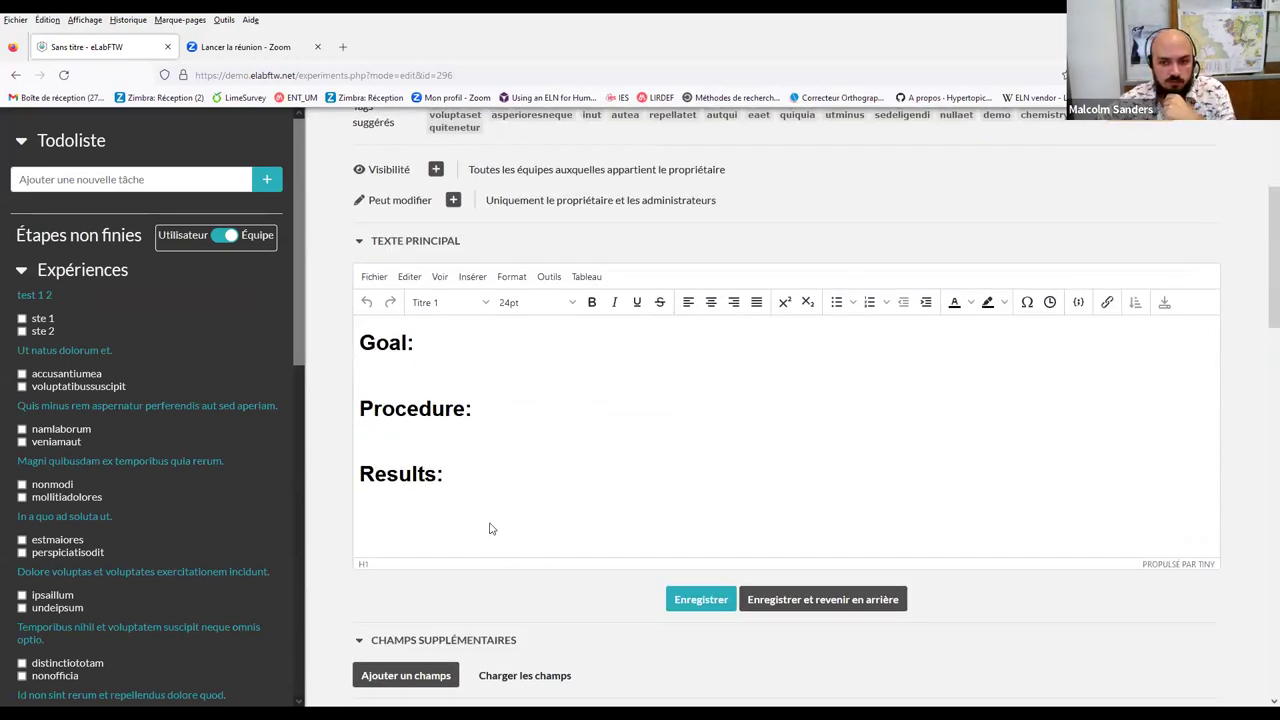
{"action": "scroll", "coordinate": [545, 500], "scroll_direction": "up", "scroll_amount": 3}
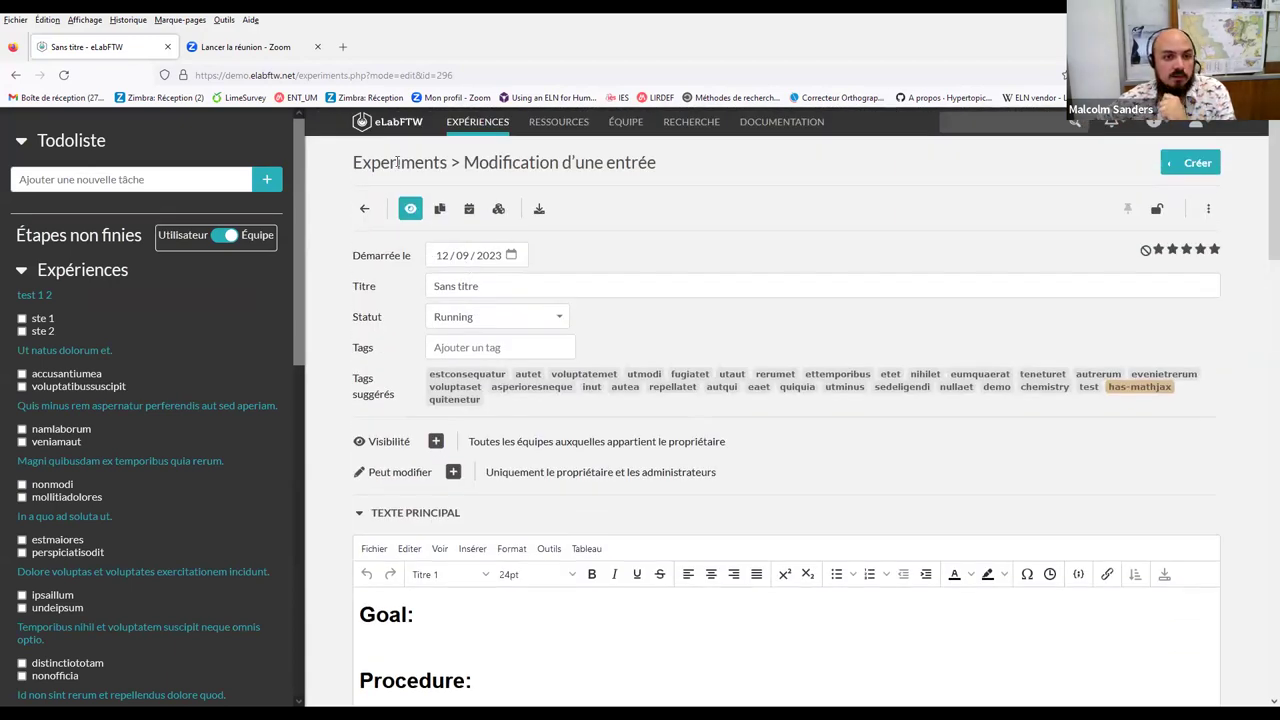
{"action": "left_click", "coordinate": [463, 262]}
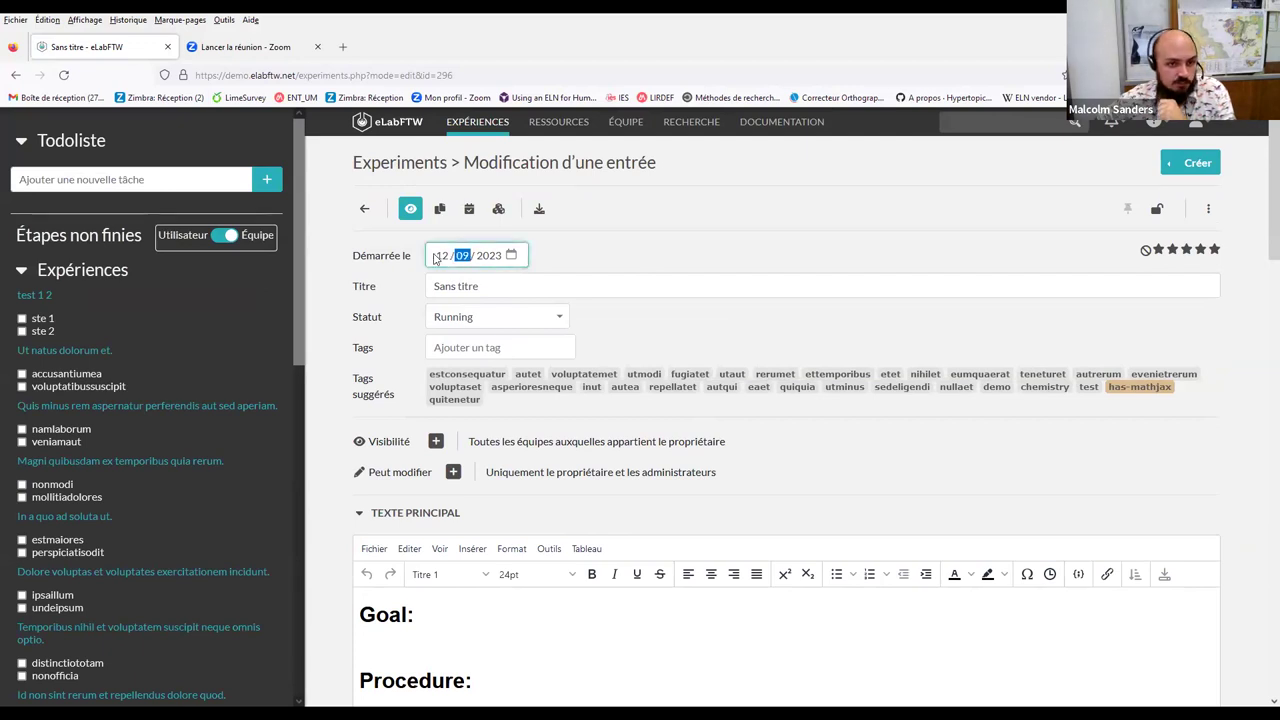
{"action": "left_click", "coordinate": [460, 257]}
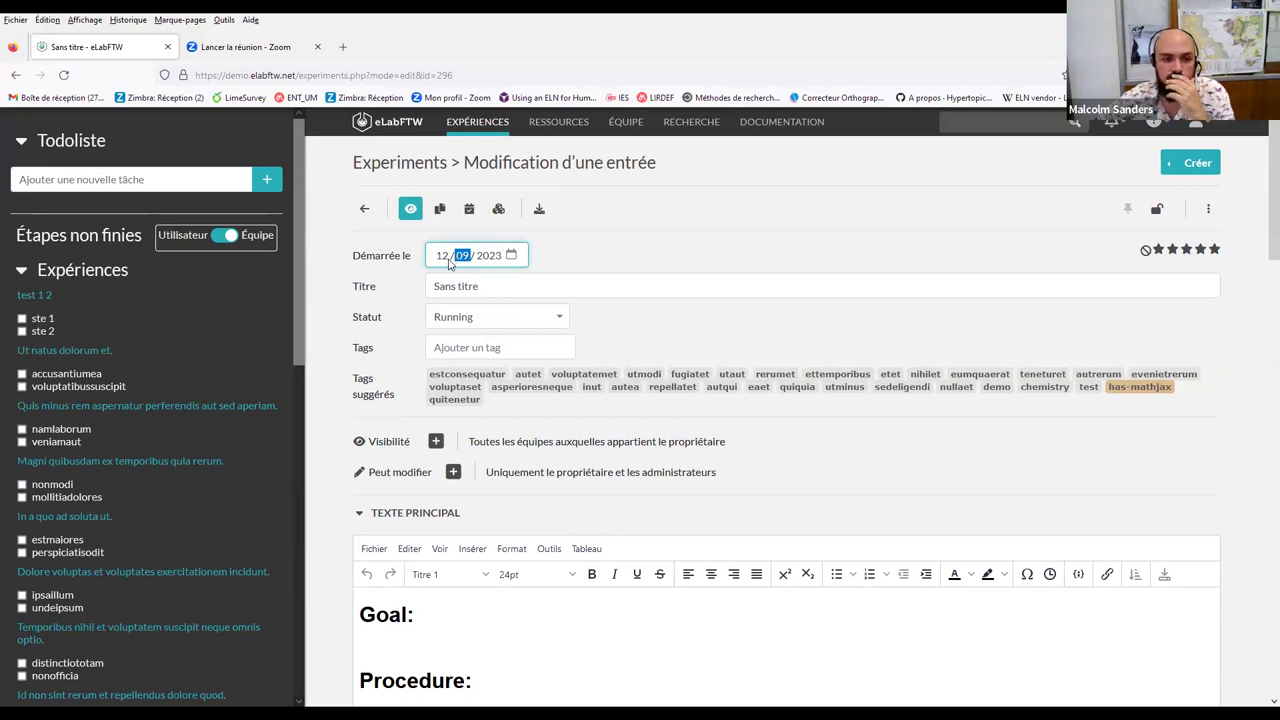
Title the experiment 'test um' and leave its status as Running
{"action": "left_click", "coordinate": [466, 287]}
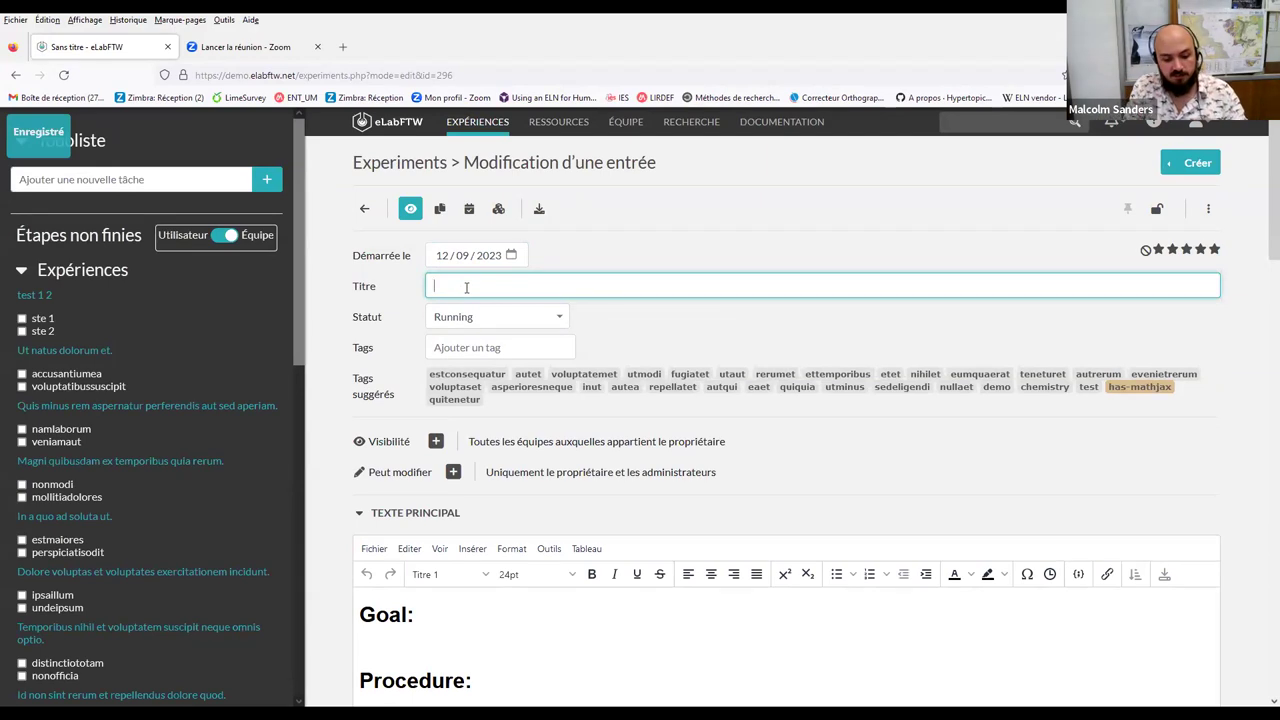
{"action": "type", "text": "test"}
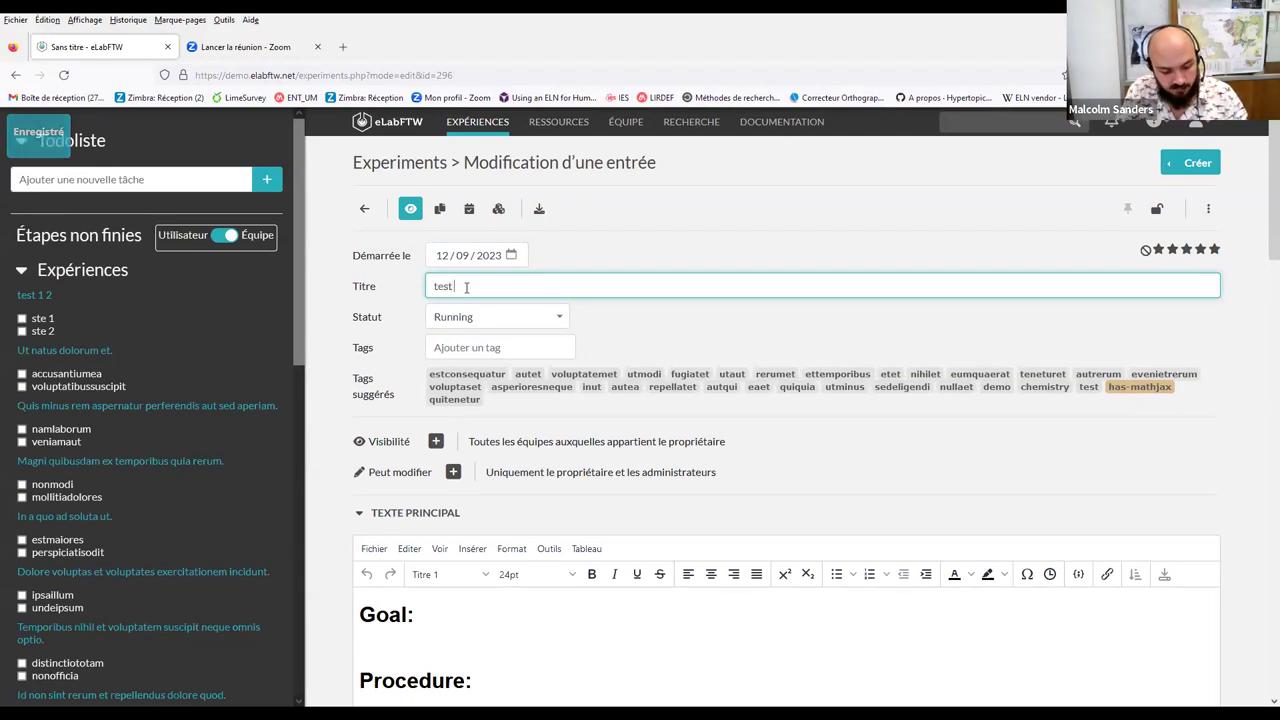
{"action": "type", "text": " um"}
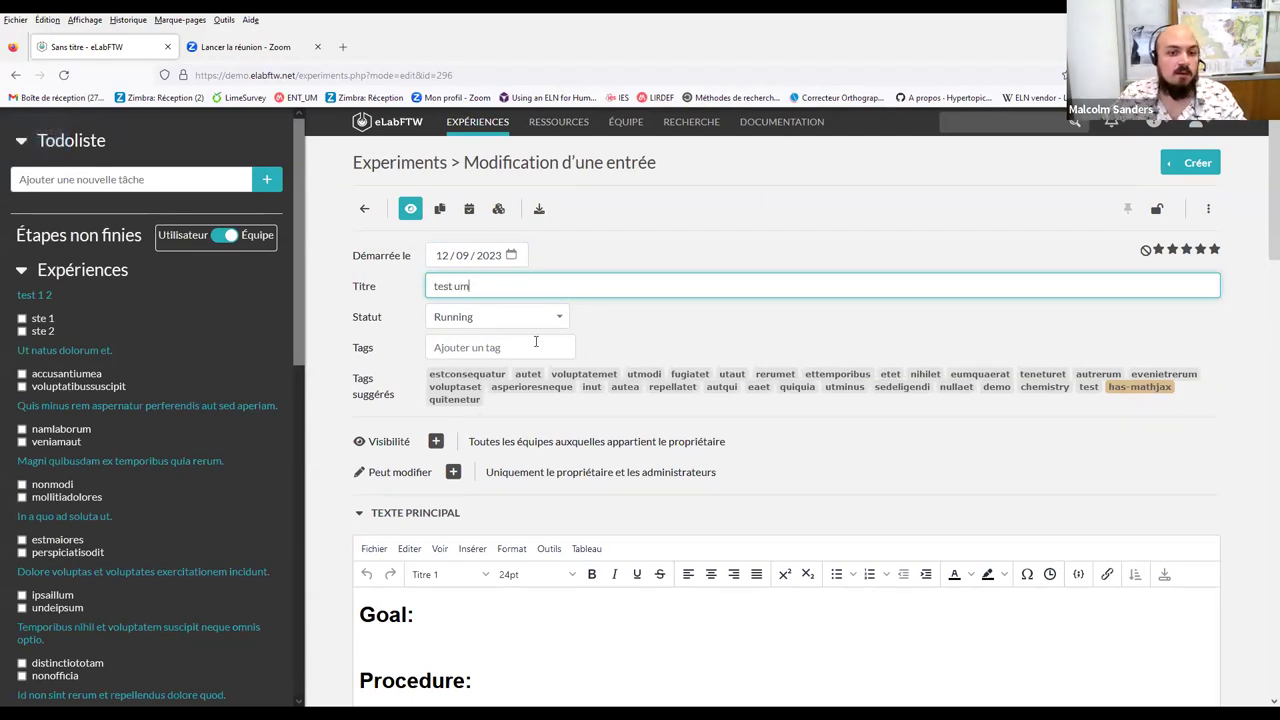
{"action": "left_click", "coordinate": [478, 317]}
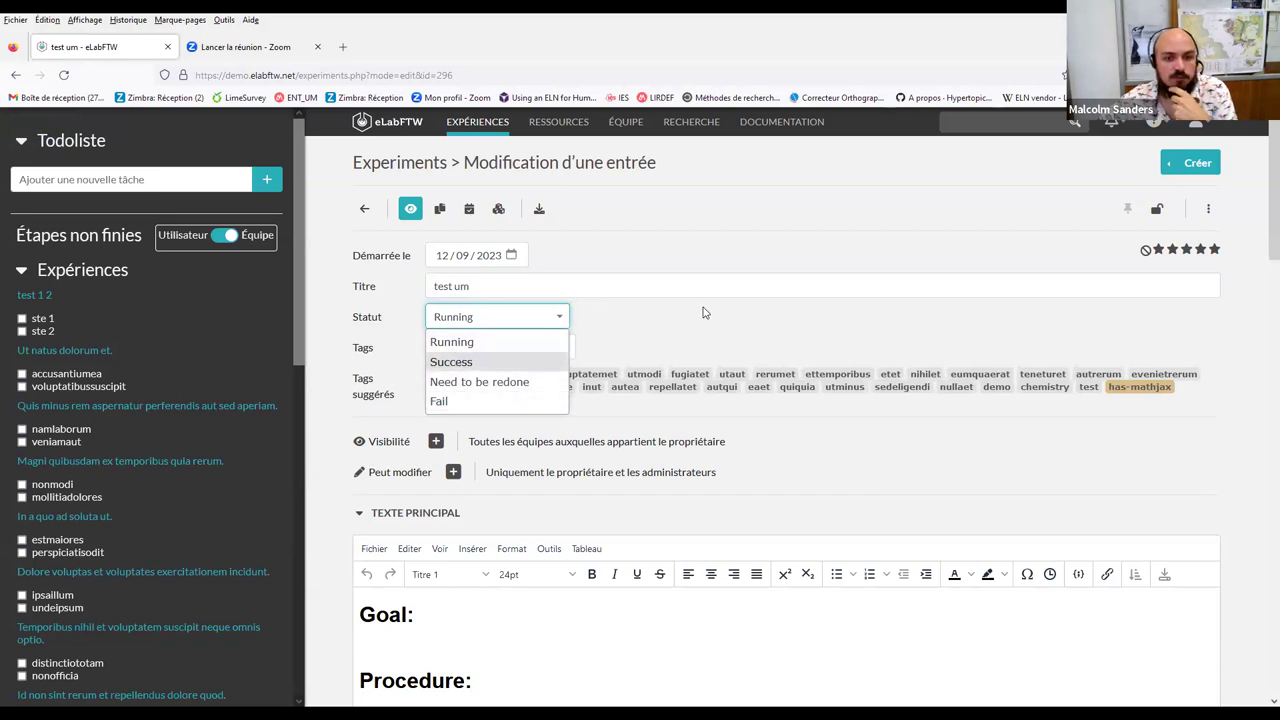
{"action": "left_click", "coordinate": [480, 342]}
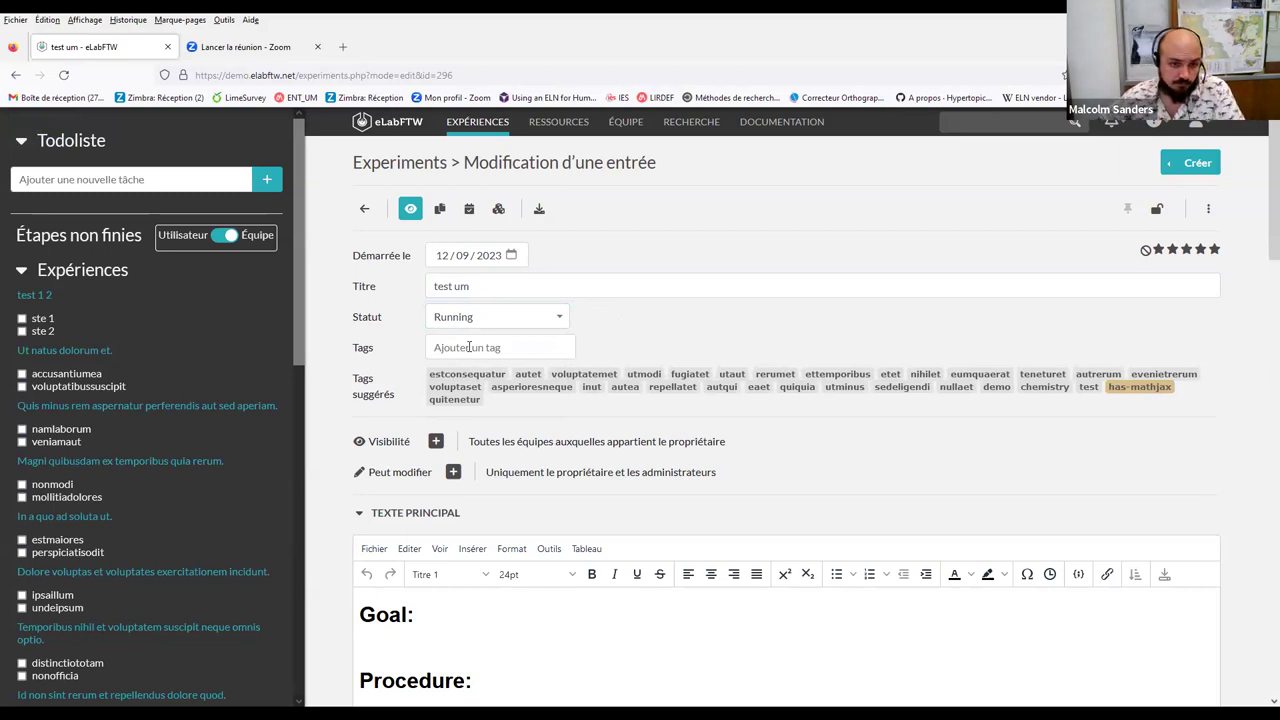
Add the suggested tags autet, utaut, utminus and eumquaerat
{"action": "left_click", "coordinate": [528, 374]}
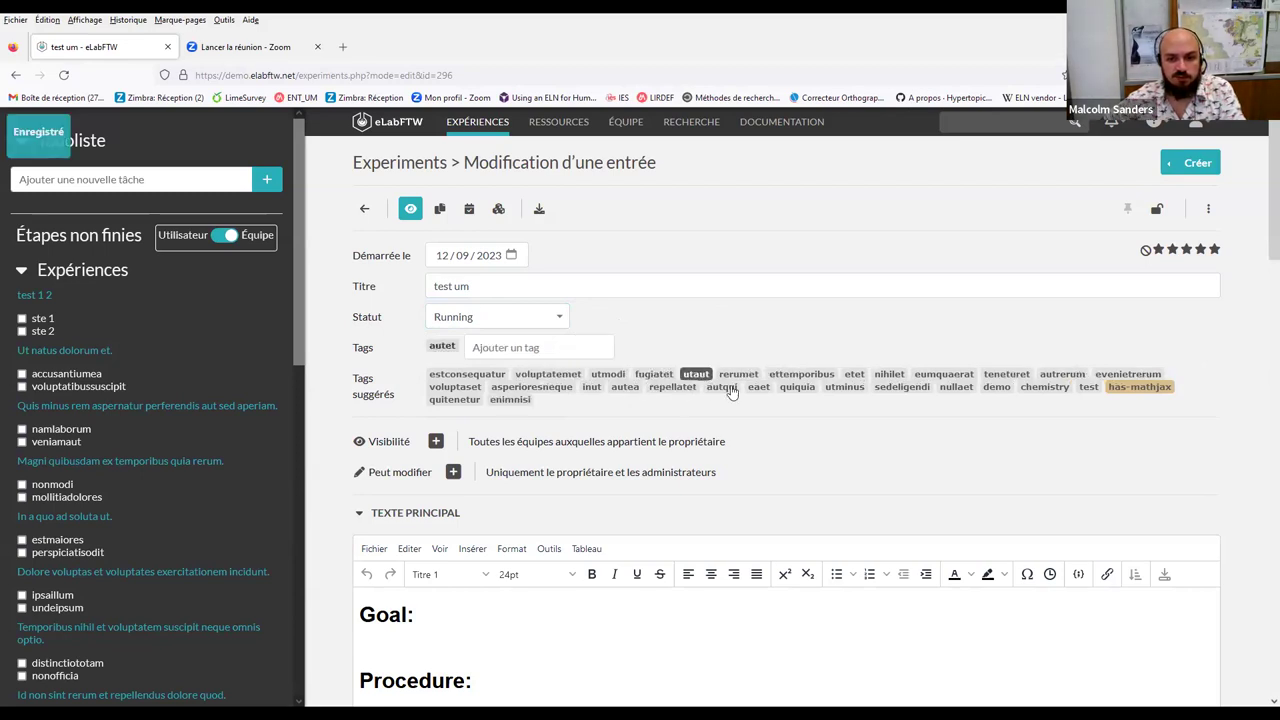
{"action": "left_click", "coordinate": [693, 374]}
{"action": "left_click", "coordinate": [908, 375]}
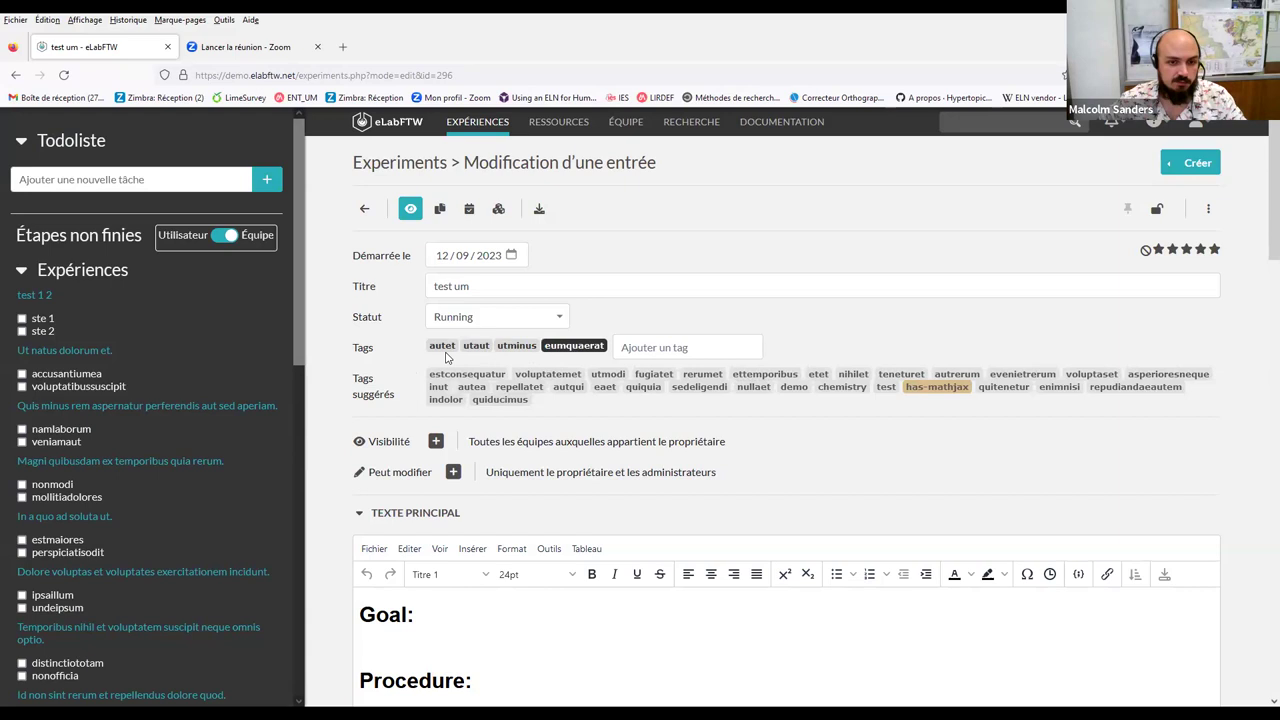
Add the tags 'these good' and 'anr best' to the experiment
{"action": "left_click", "coordinate": [657, 347]}
{"action": "type", "text": "the"}
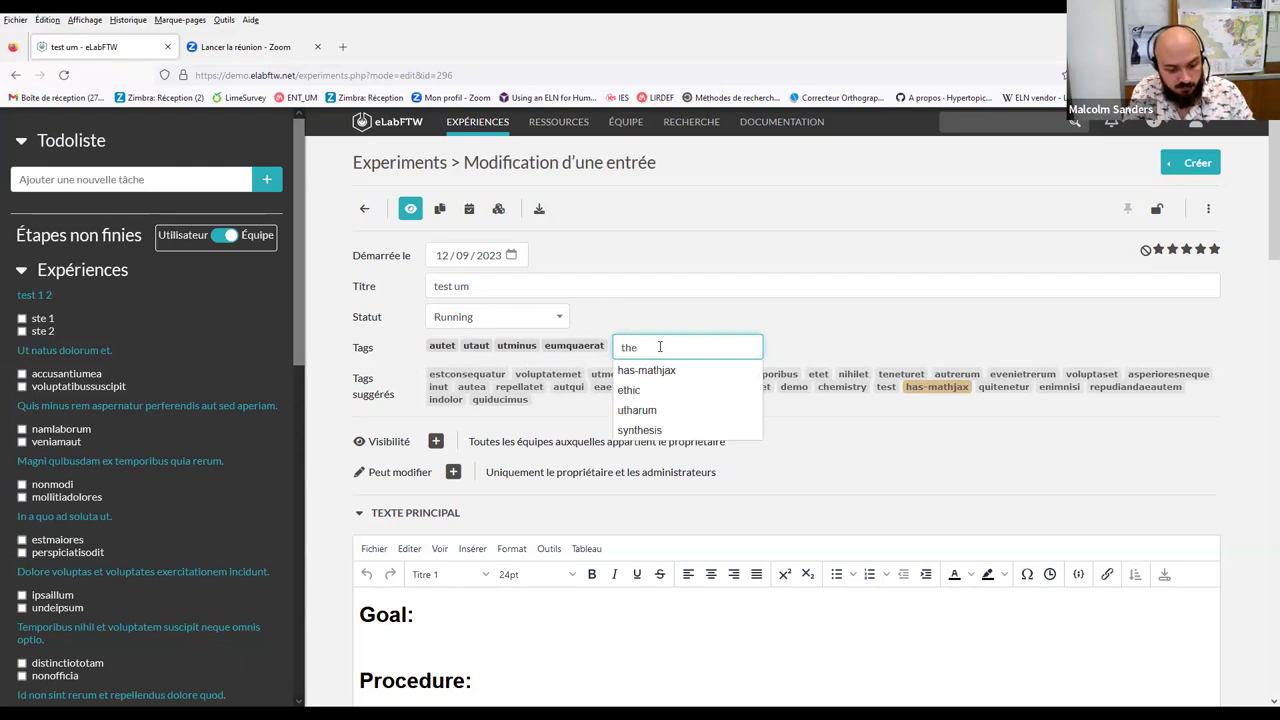
{"action": "type", "text": "se good"}
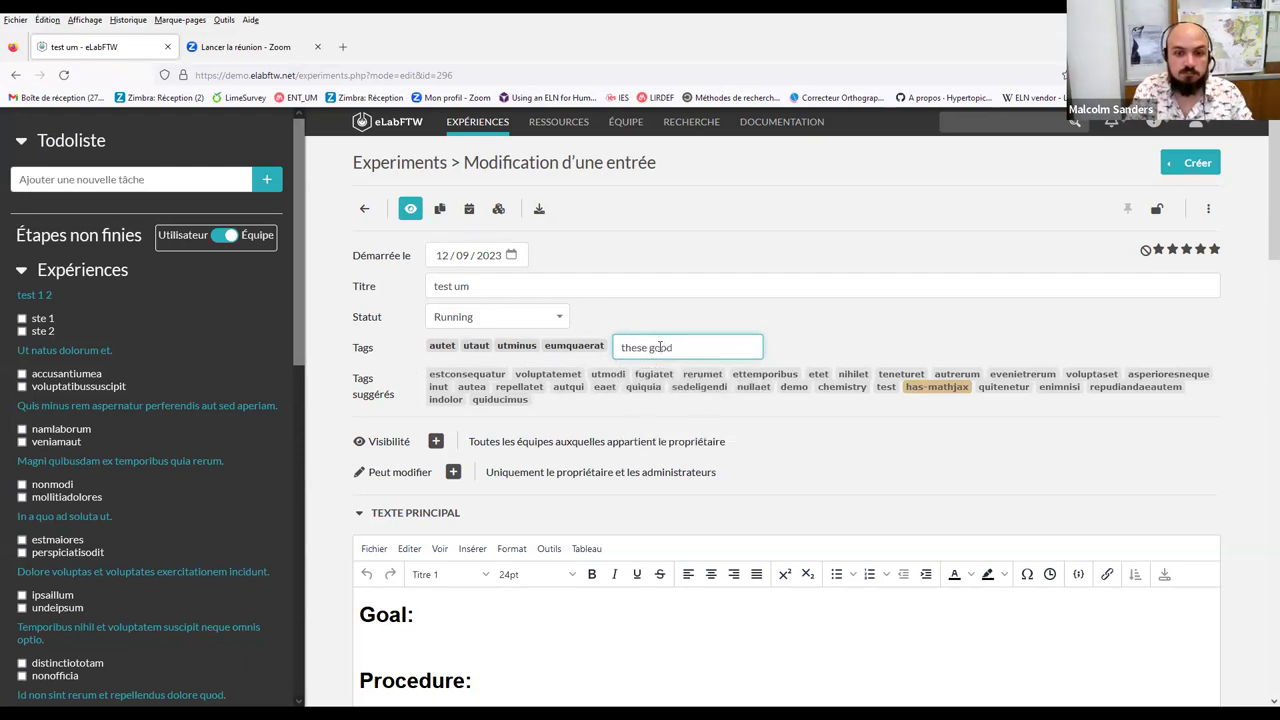
{"action": "key", "text": "Return"}
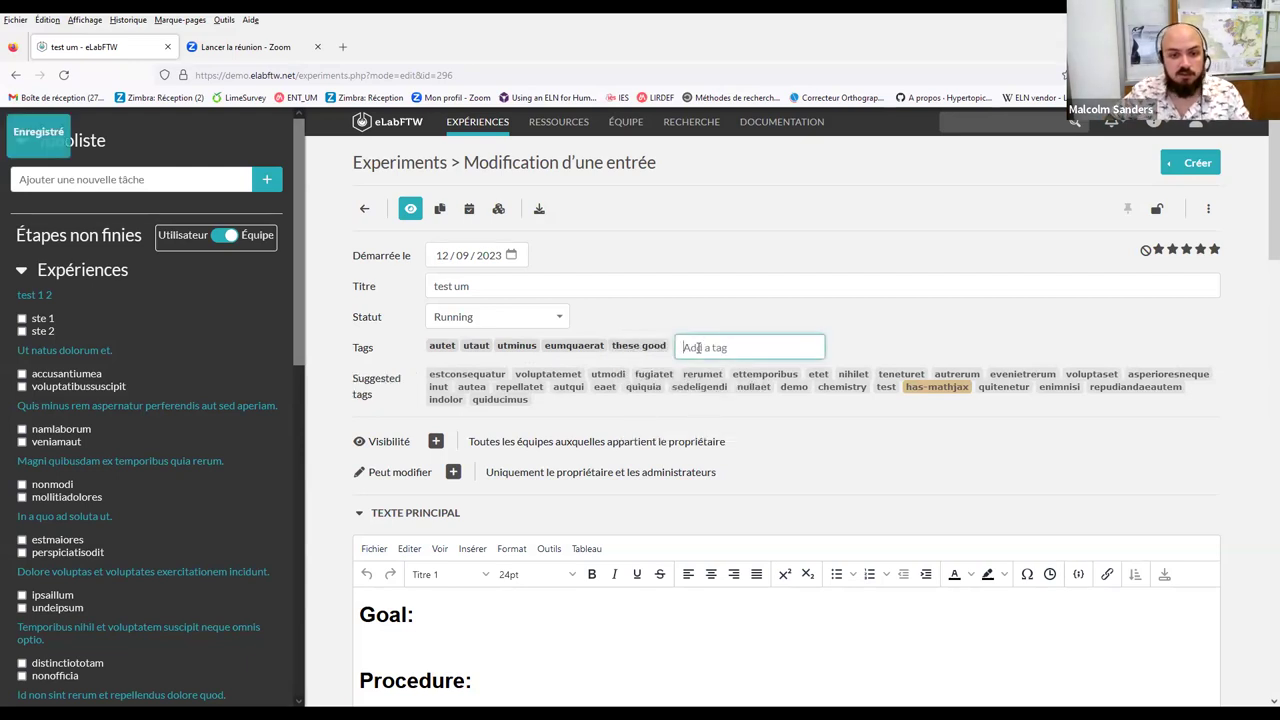
{"action": "type", "text": "a"}
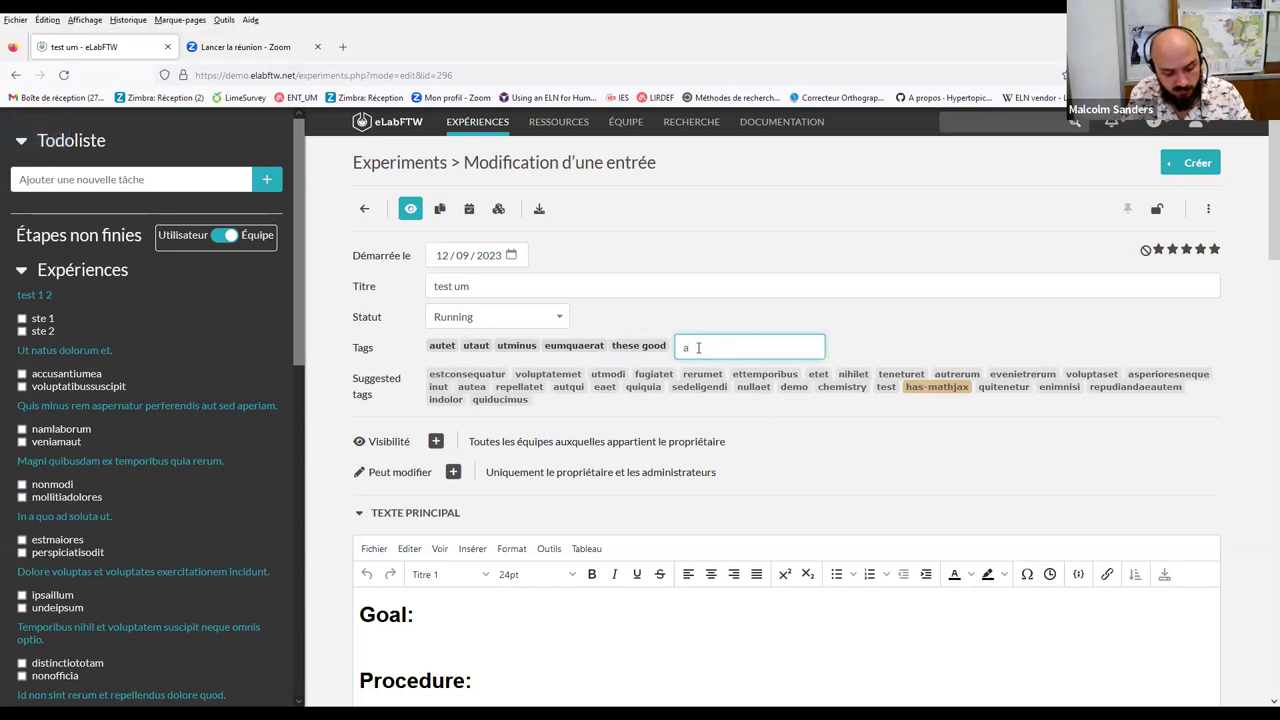
{"action": "type", "text": "nr best"}
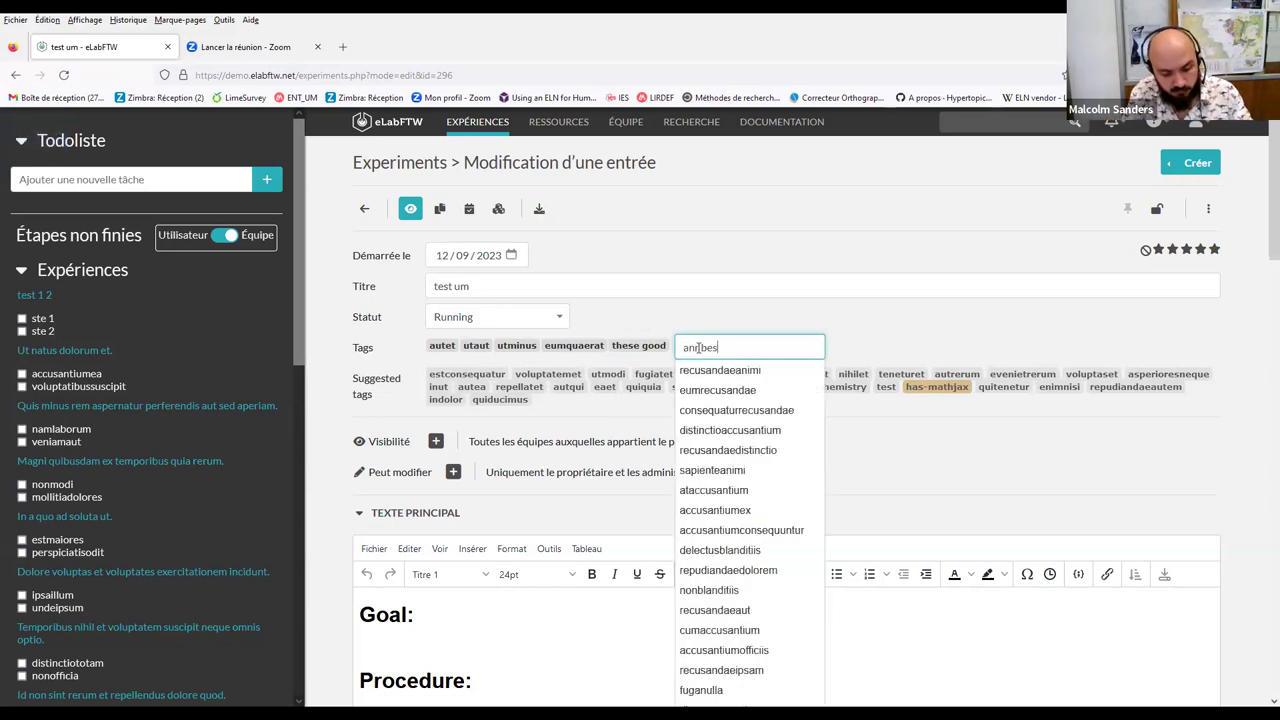
{"action": "key", "text": "Return"}
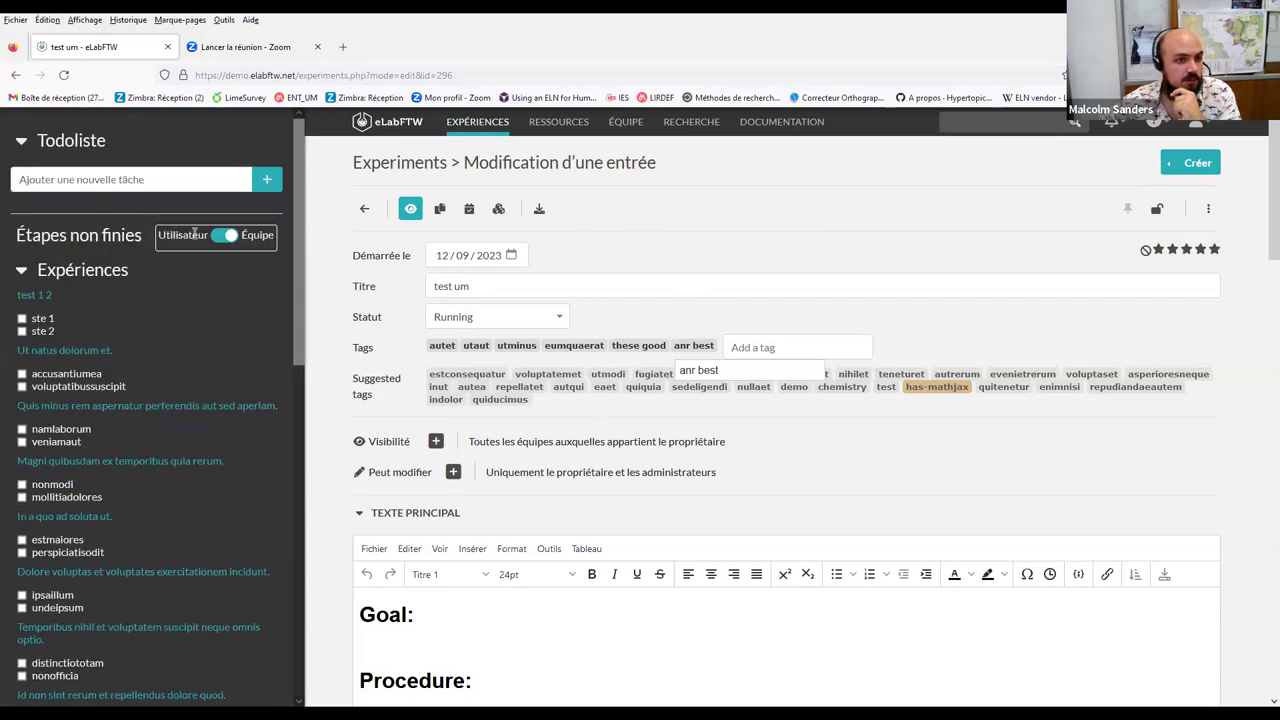
{"action": "left_click", "coordinate": [24, 277]}
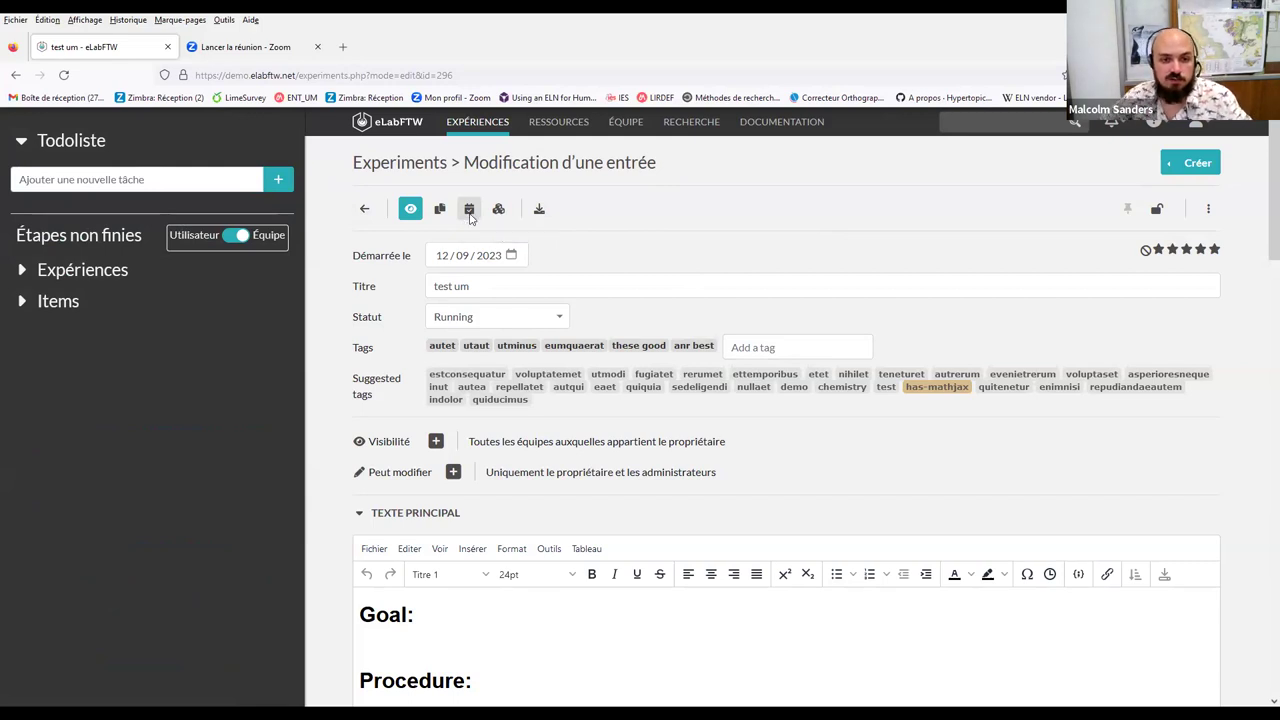
Timestamp test um via the Horodatage confirmation and check the attached archive file
{"action": "left_click", "coordinate": [469, 210]}
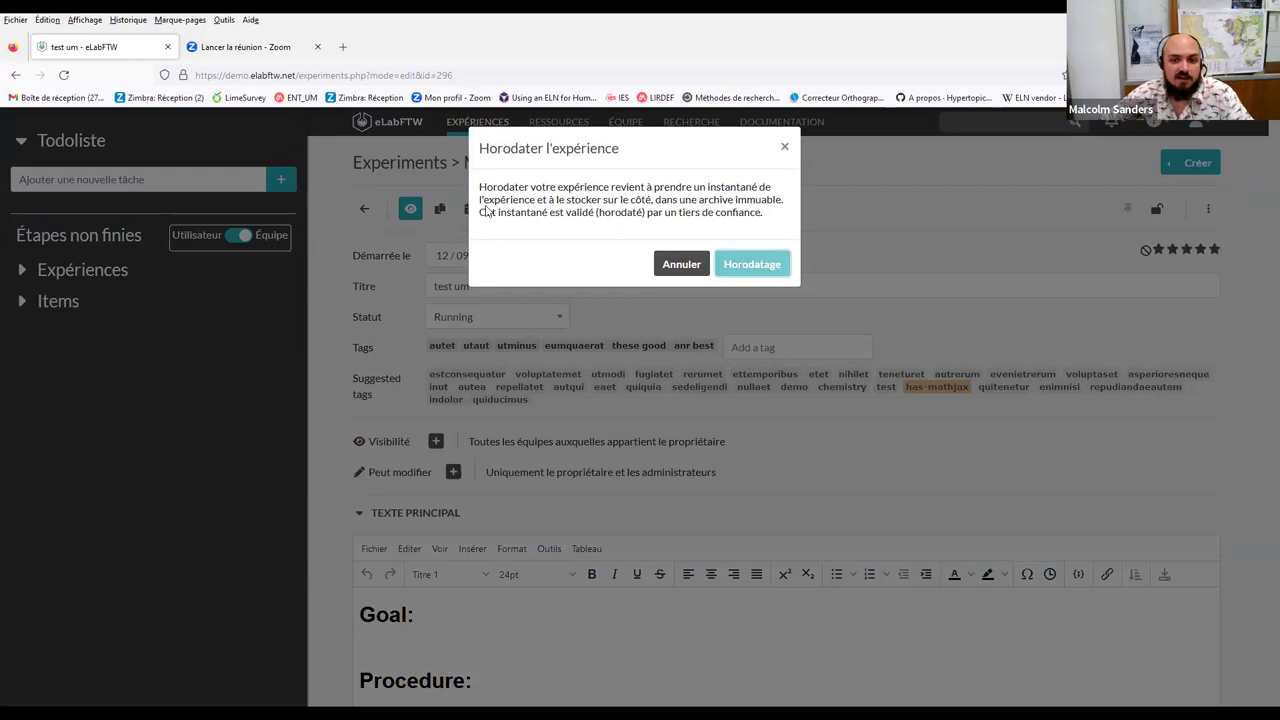
{"action": "left_click", "coordinate": [738, 264]}
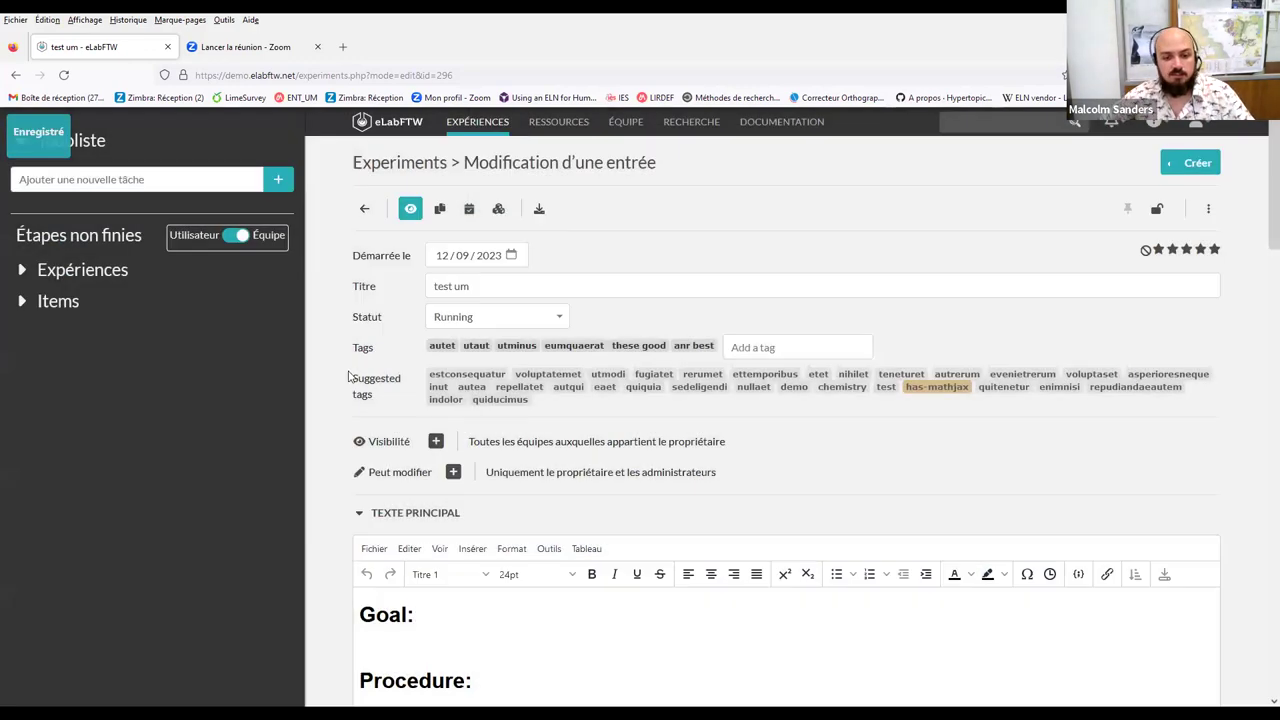
{"action": "scroll", "coordinate": [519, 531], "scroll_direction": "down", "scroll_amount": 3}
{"action": "scroll", "coordinate": [519, 531], "scroll_direction": "down", "scroll_amount": 6}
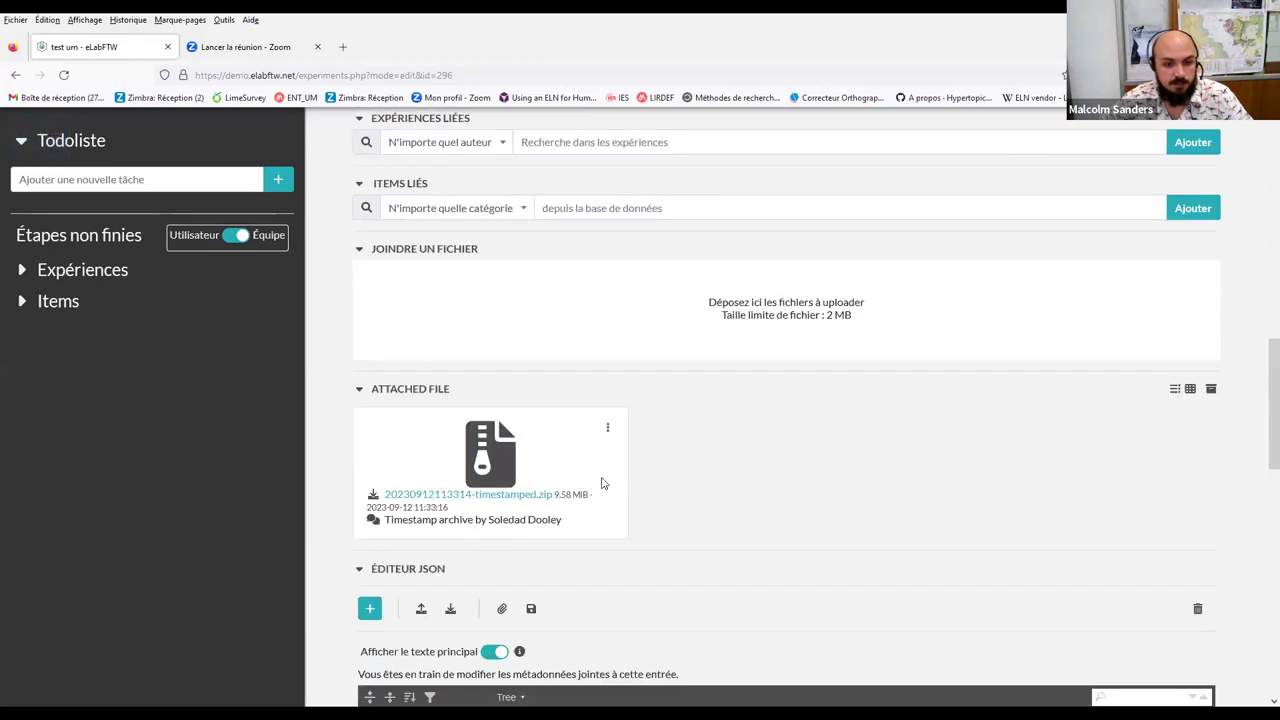
{"action": "scroll", "coordinate": [373, 457], "scroll_direction": "up", "scroll_amount": 6}
{"action": "scroll", "coordinate": [375, 456], "scroll_direction": "up", "scroll_amount": 2}
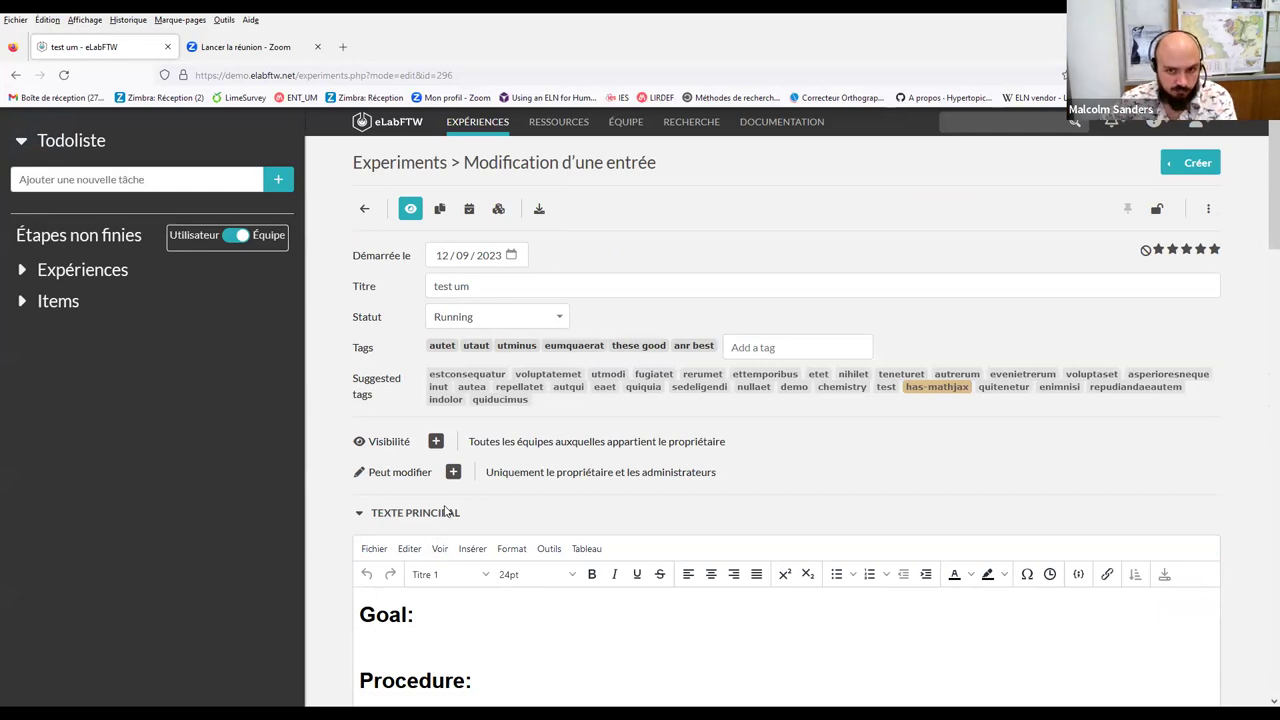
{"action": "scroll", "coordinate": [445, 511], "scroll_direction": "down", "scroll_amount": 4}
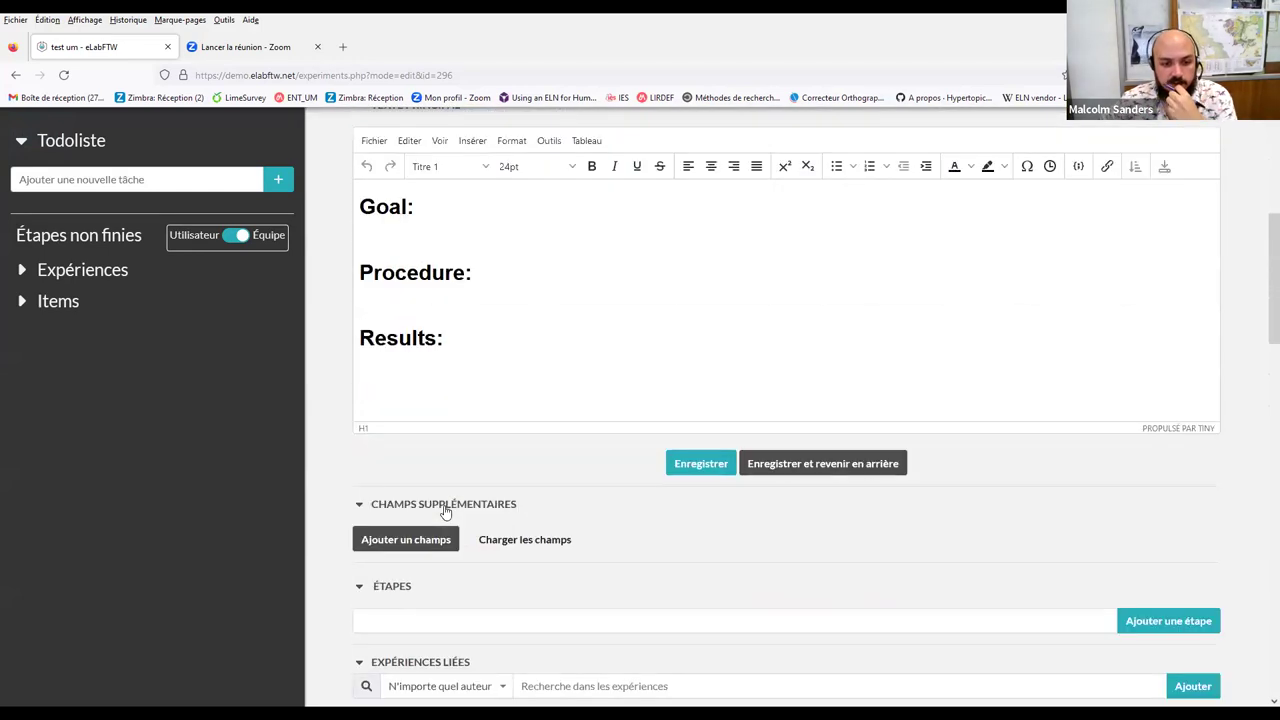
{"action": "scroll", "coordinate": [445, 511], "scroll_direction": "down", "scroll_amount": 2}
{"action": "scroll", "coordinate": [445, 511], "scroll_direction": "up", "scroll_amount": 6}
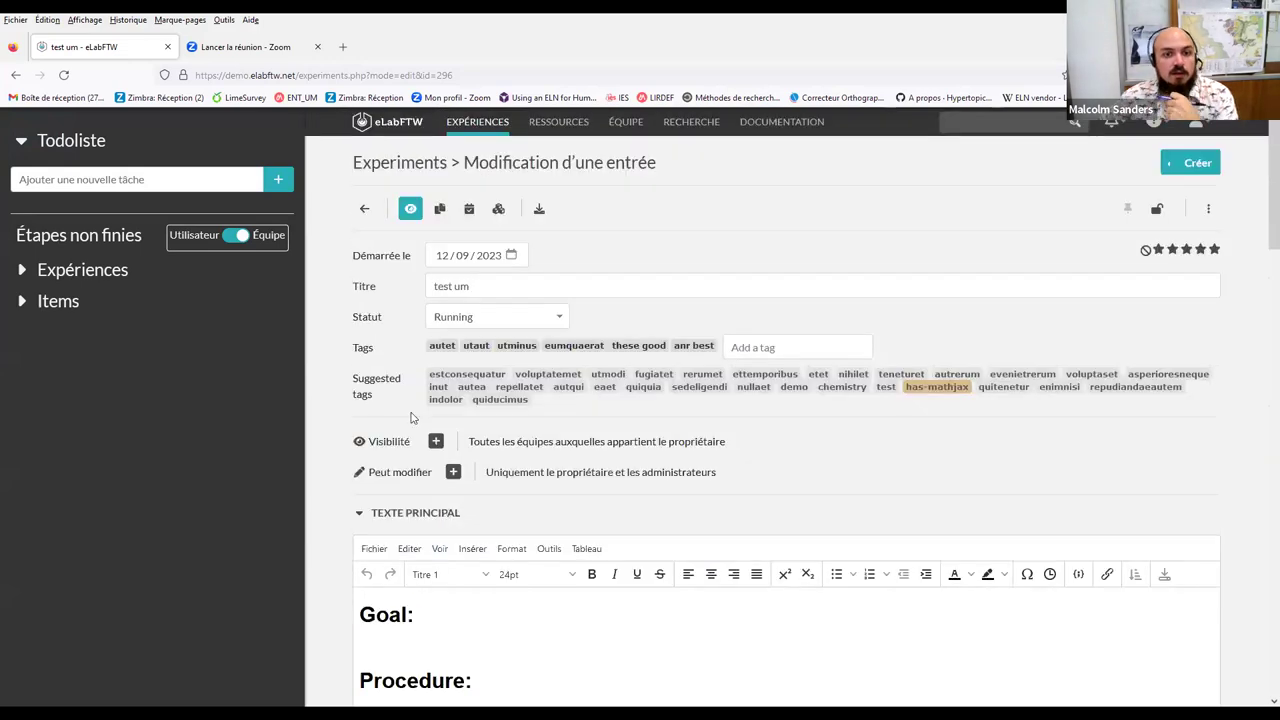
{"action": "left_click", "coordinate": [537, 212]}
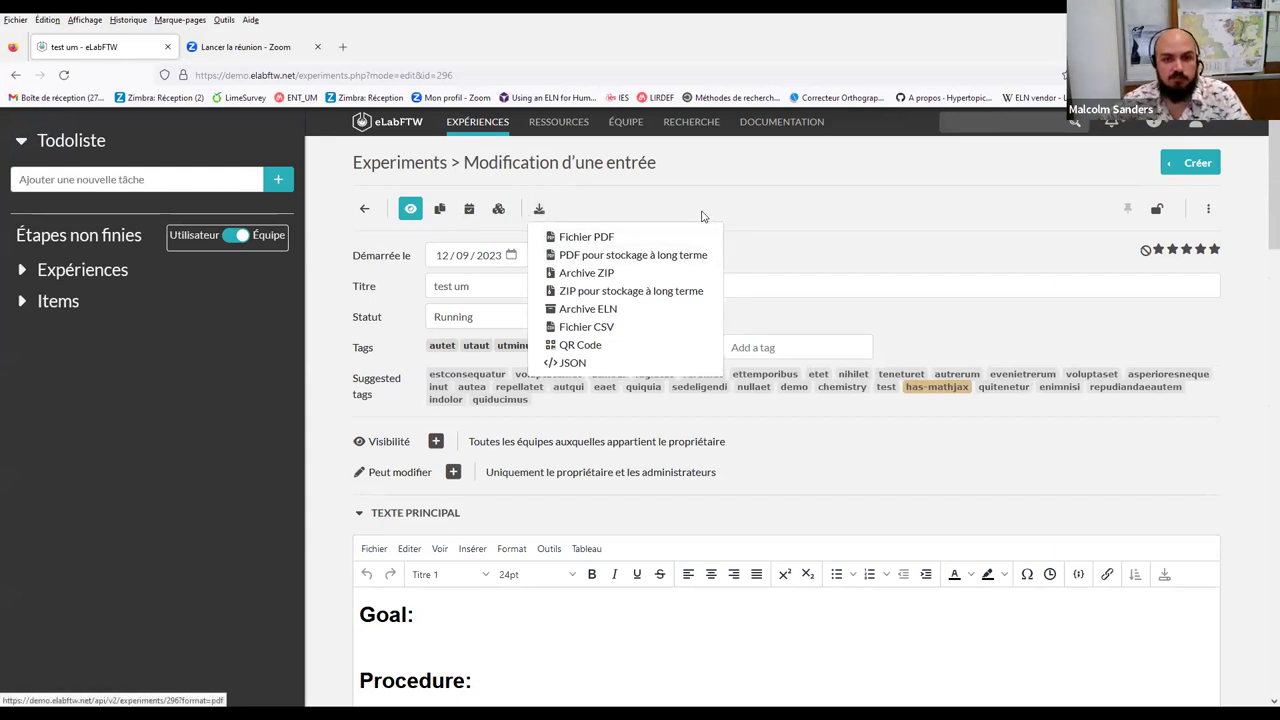
{"action": "left_click", "coordinate": [487, 463]}
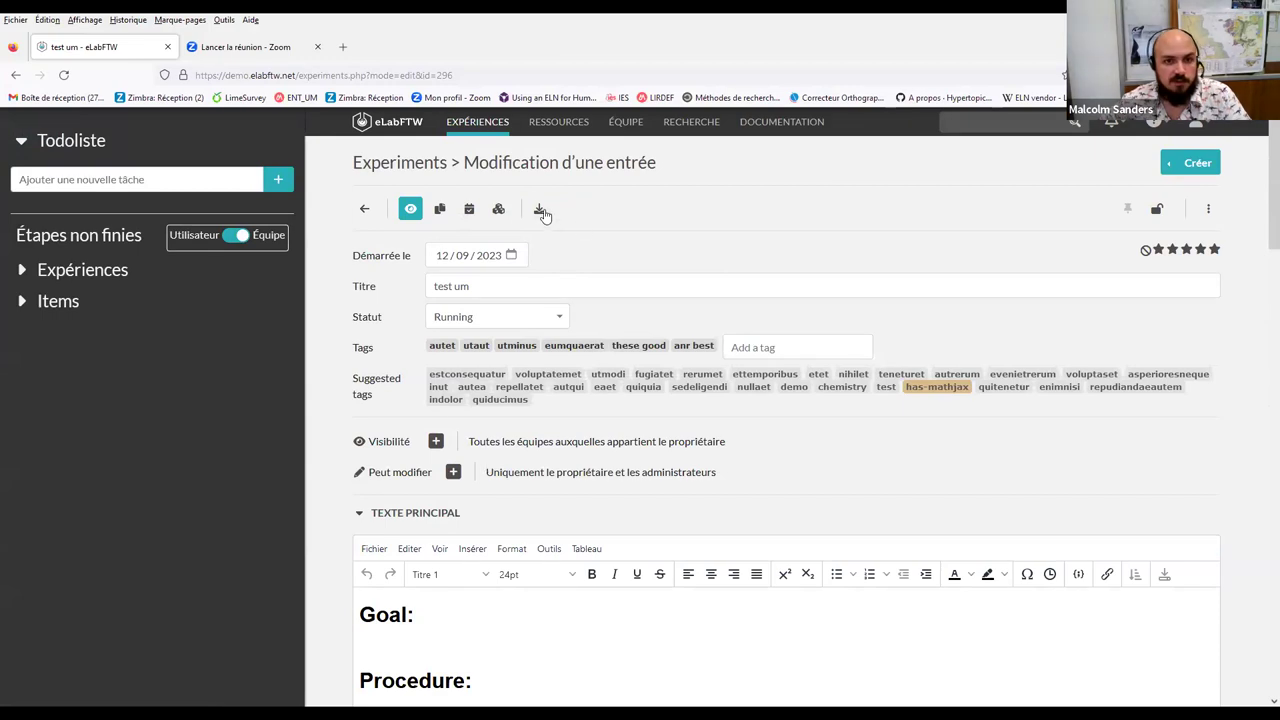
{"action": "left_click", "coordinate": [539, 211]}
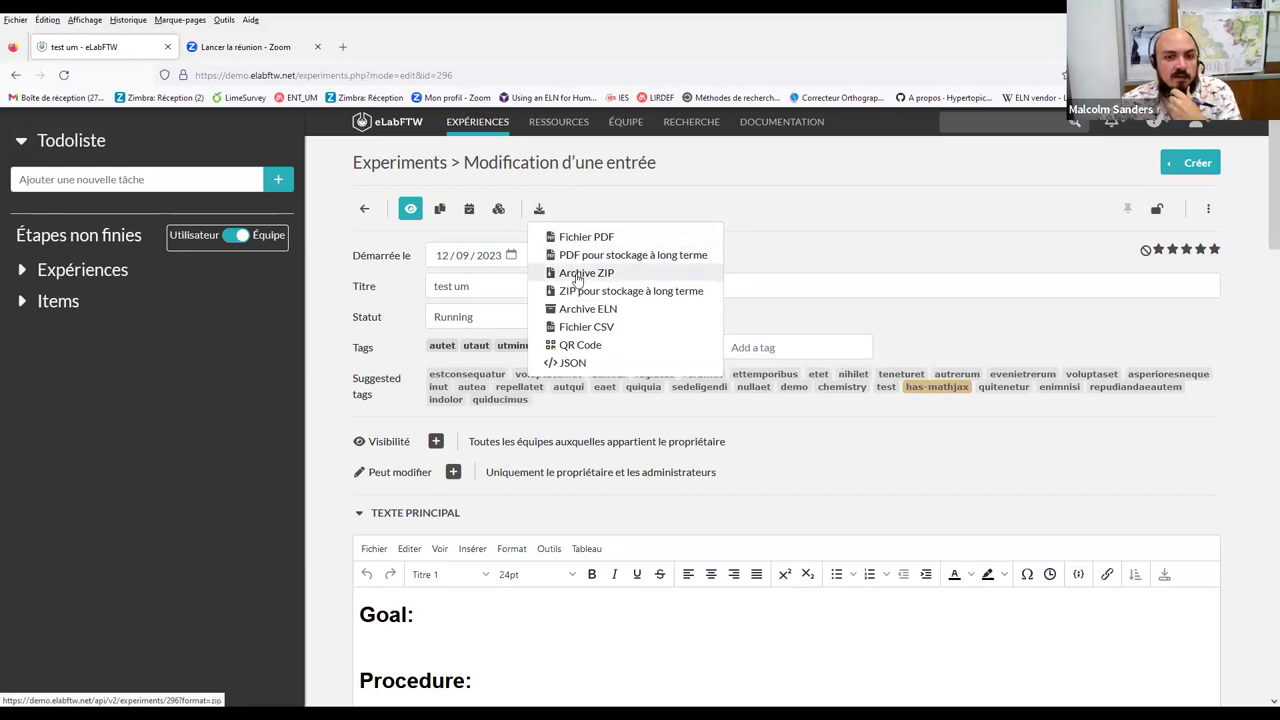
{"action": "left_click", "coordinate": [877, 243]}
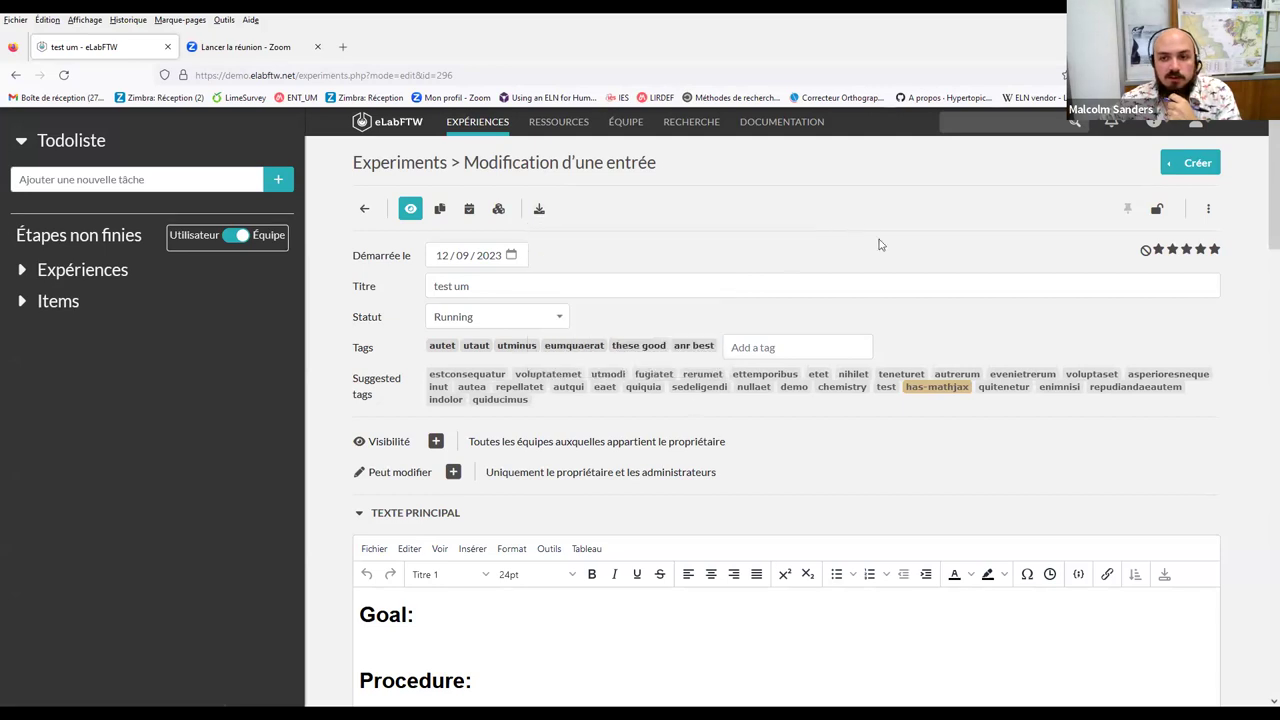
{"action": "scroll", "coordinate": [478, 492], "scroll_direction": "down", "scroll_amount": 9}
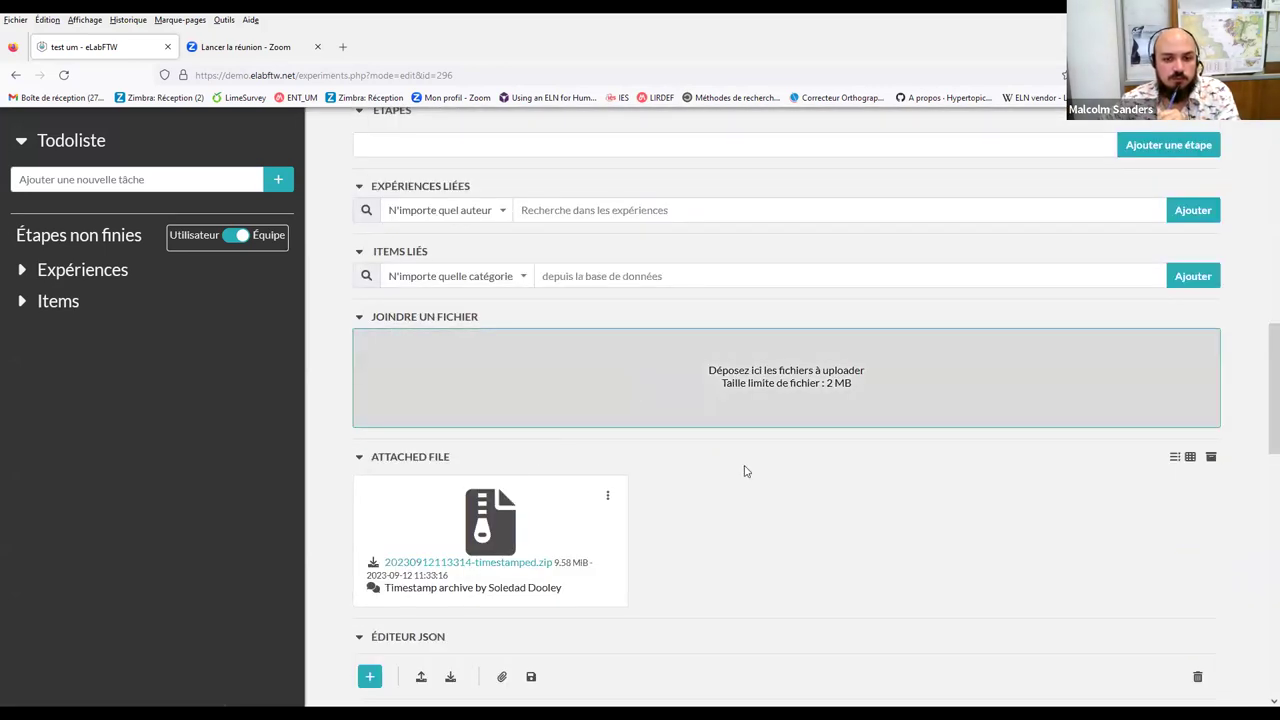
{"action": "scroll", "coordinate": [756, 510], "scroll_direction": "up", "scroll_amount": 12}
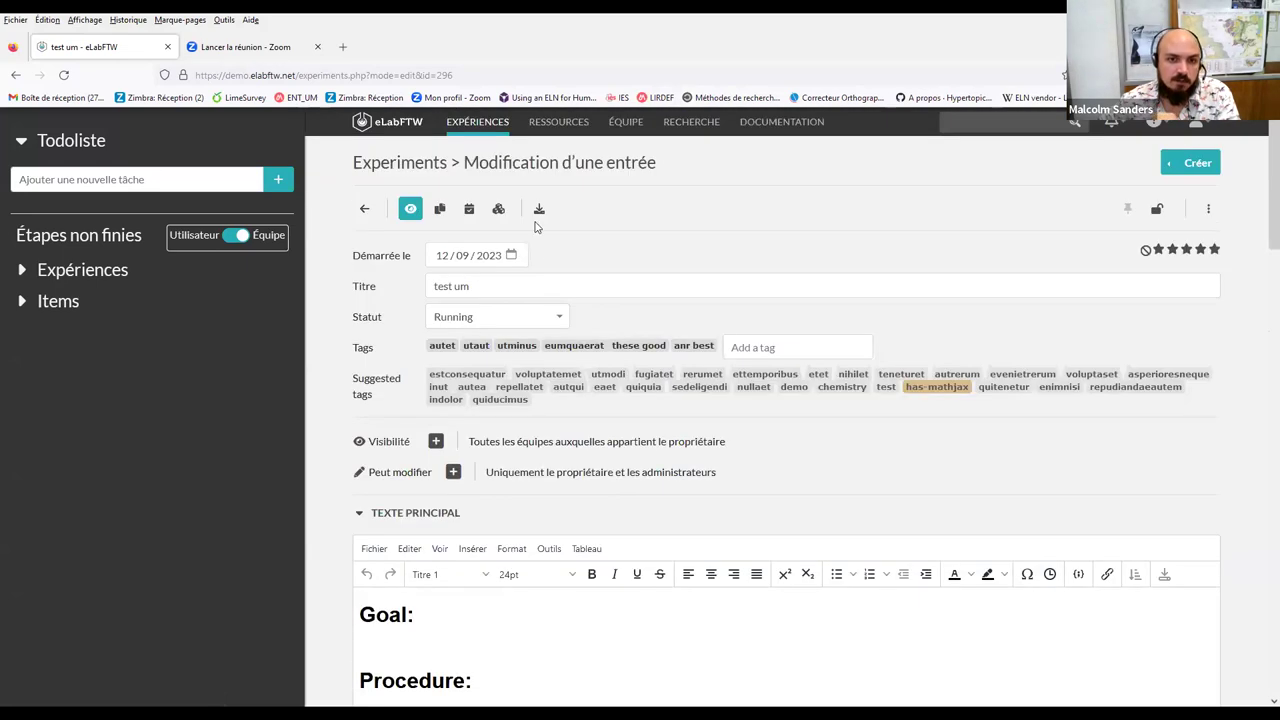
{"action": "left_click", "coordinate": [537, 210]}
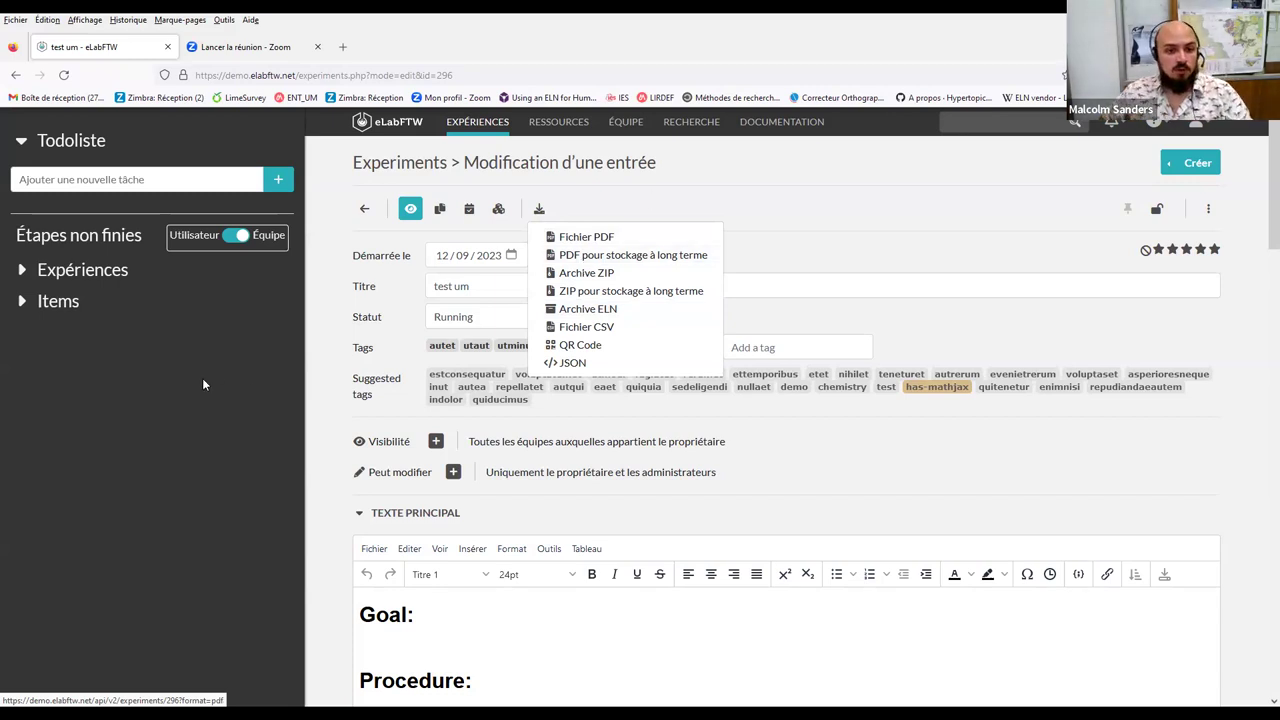
{"action": "left_click", "coordinate": [409, 297]}
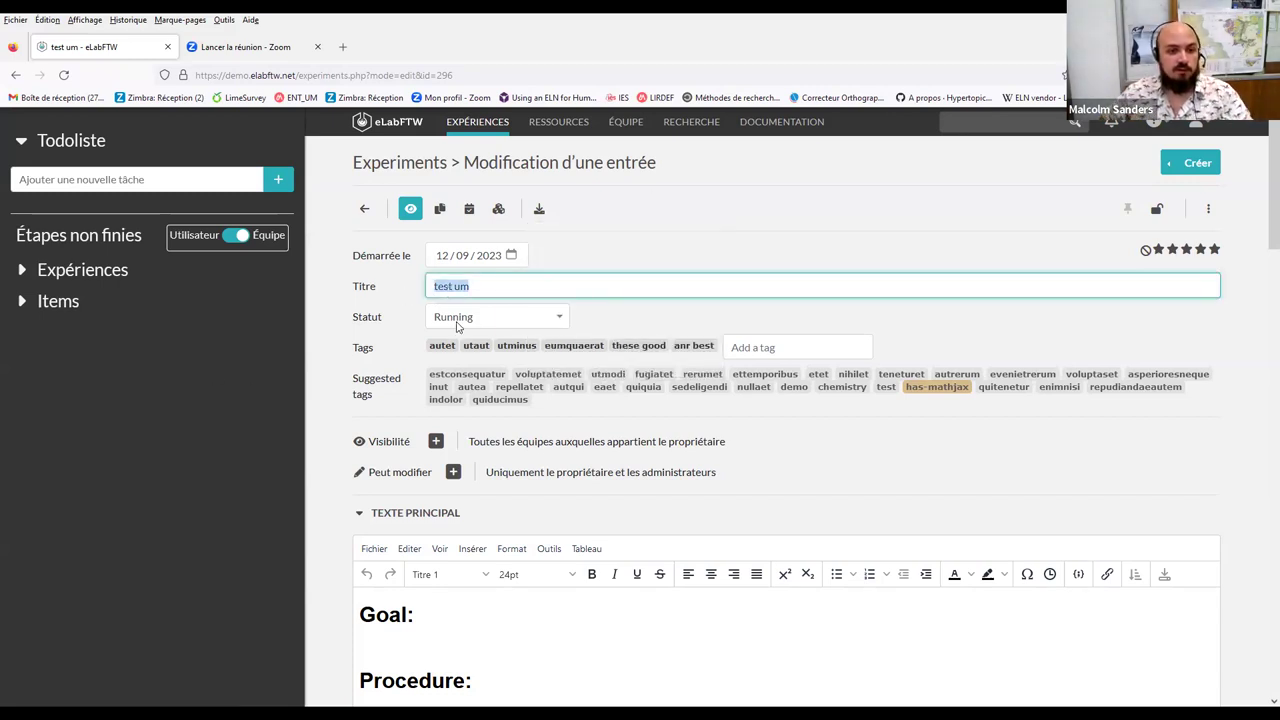
{"action": "left_click", "coordinate": [435, 445]}
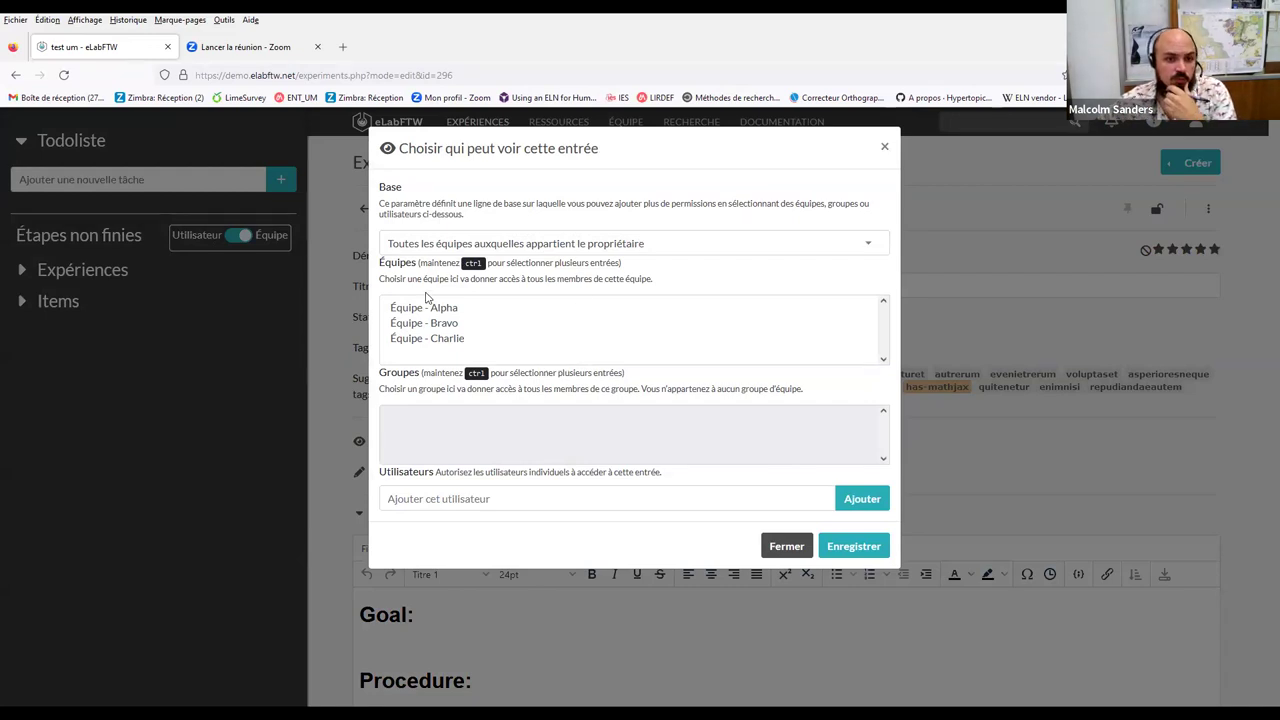
{"action": "left_click", "coordinate": [486, 509]}
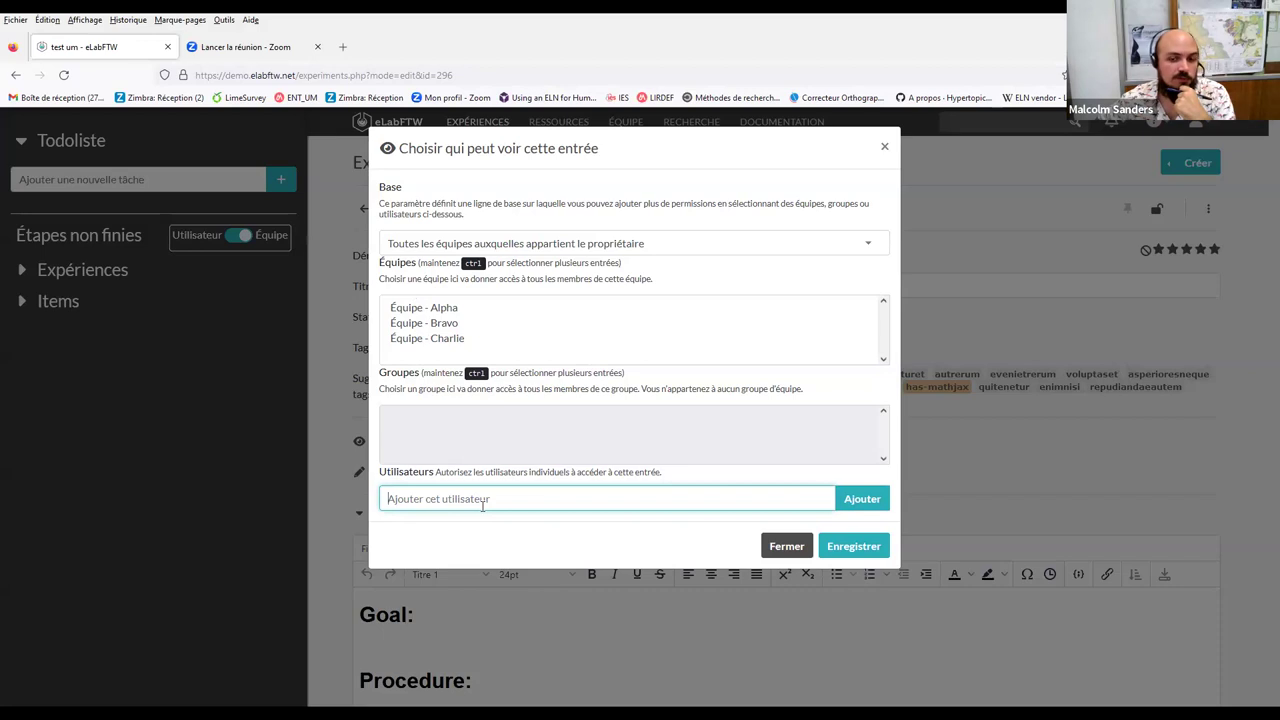
{"action": "left_click", "coordinate": [800, 549]}
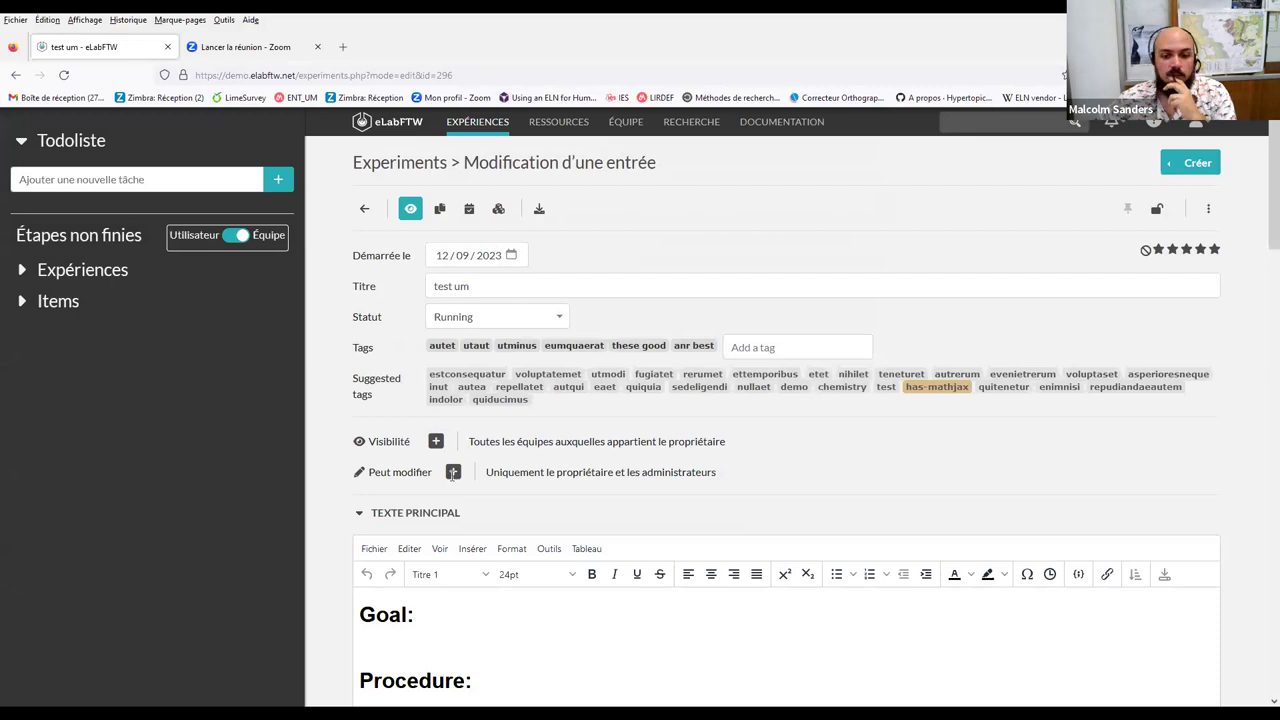
{"action": "left_click", "coordinate": [453, 472]}
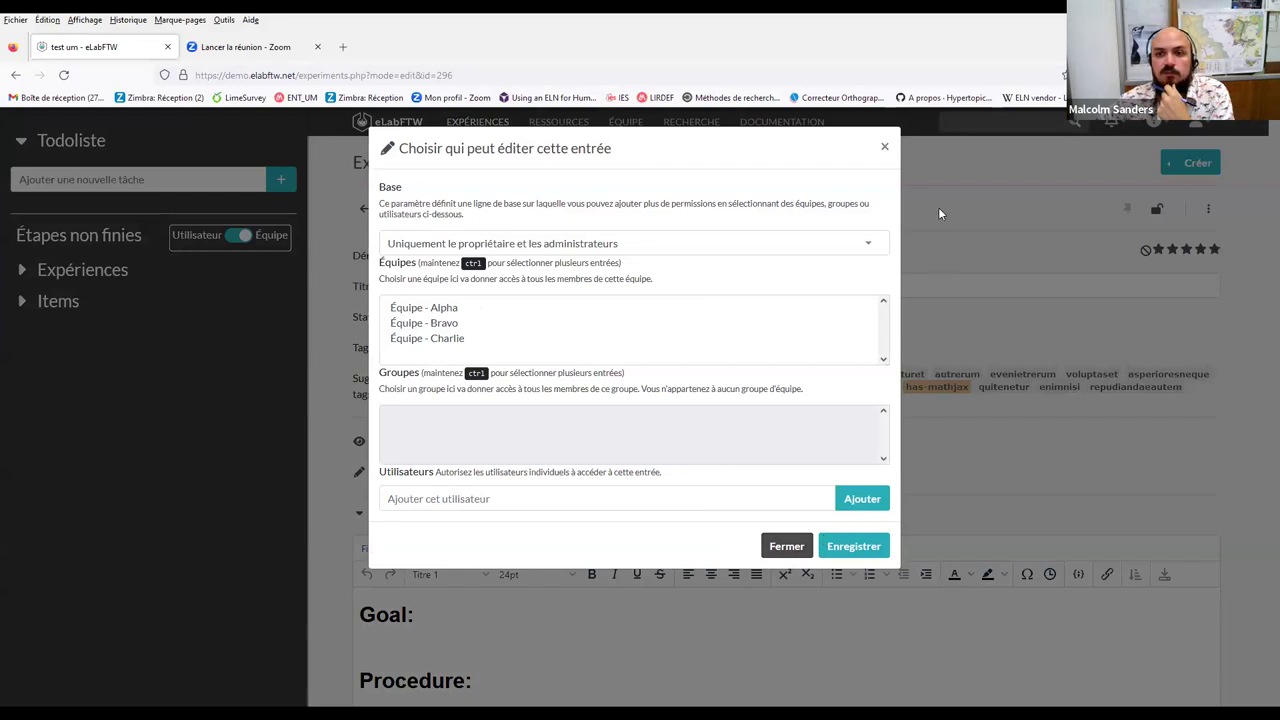
{"action": "left_click", "coordinate": [885, 150]}
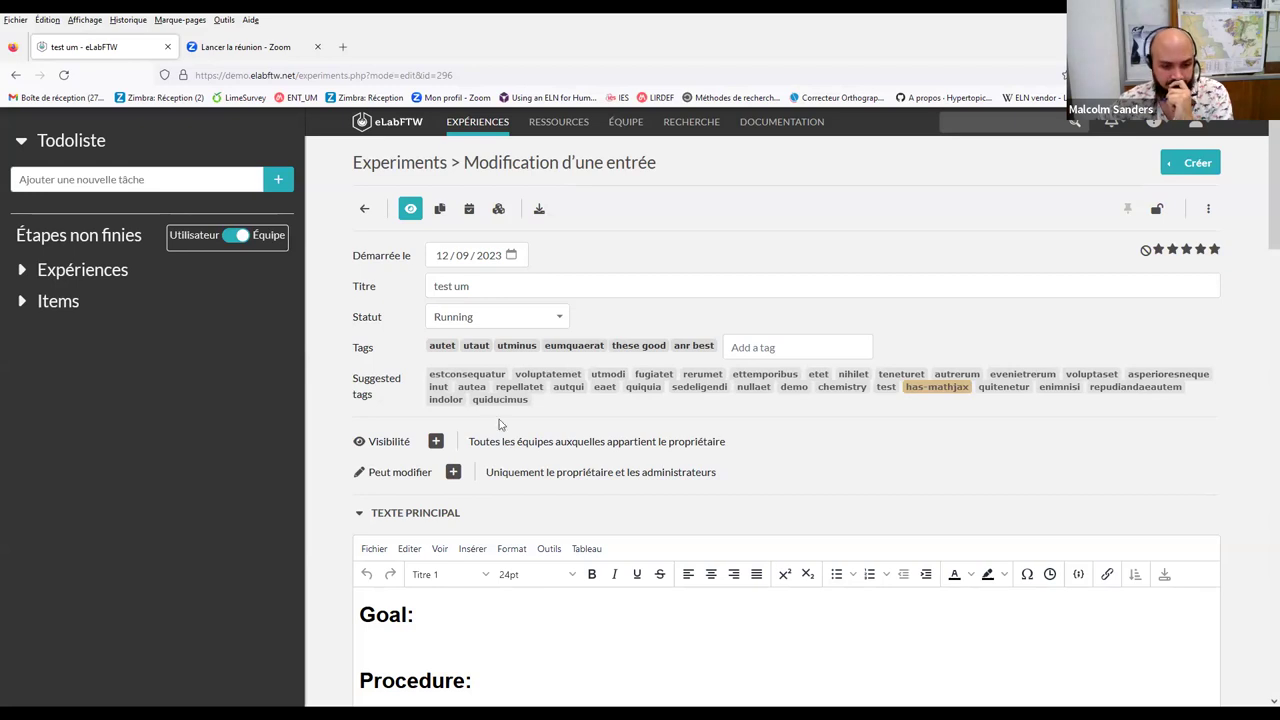
Insert a Python code sample reading print "hello" after Goal: in the main text
{"action": "scroll", "coordinate": [486, 397], "scroll_direction": "down", "scroll_amount": 5}
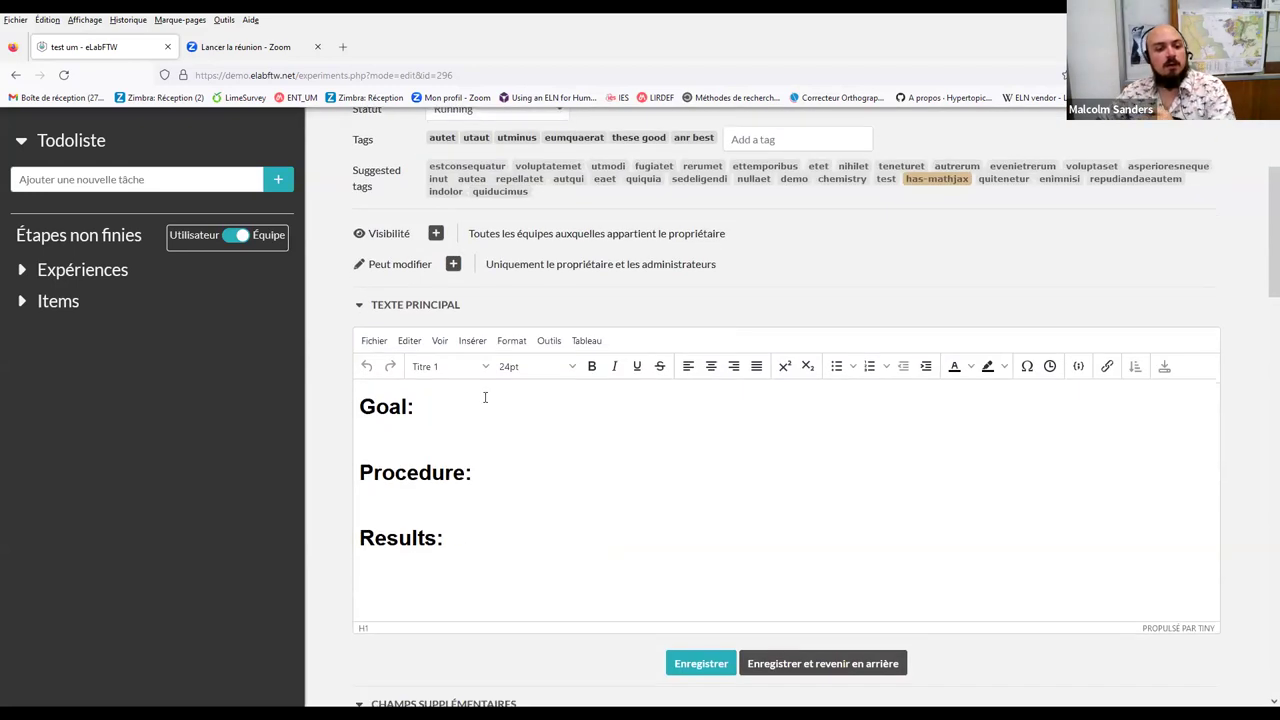
{"action": "left_click", "coordinate": [495, 357]}
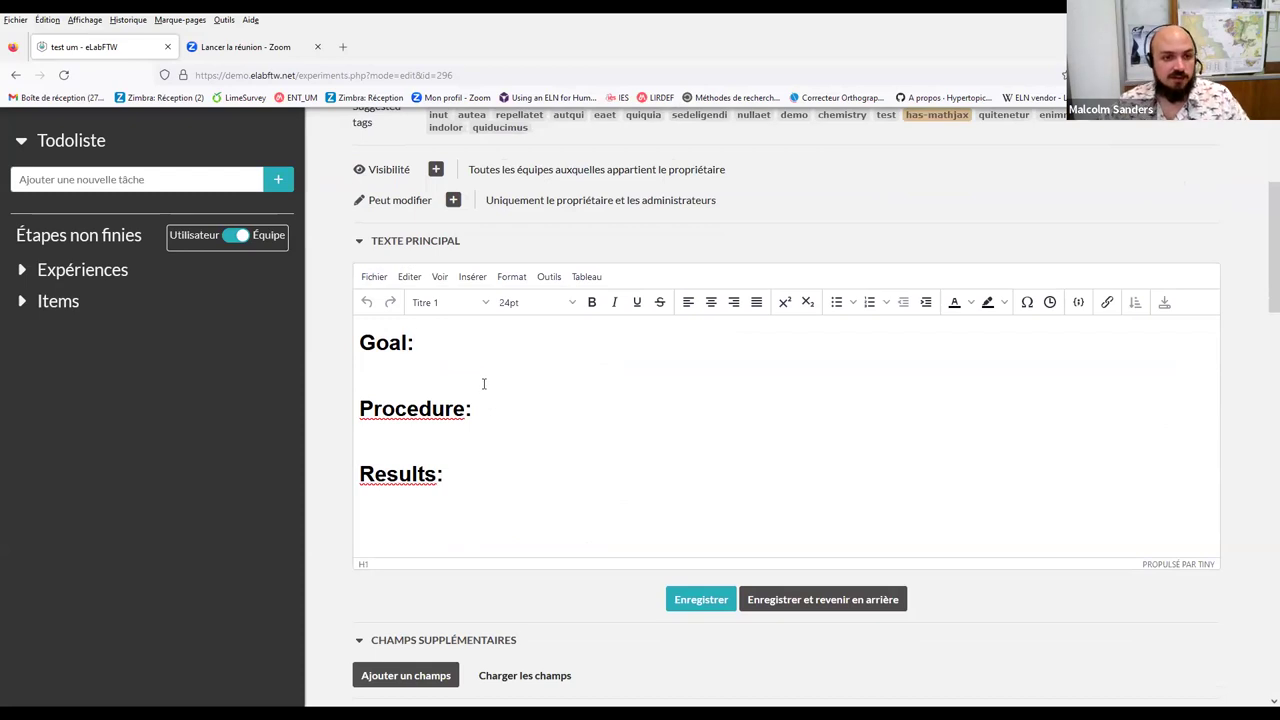
{"action": "scroll", "coordinate": [485, 384], "scroll_direction": "up", "scroll_amount": 1}
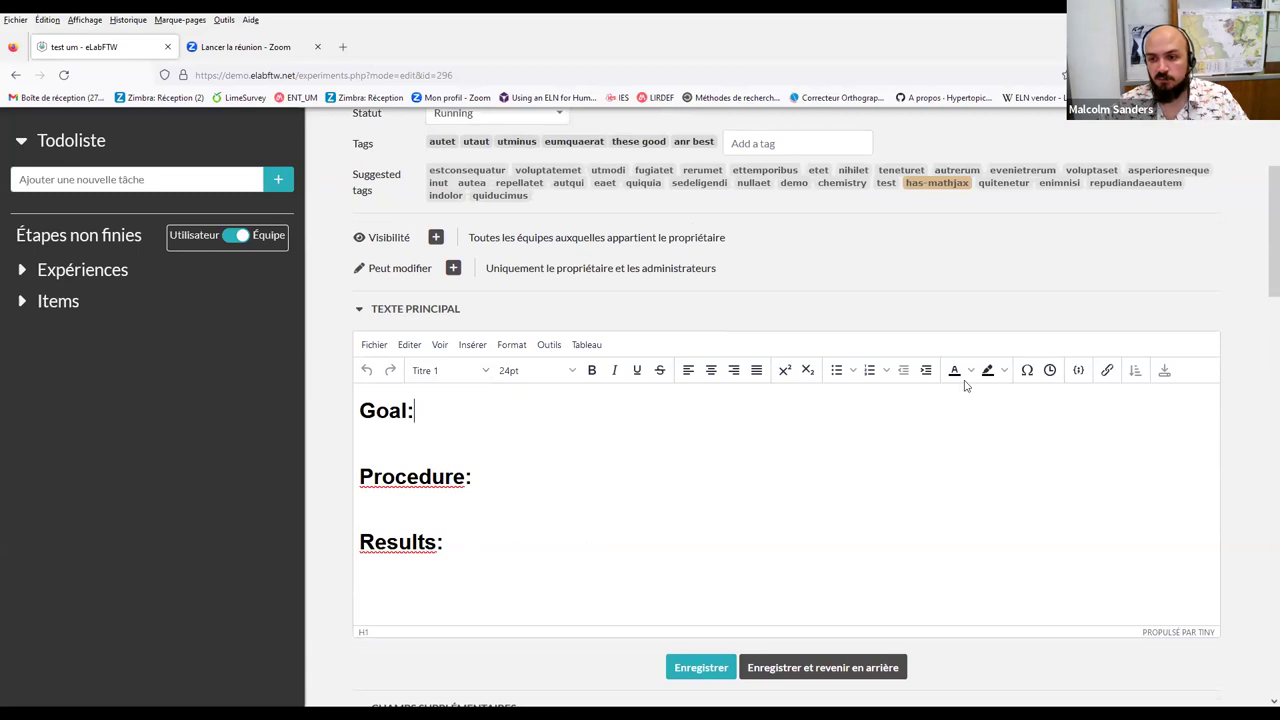
{"action": "left_click", "coordinate": [1080, 371]}
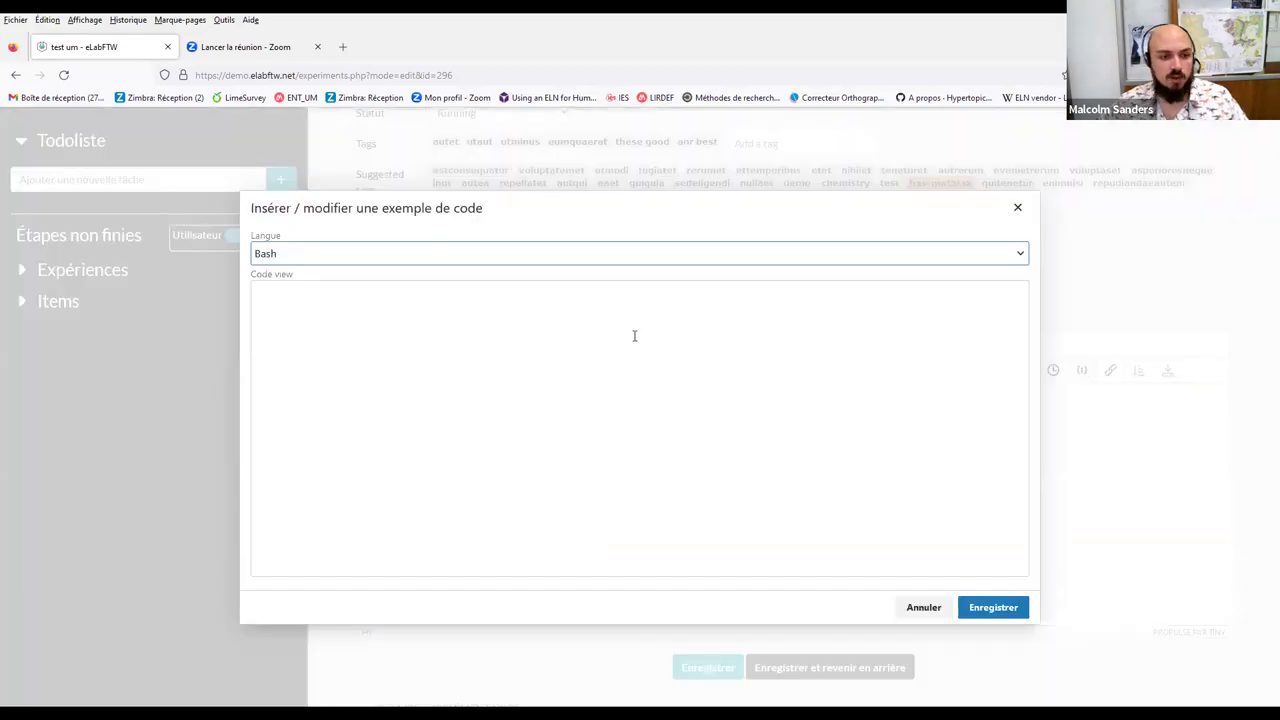
{"action": "left_click", "coordinate": [868, 256]}
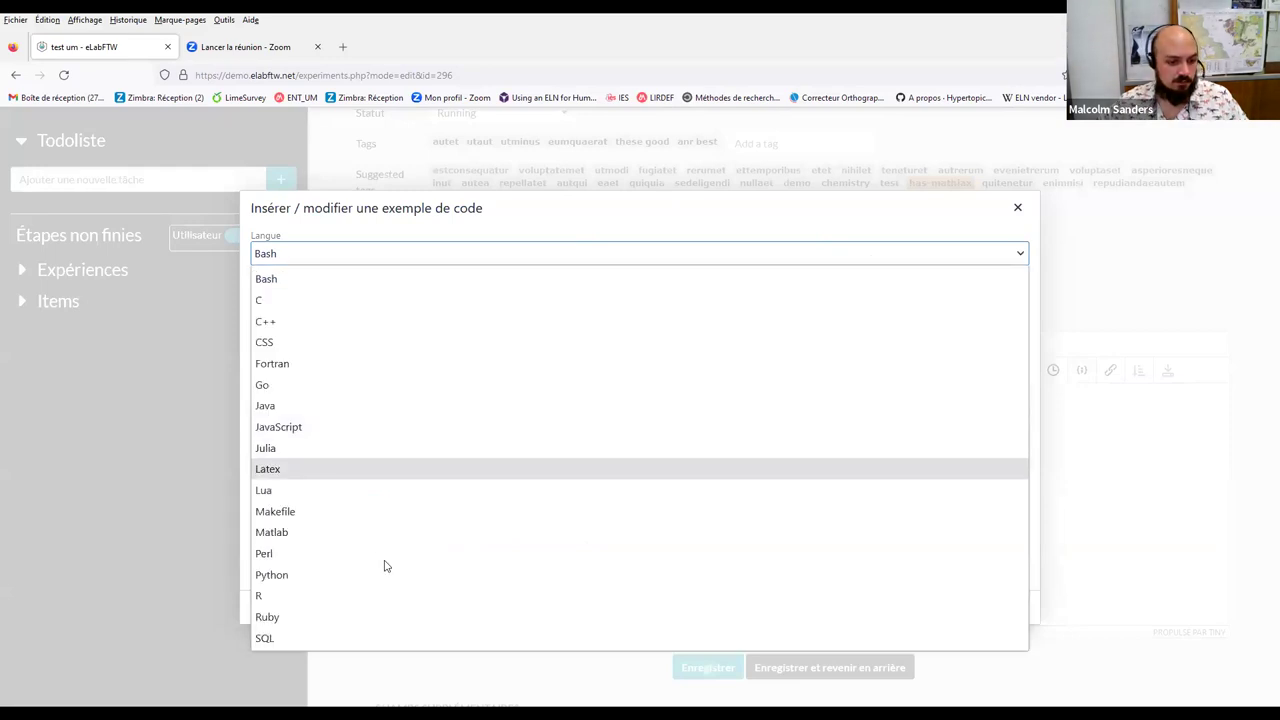
{"action": "left_click", "coordinate": [381, 584]}
{"action": "left_click", "coordinate": [317, 303]}
{"action": "type", "text": "print"}
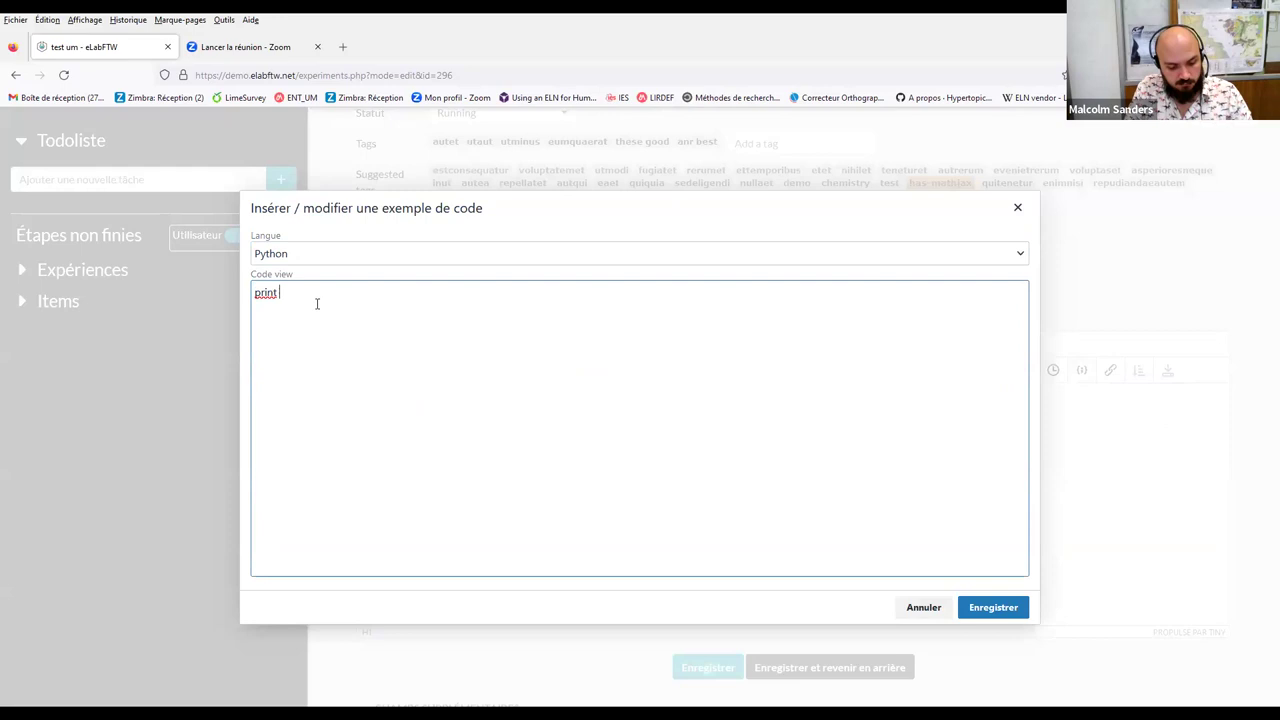
{"action": "type", "text": " \"hello\""}
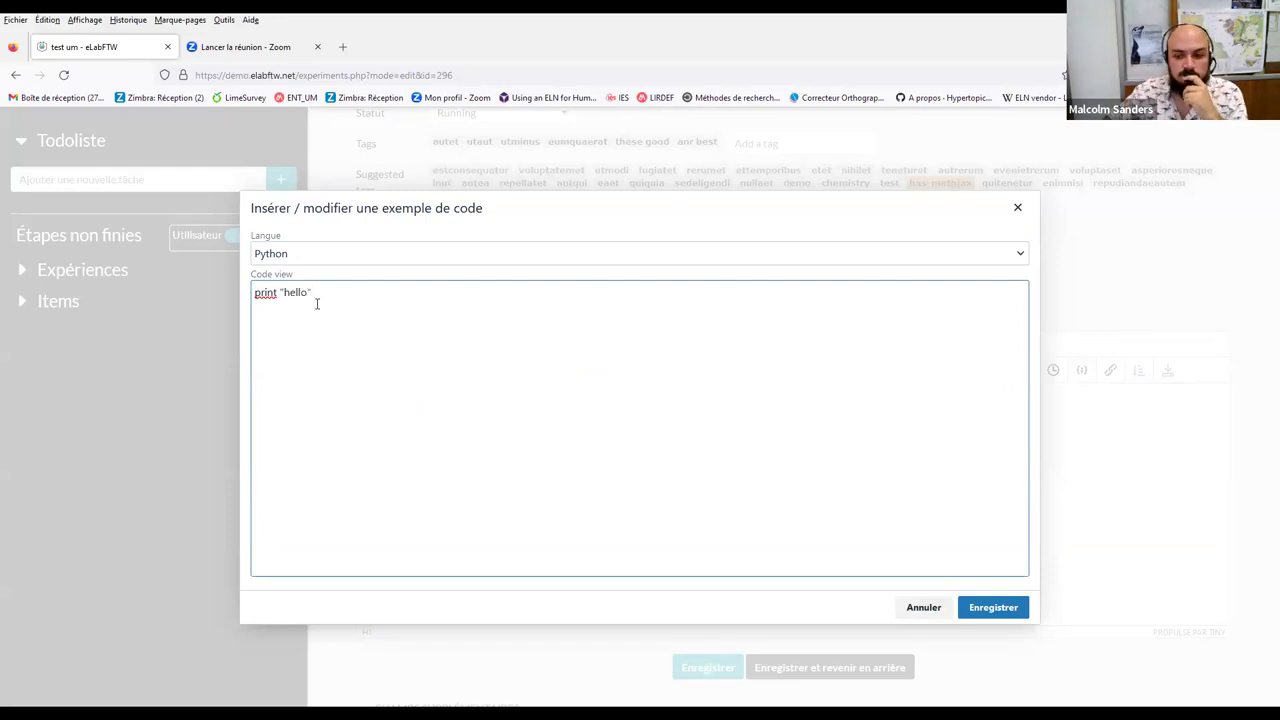
{"action": "left_click", "coordinate": [992, 607]}
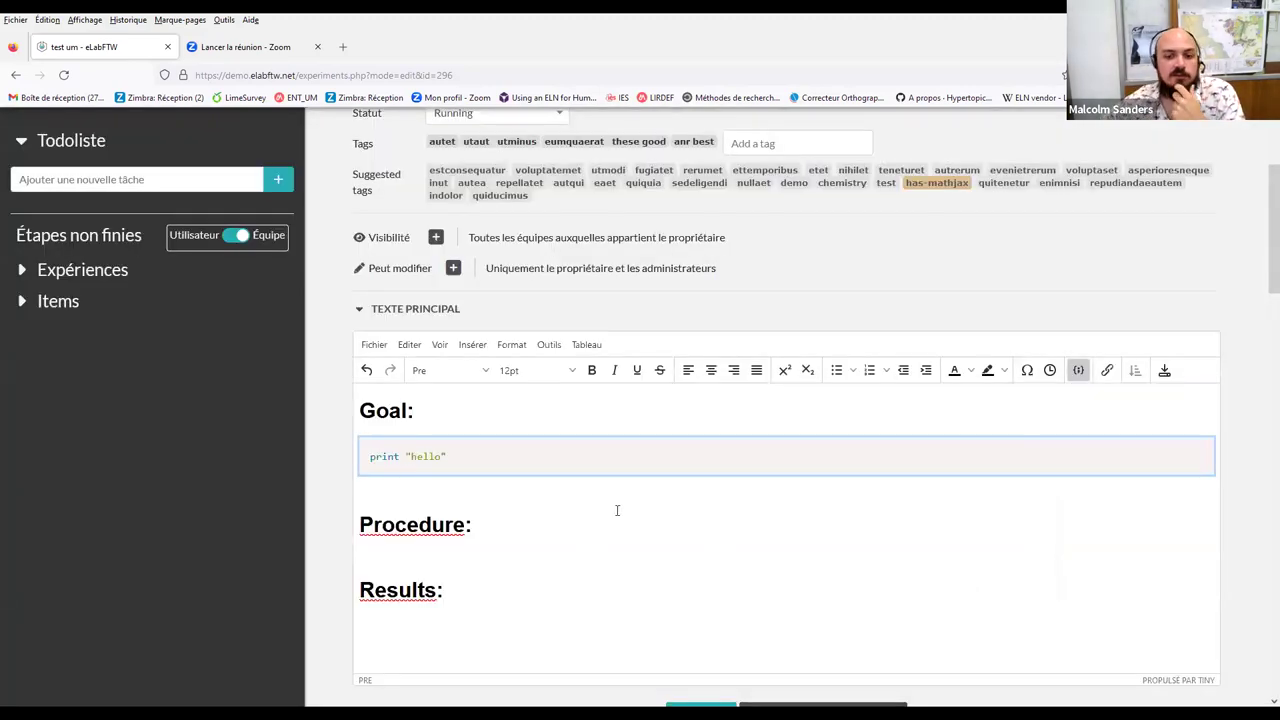
Scroll through the experiment to check the new code block
{"action": "left_click", "coordinate": [424, 445]}
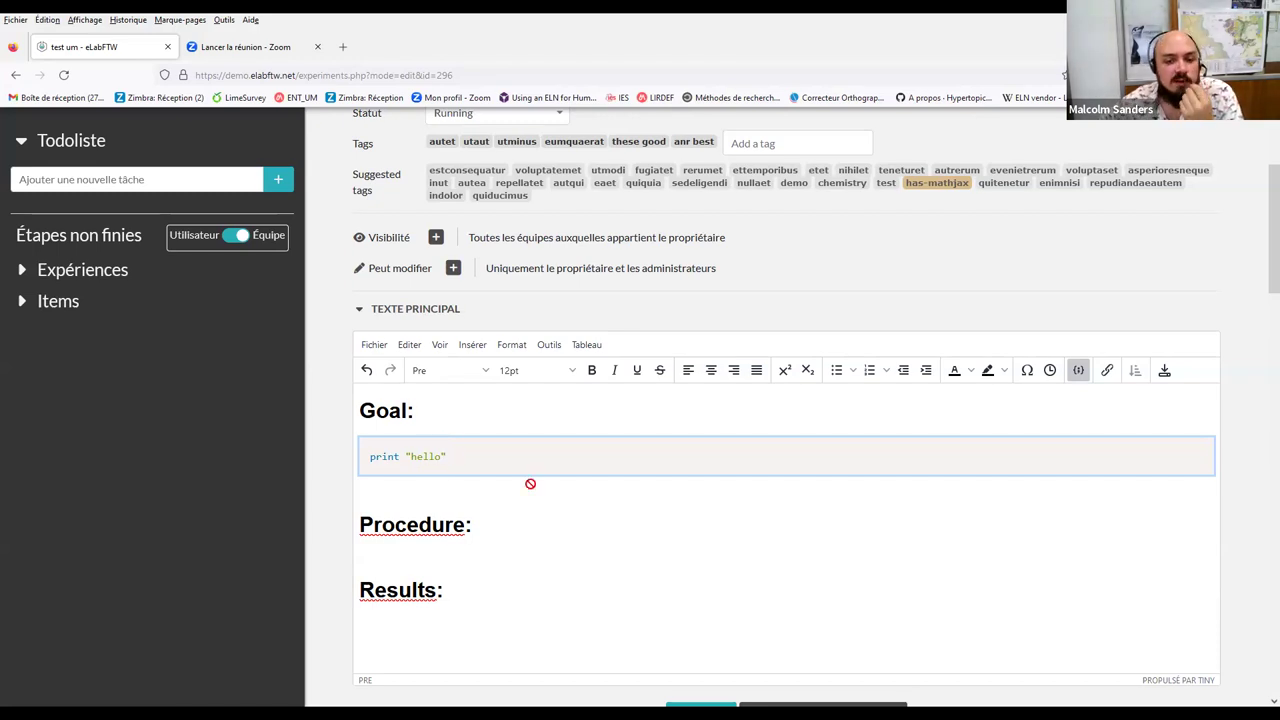
{"action": "scroll", "coordinate": [531, 420], "scroll_direction": "down", "scroll_amount": 3}
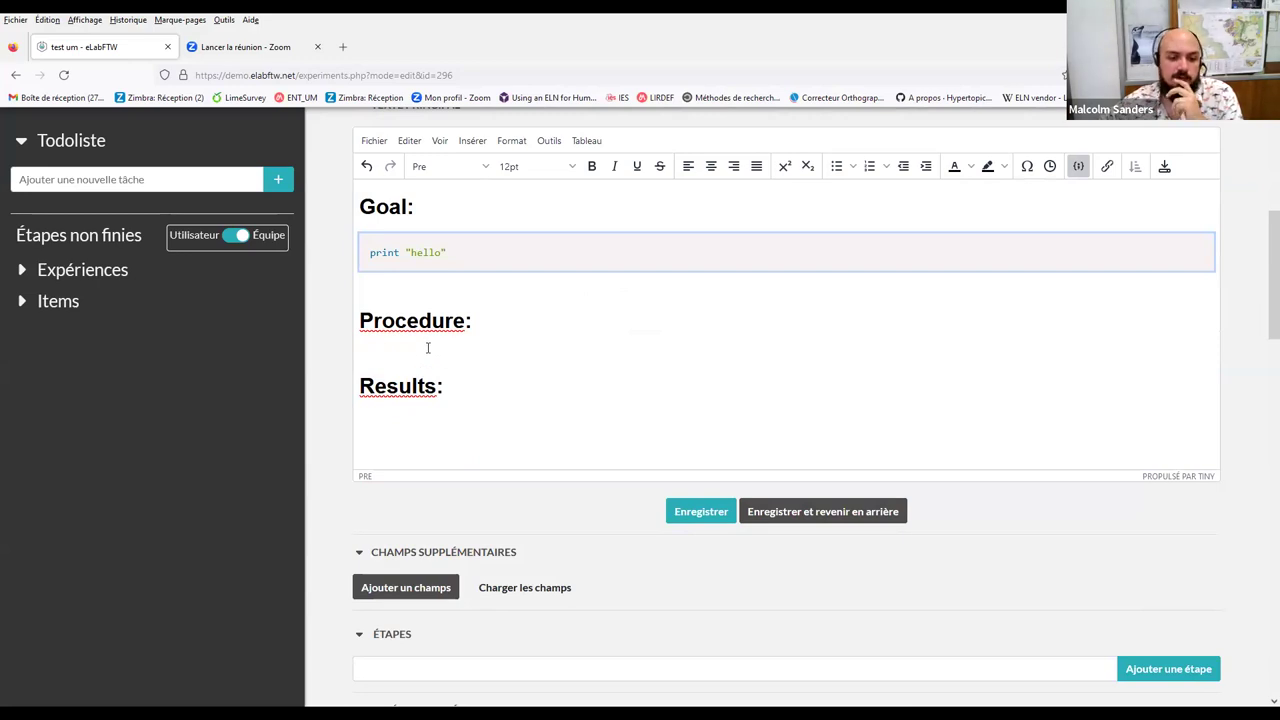
{"action": "scroll", "coordinate": [427, 347], "scroll_direction": "up", "scroll_amount": 2}
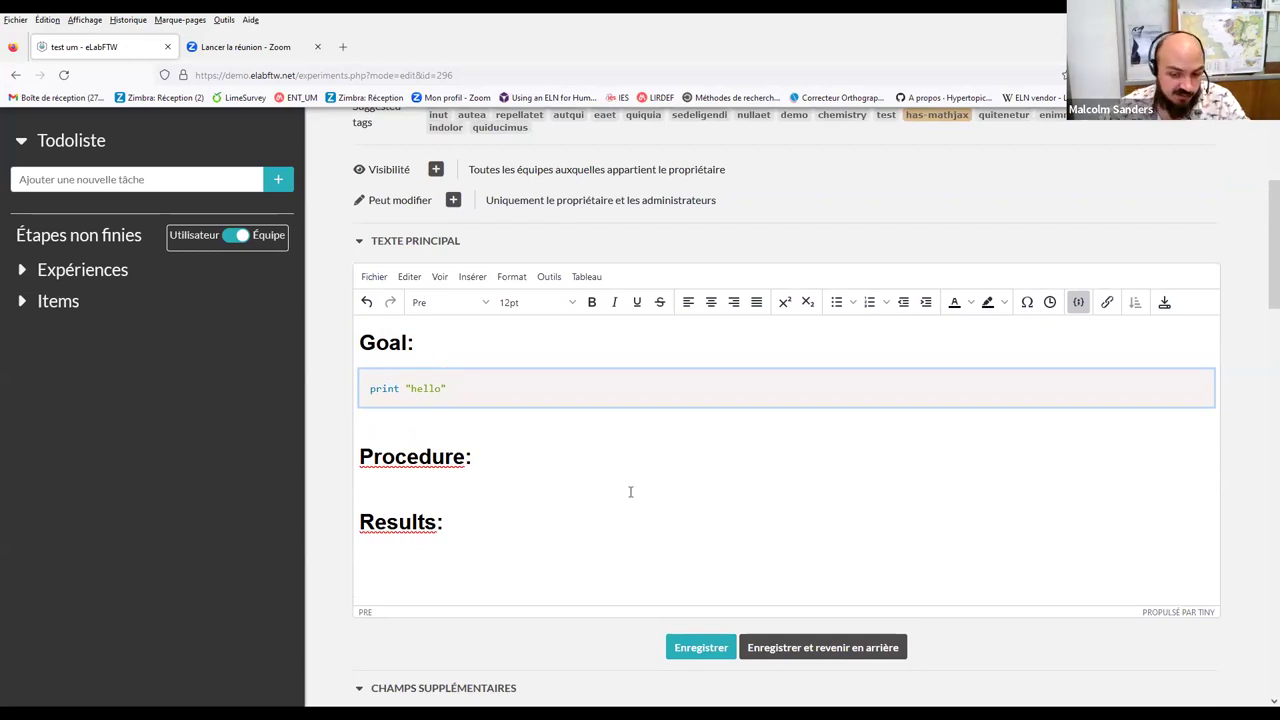
{"action": "scroll", "coordinate": [588, 462], "scroll_direction": "down", "scroll_amount": 1}
{"action": "scroll", "coordinate": [588, 462], "scroll_direction": "down", "scroll_amount": 3}
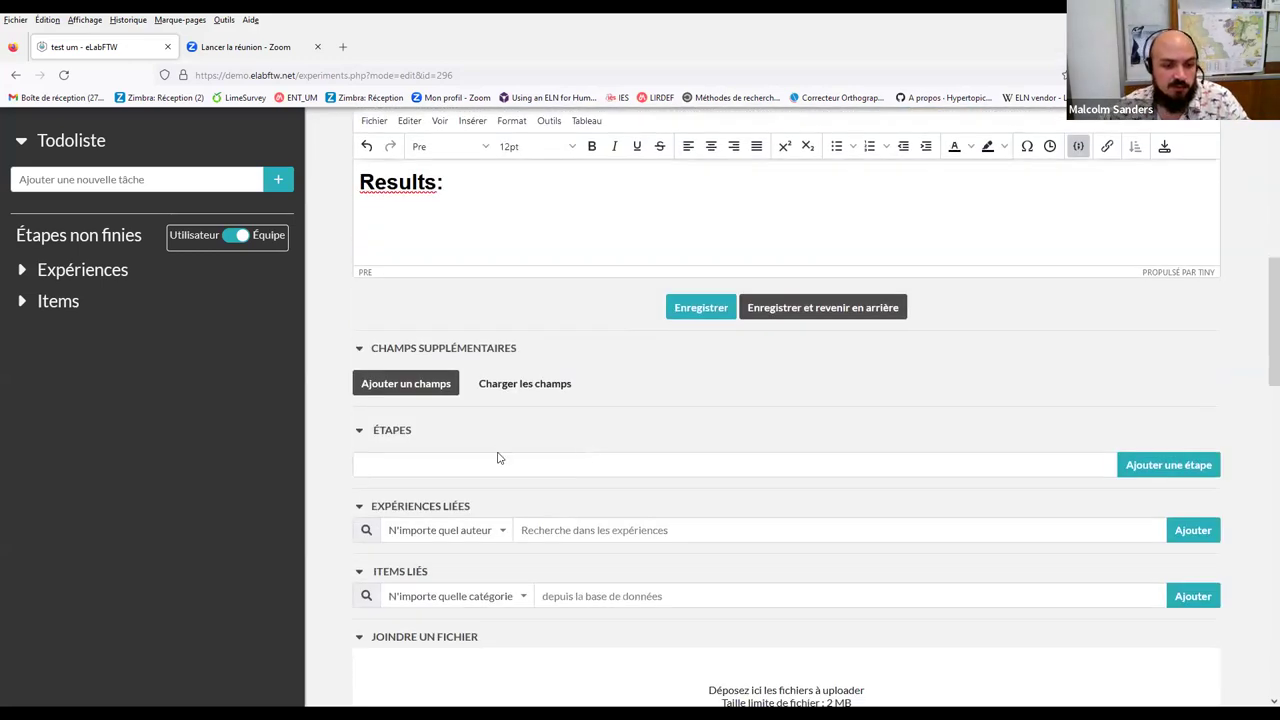
{"action": "scroll", "coordinate": [500, 449], "scroll_direction": "down", "scroll_amount": 1}
{"action": "scroll", "coordinate": [546, 391], "scroll_direction": "up", "scroll_amount": 3}
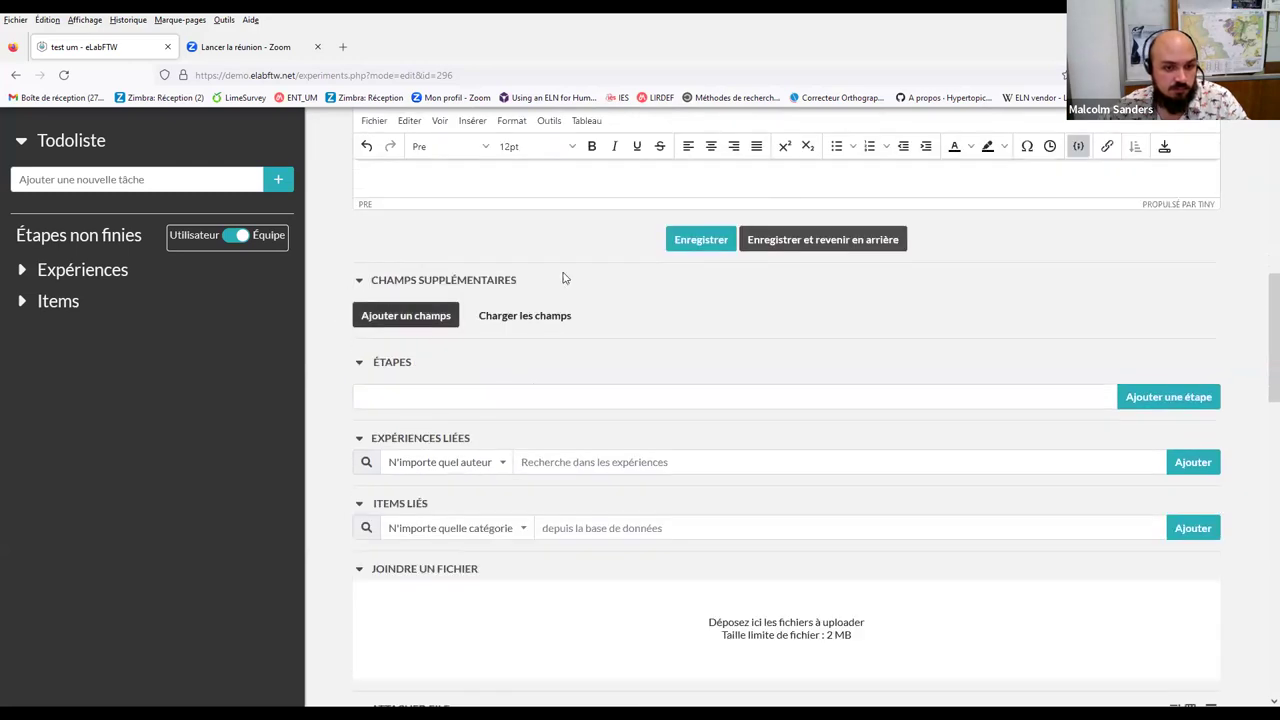
{"action": "left_click", "coordinate": [414, 316]}
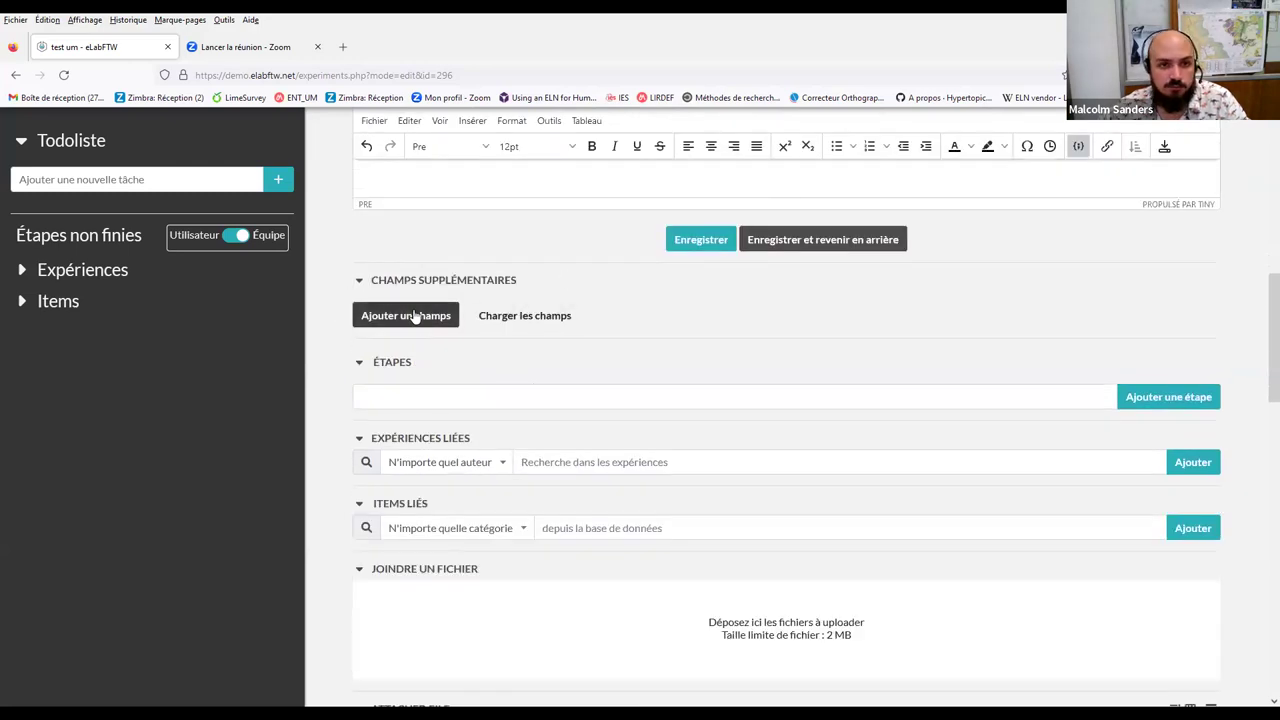
Start a new extra field with no group and the URL field type
{"action": "left_click", "coordinate": [414, 316]}
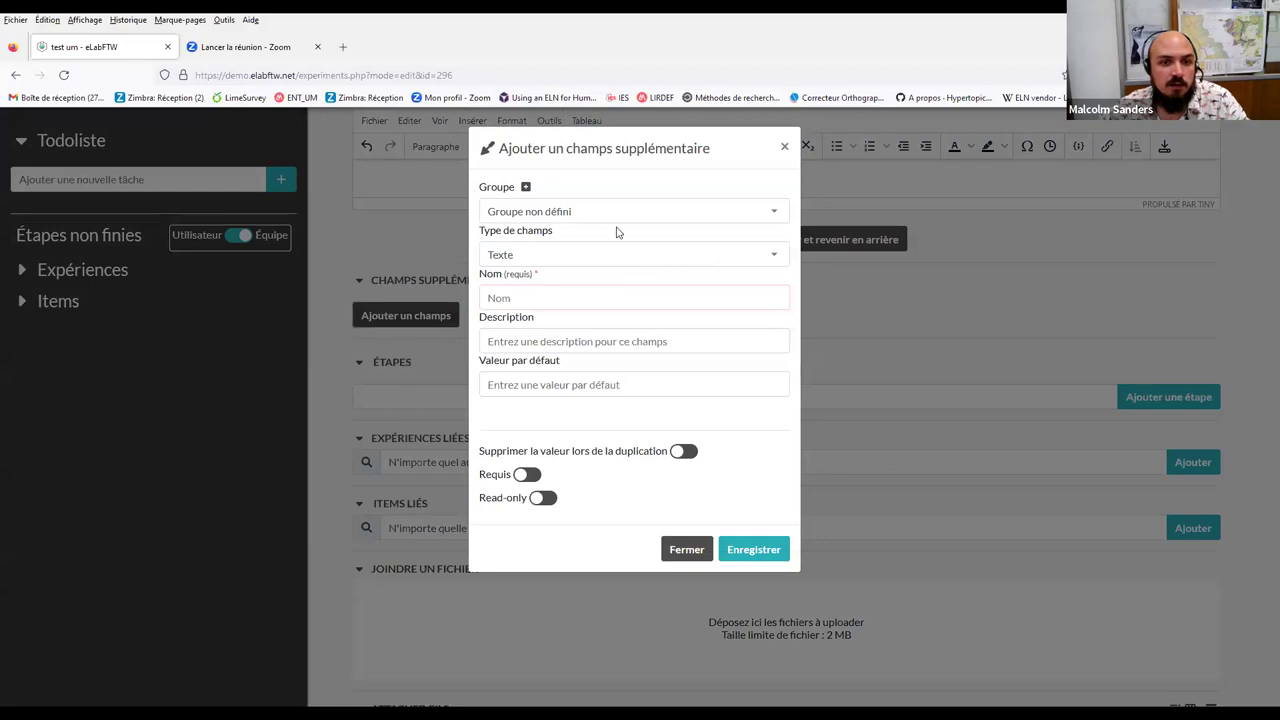
{"action": "left_click", "coordinate": [612, 219]}
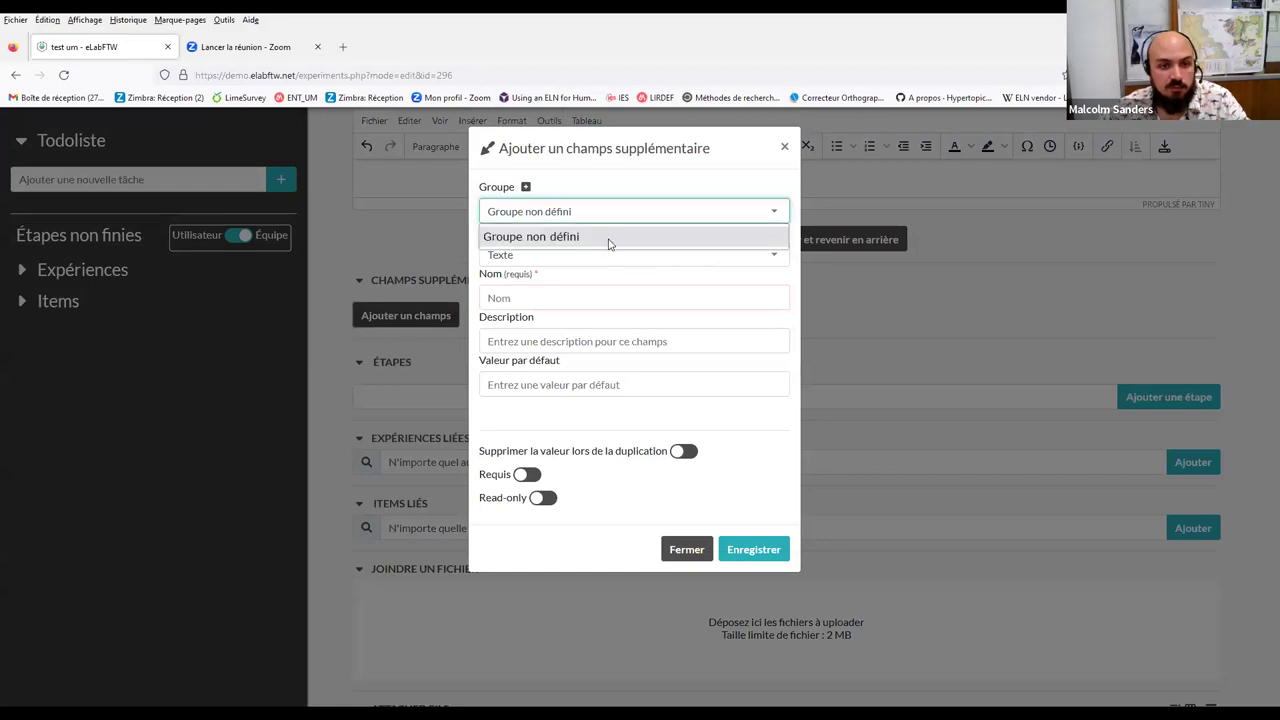
{"action": "left_click", "coordinate": [606, 240]}
{"action": "left_click", "coordinate": [603, 258]}
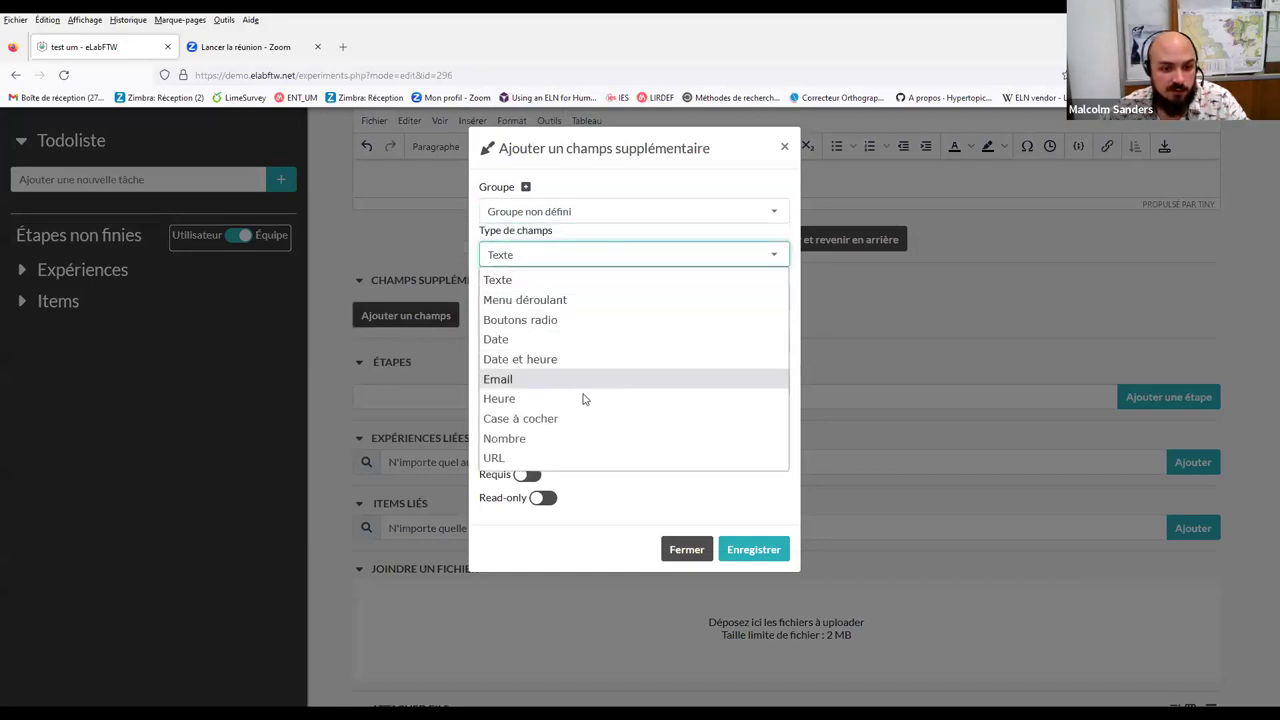
{"action": "left_click", "coordinate": [561, 458]}
Name the field 'mon git', describe it as 'mon git', and save it
{"action": "left_click", "coordinate": [575, 297]}
{"action": "type", "text": "mon"}
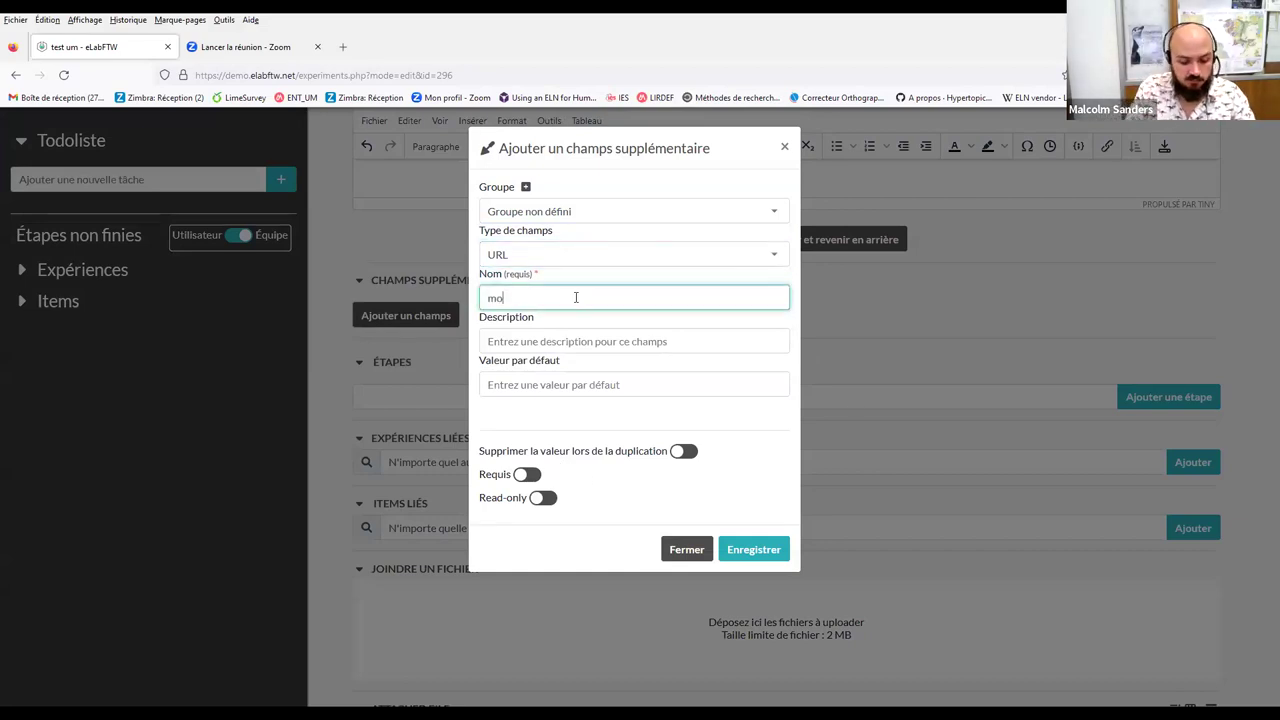
{"action": "left_click", "coordinate": [575, 345]}
{"action": "left_click", "coordinate": [572, 296]}
{"action": "type", "text": "git"}
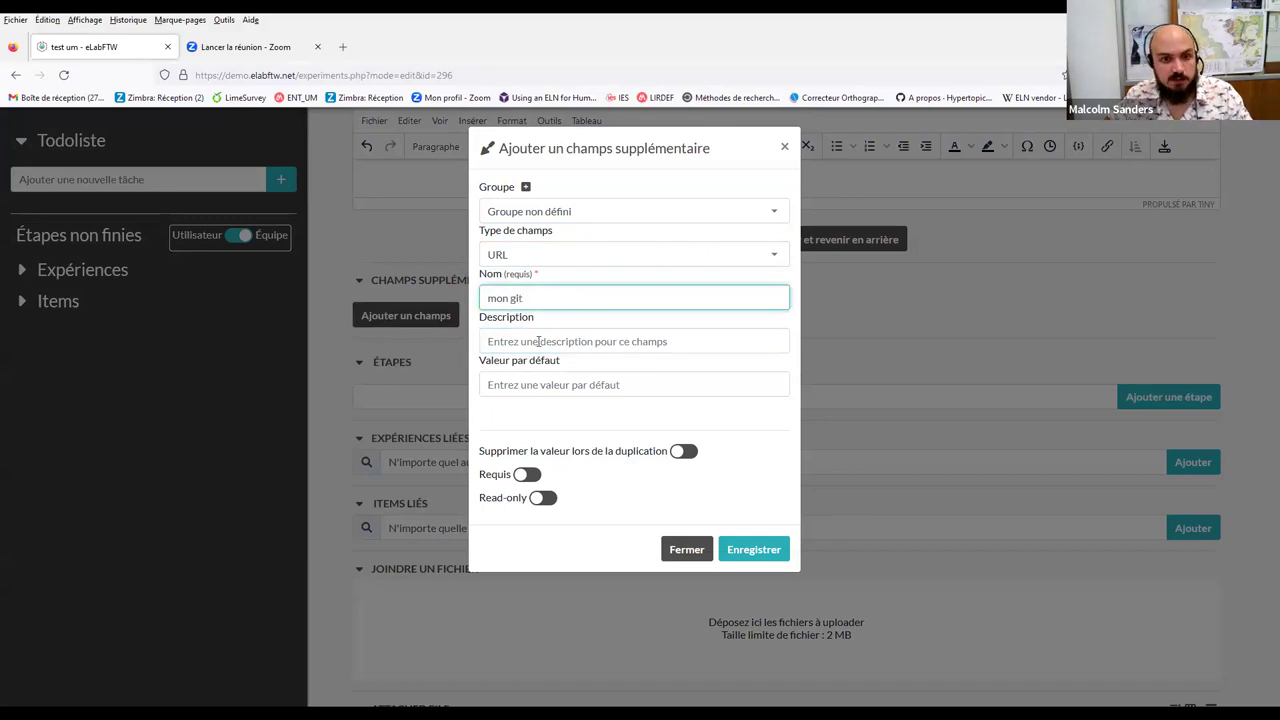
{"action": "left_click", "coordinate": [536, 343]}
{"action": "type", "text": "mon git"}
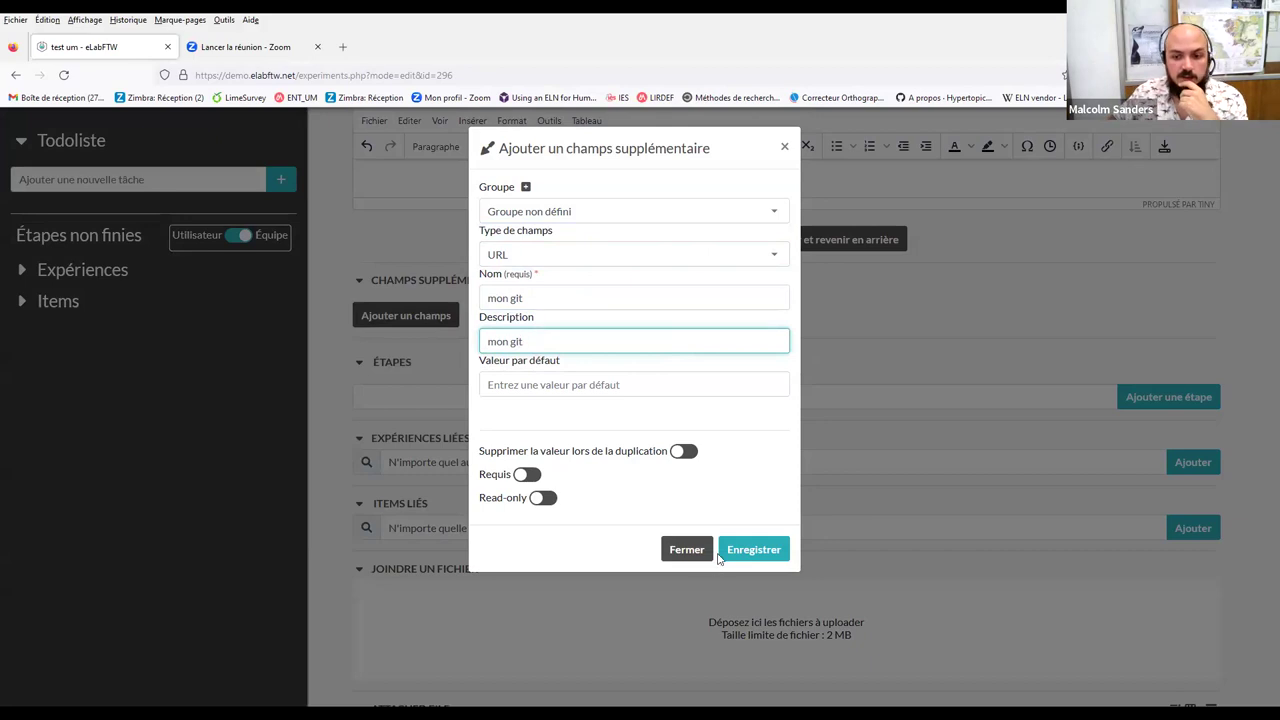
{"action": "left_click", "coordinate": [753, 549]}
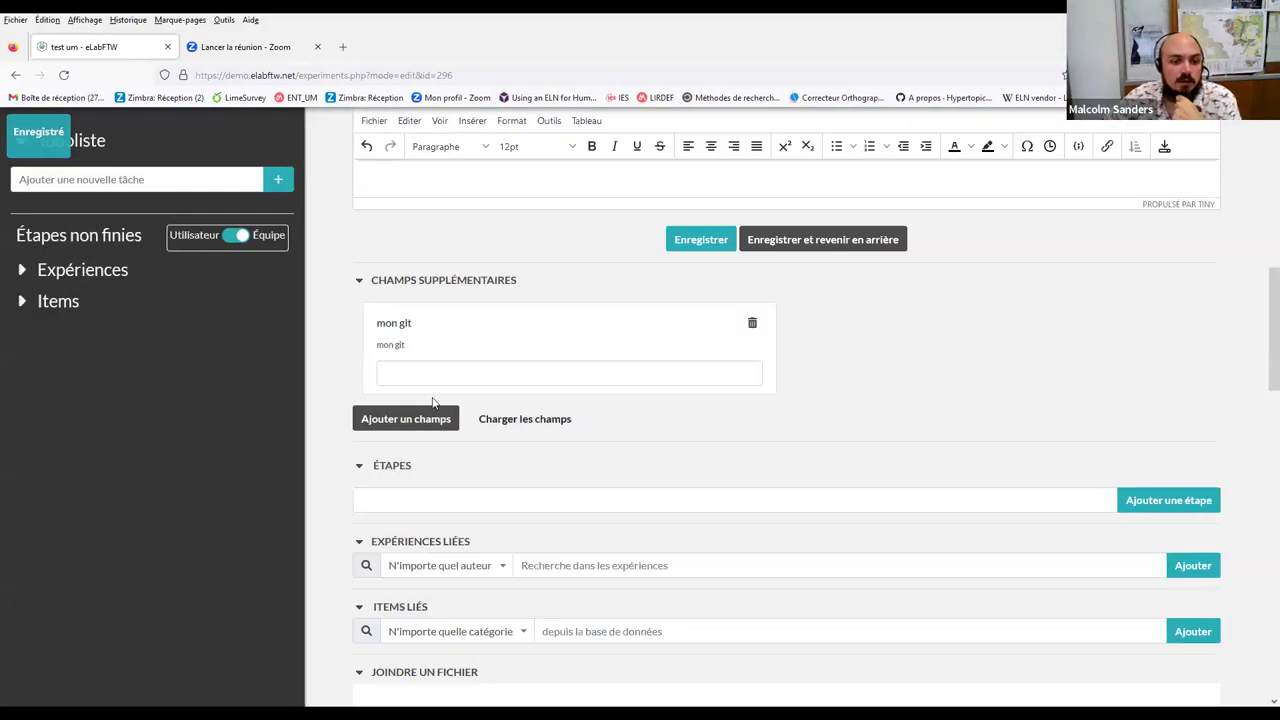
Enter 'https' as the mon git field's value
{"action": "left_click", "coordinate": [441, 370]}
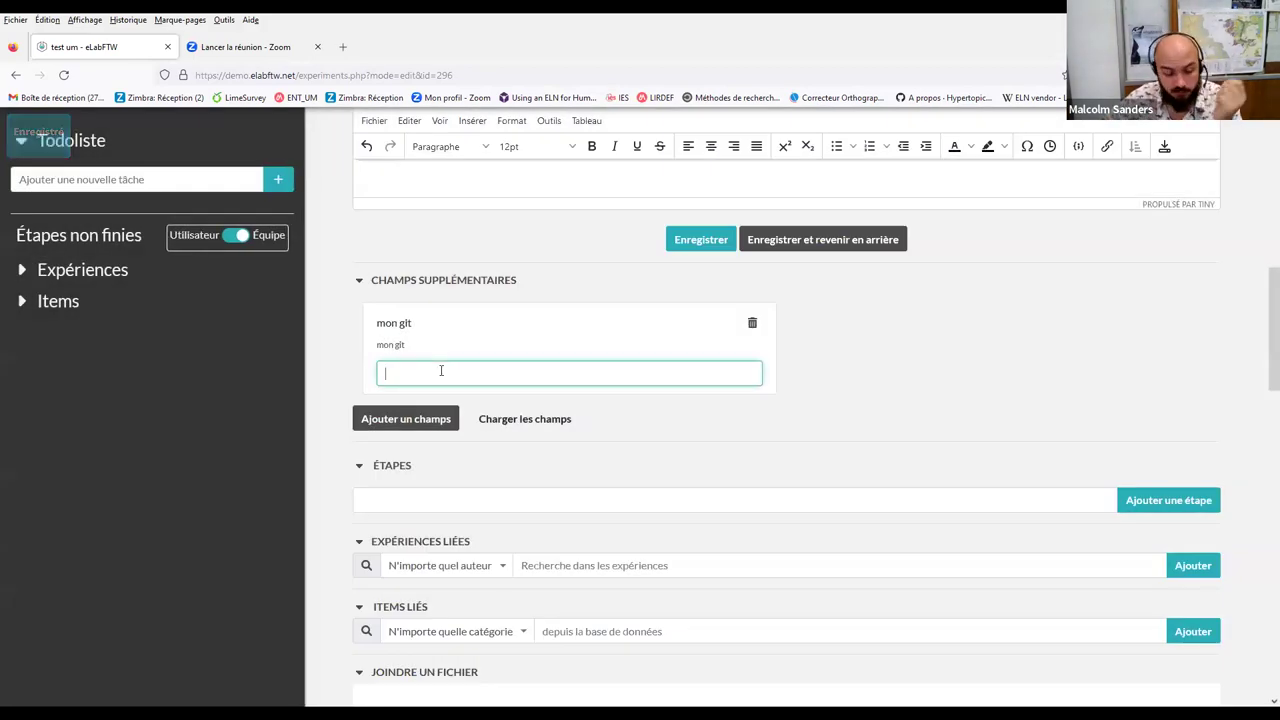
{"action": "type", "text": "https"}
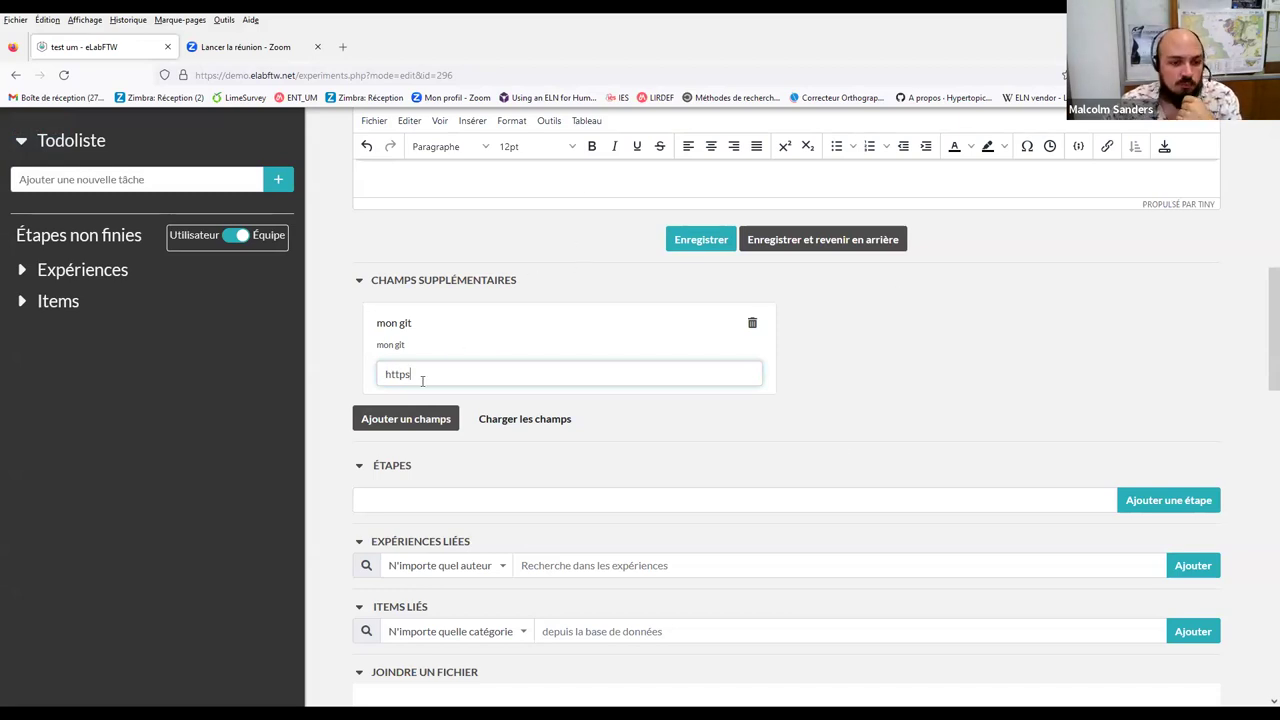
{"action": "scroll", "coordinate": [1040, 462], "scroll_direction": "up", "scroll_amount": 2}
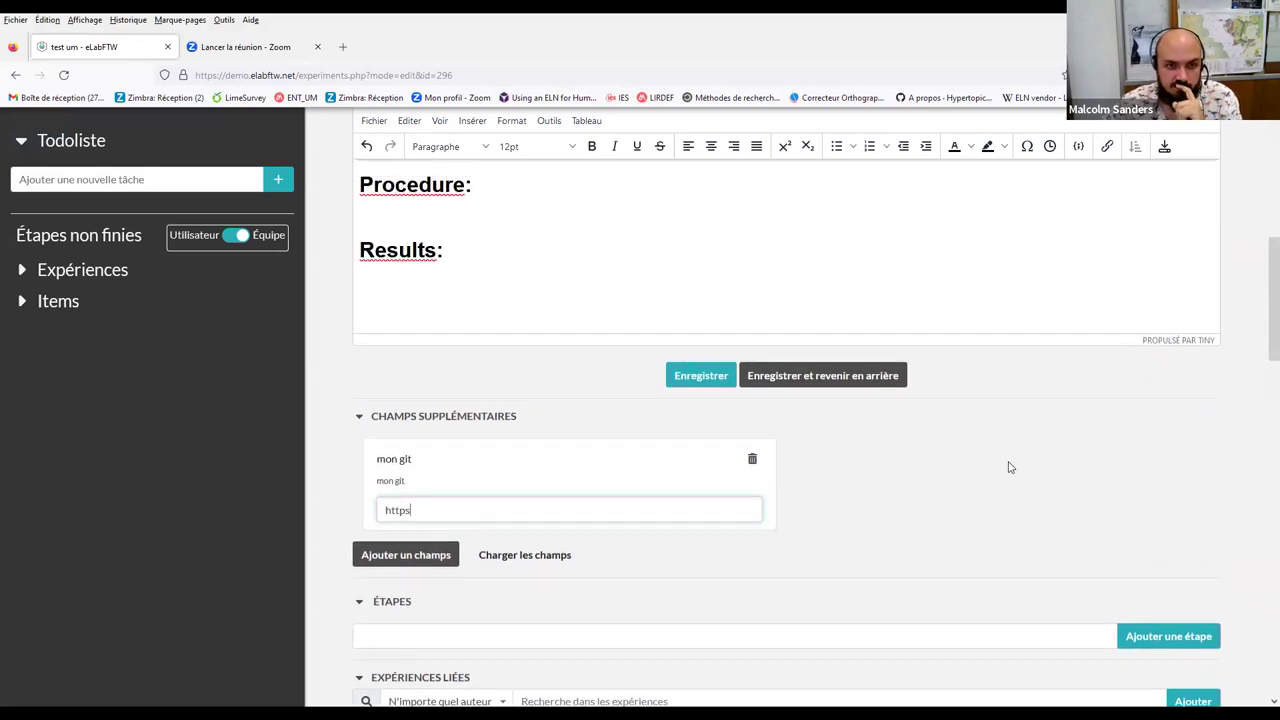
{"action": "scroll", "coordinate": [1008, 467], "scroll_direction": "up", "scroll_amount": 6}
{"action": "scroll", "coordinate": [1008, 467], "scroll_direction": "down", "scroll_amount": 5}
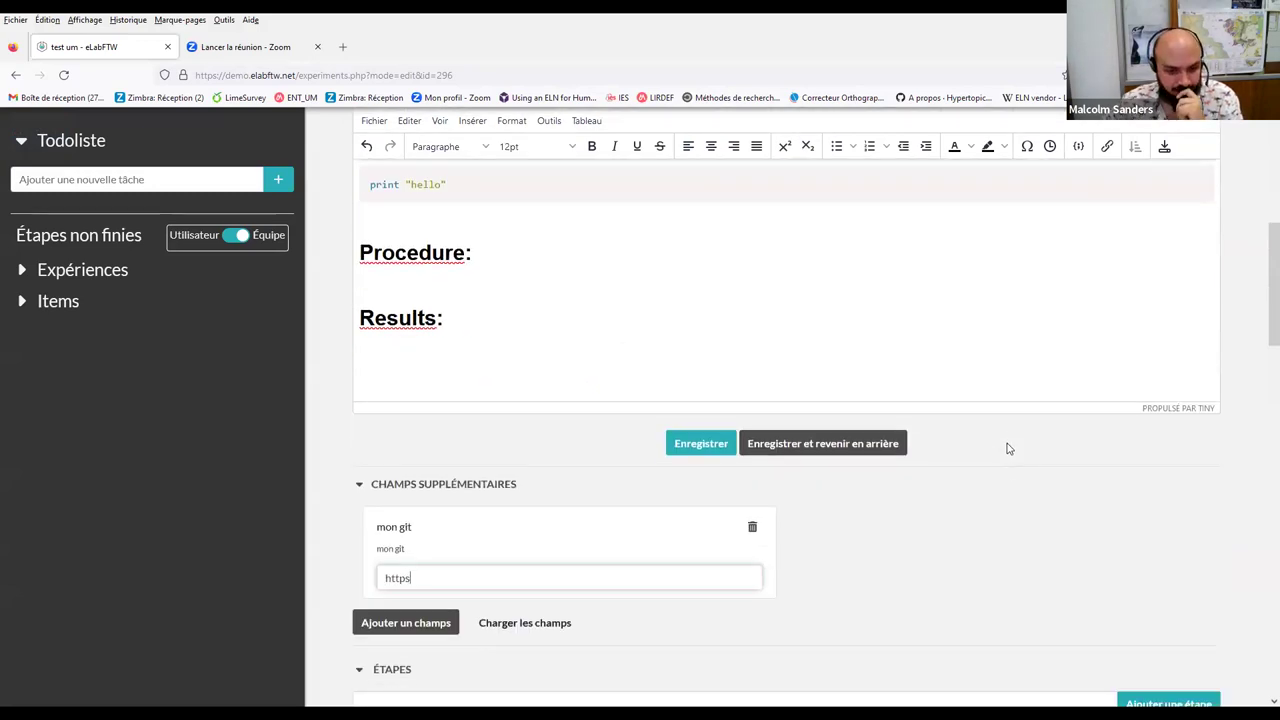
{"action": "scroll", "coordinate": [1008, 449], "scroll_direction": "down", "scroll_amount": 3}
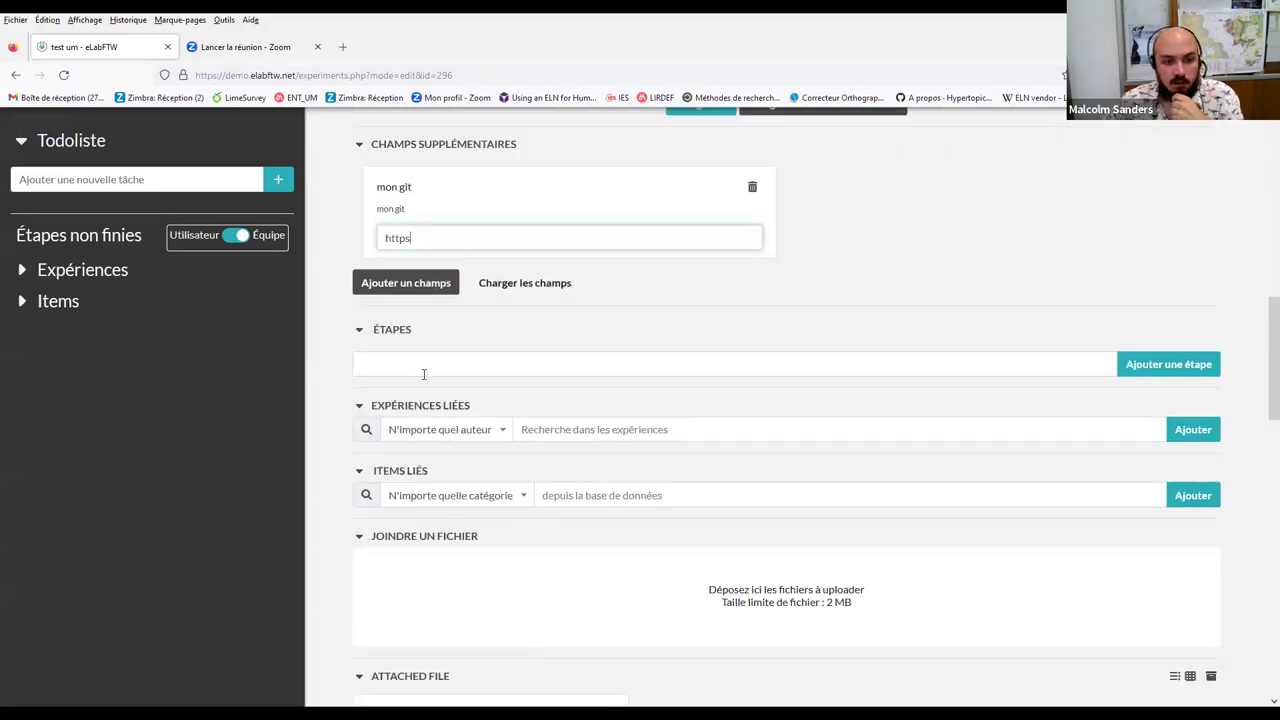
{"action": "left_click", "coordinate": [970, 358]}
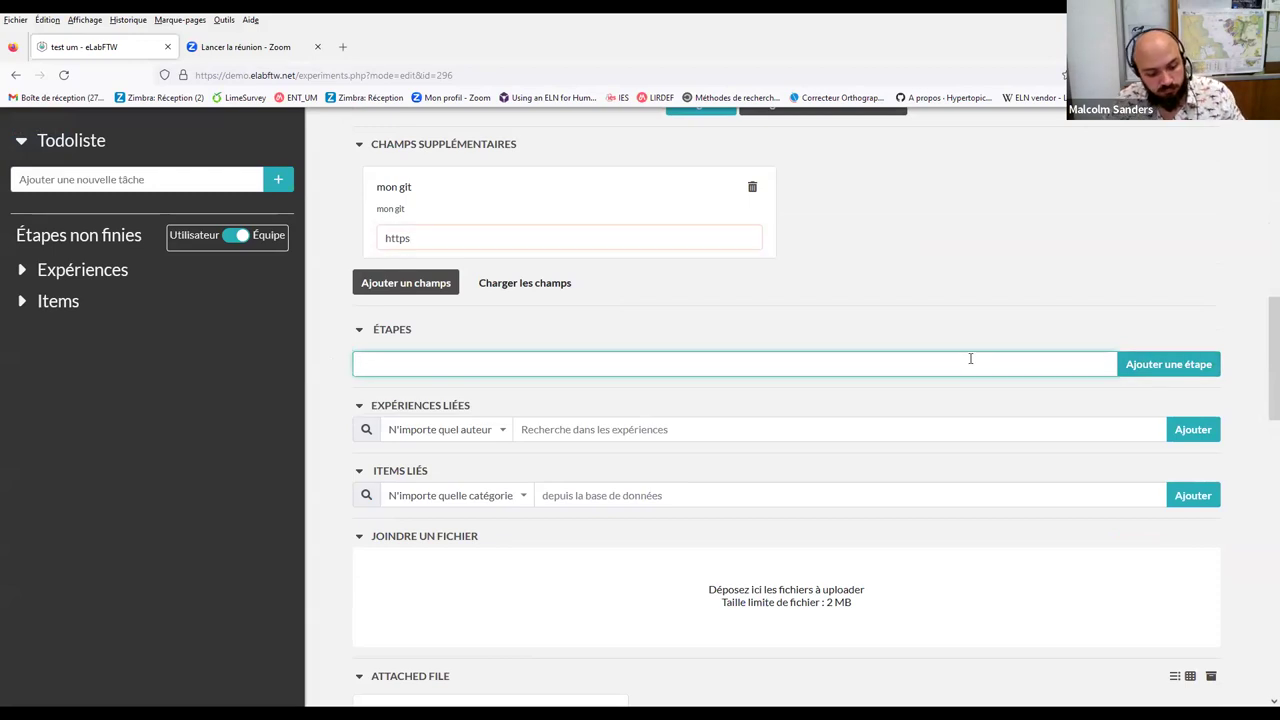
{"action": "type", "text": "etape"}
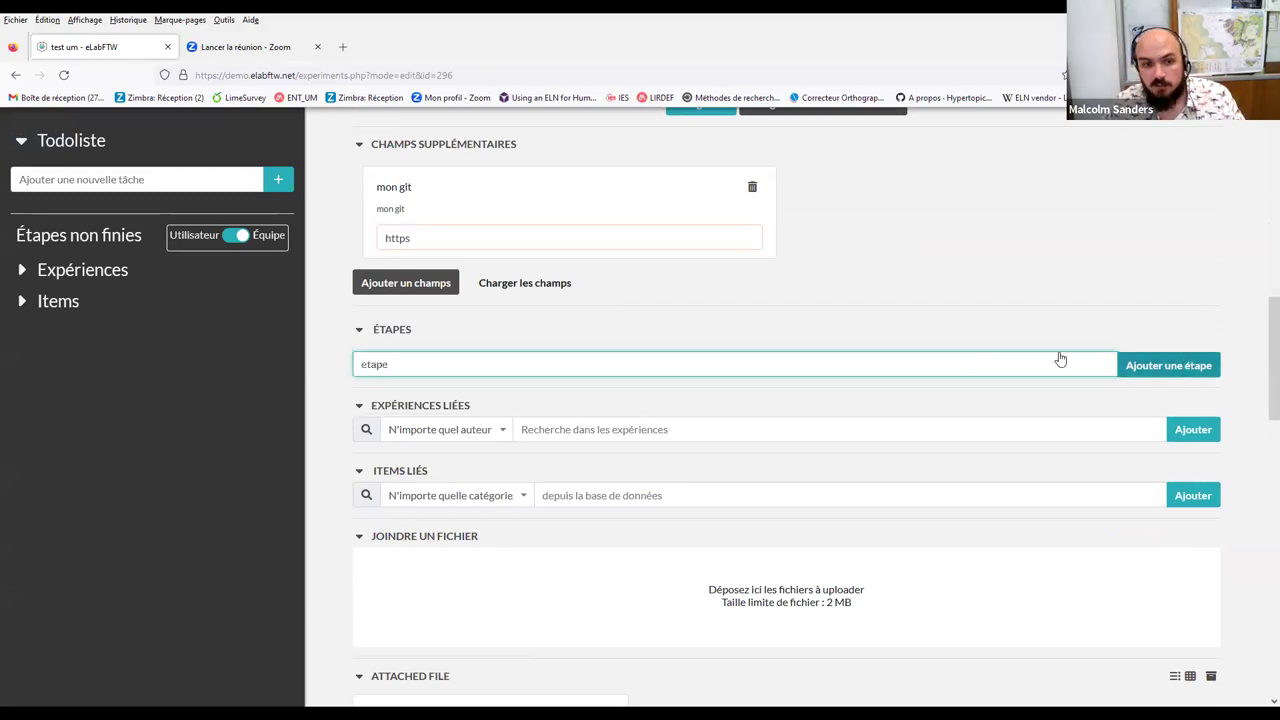
{"action": "key", "text": "Return"}
{"action": "type", "text": "étape 2"}
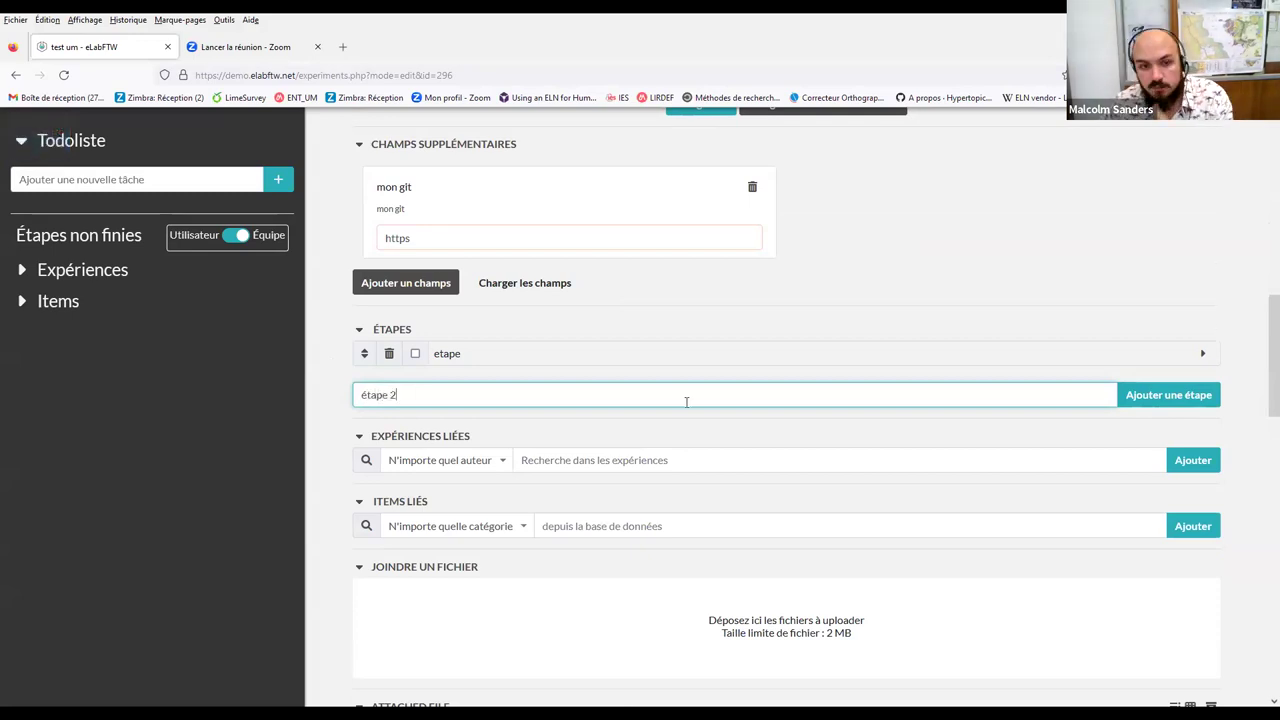
{"action": "left_click", "coordinate": [1166, 398]}
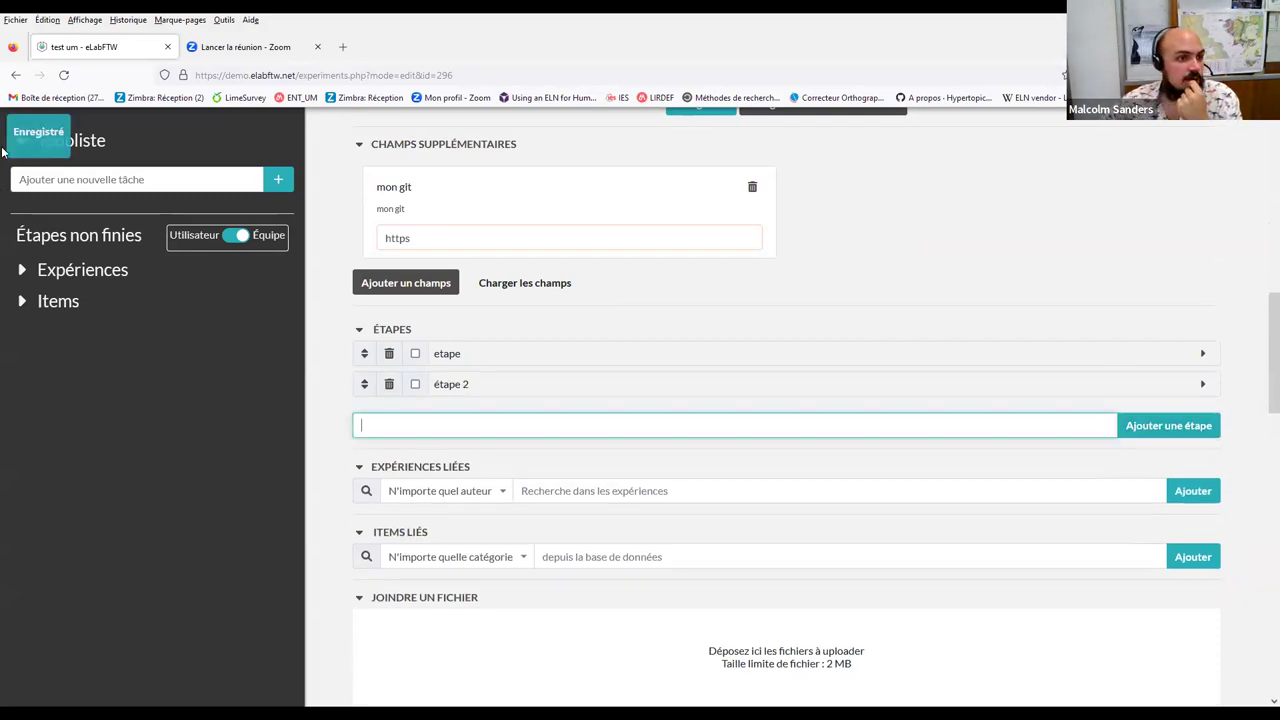
{"action": "left_click", "coordinate": [100, 270]}
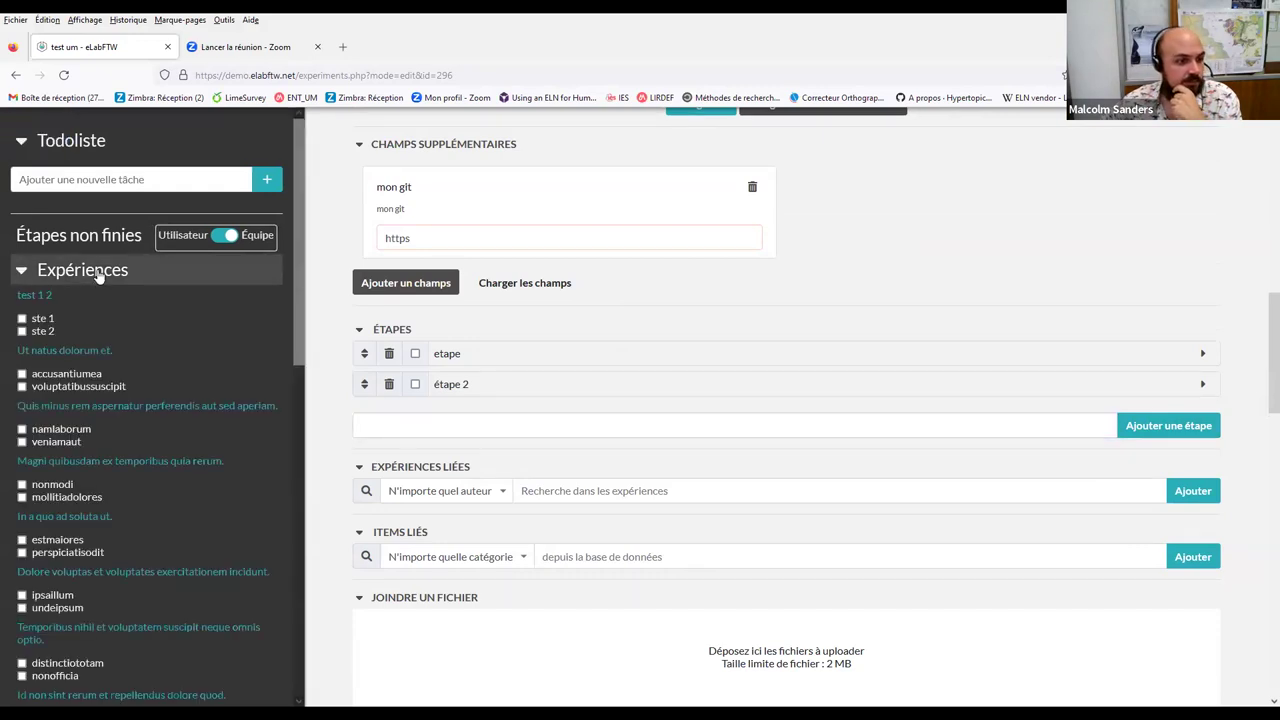
{"action": "scroll", "coordinate": [912, 381], "scroll_direction": "up", "scroll_amount": 1}
{"action": "scroll", "coordinate": [912, 381], "scroll_direction": "up", "scroll_amount": 2}
{"action": "left_click", "coordinate": [700, 313]}
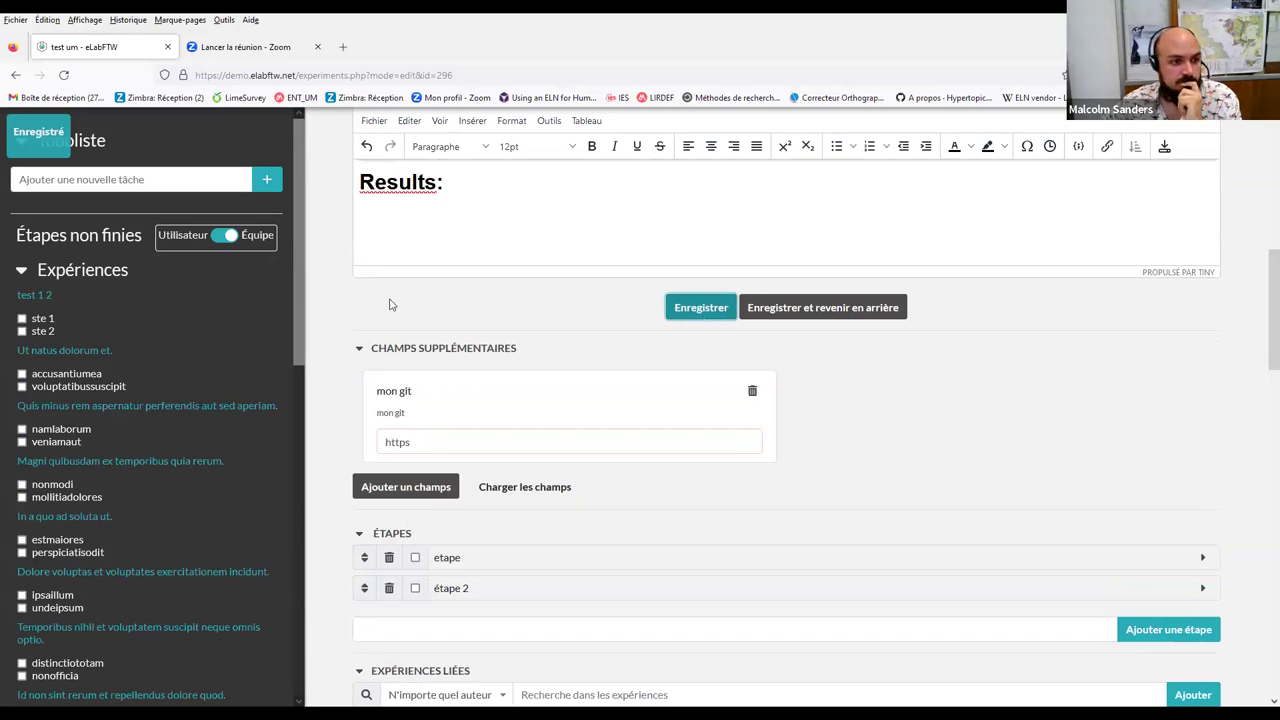
{"action": "scroll", "coordinate": [508, 310], "scroll_direction": "up", "scroll_amount": 3}
{"action": "scroll", "coordinate": [508, 310], "scroll_direction": "up", "scroll_amount": 3}
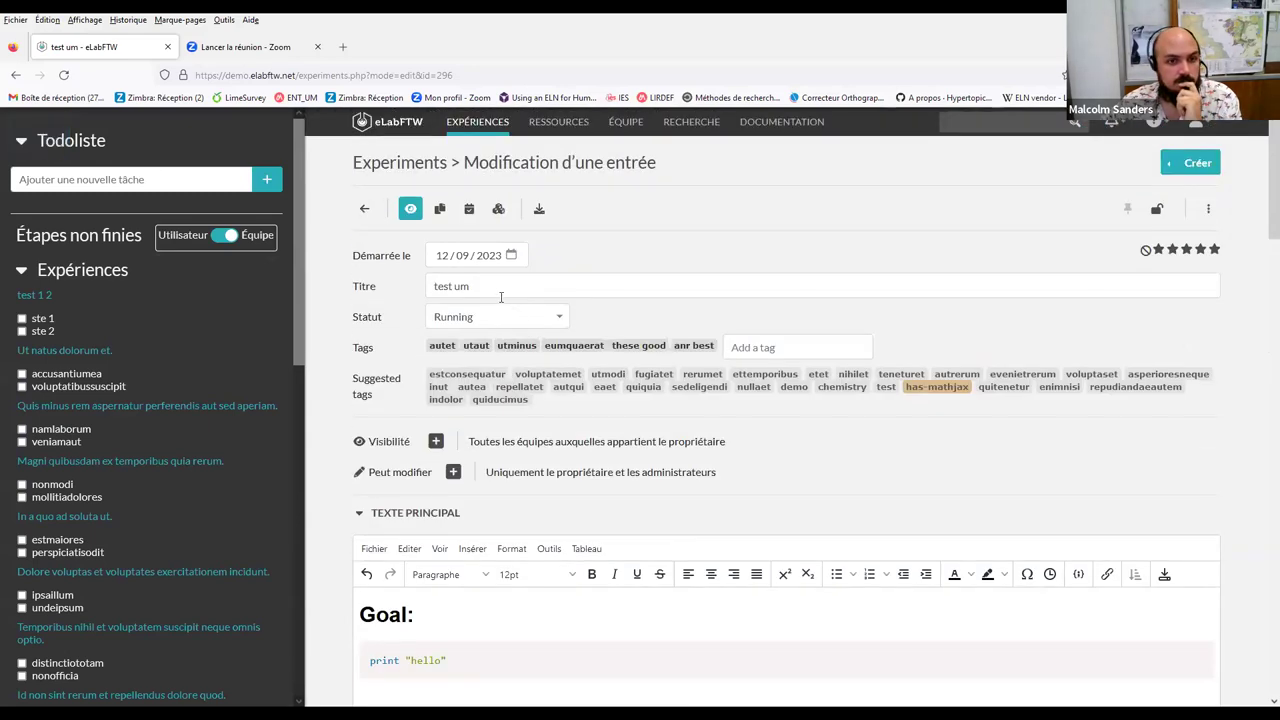
{"action": "left_click", "coordinate": [489, 285]}
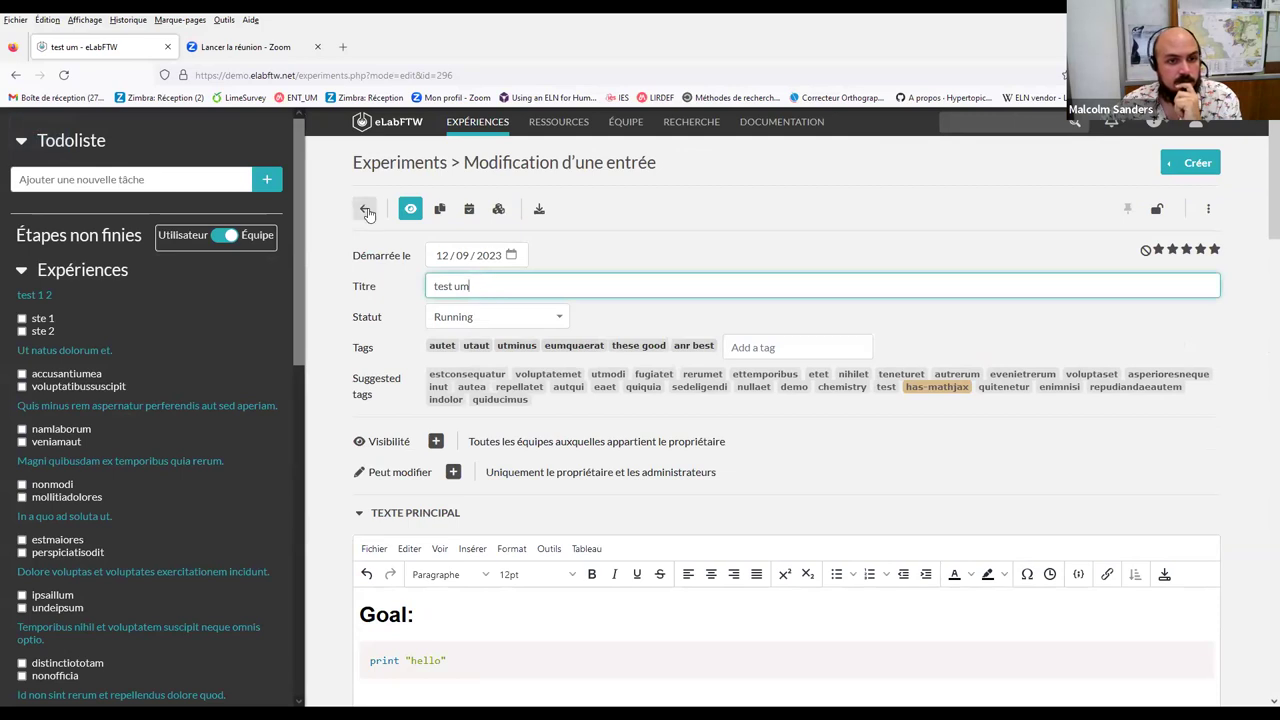
{"action": "scroll", "coordinate": [730, 393], "scroll_direction": "down", "scroll_amount": 10}
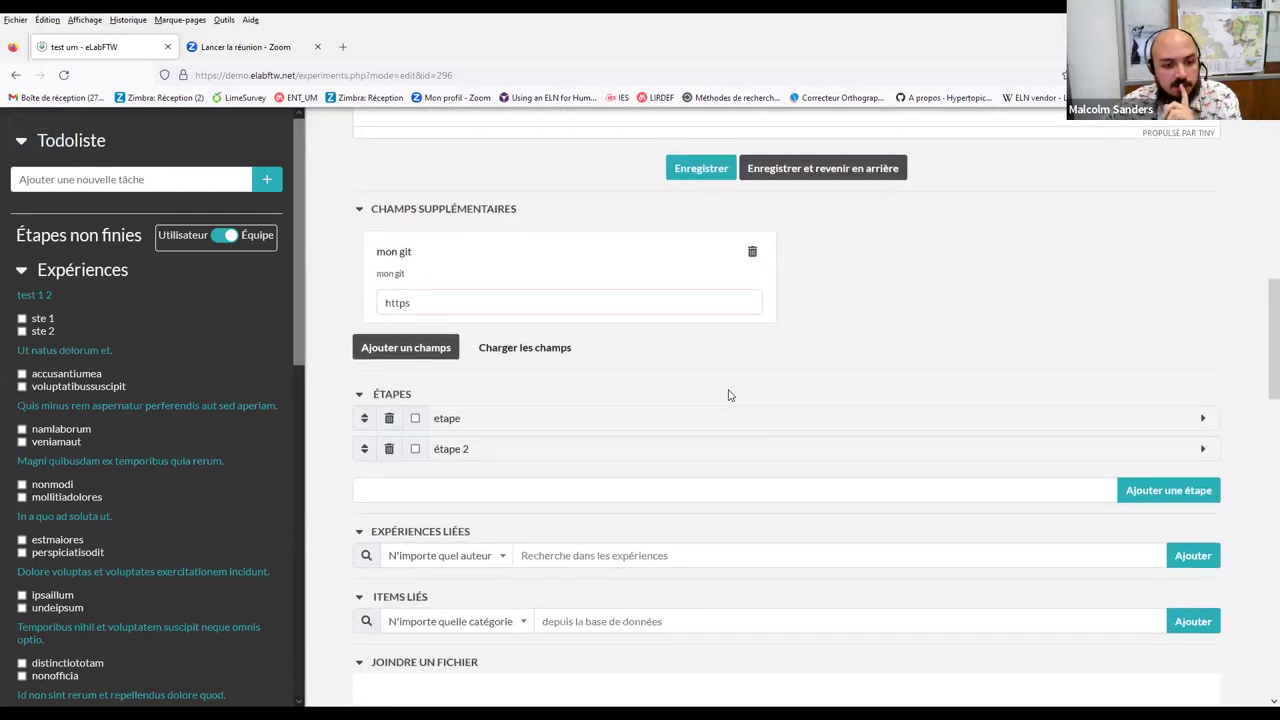
{"action": "scroll", "coordinate": [680, 388], "scroll_direction": "down", "scroll_amount": 2}
{"action": "scroll", "coordinate": [437, 364], "scroll_direction": "up", "scroll_amount": 2}
{"action": "scroll", "coordinate": [437, 364], "scroll_direction": "up", "scroll_amount": 5}
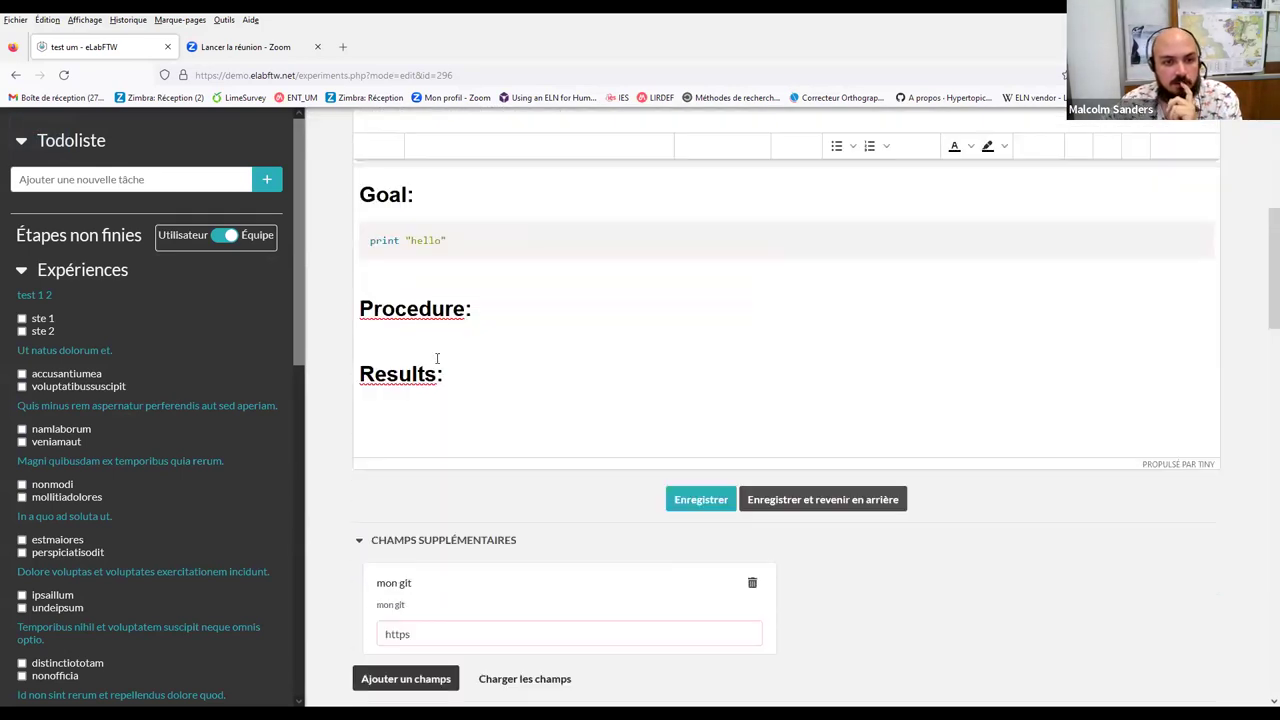
{"action": "scroll", "coordinate": [437, 364], "scroll_direction": "down", "scroll_amount": 6}
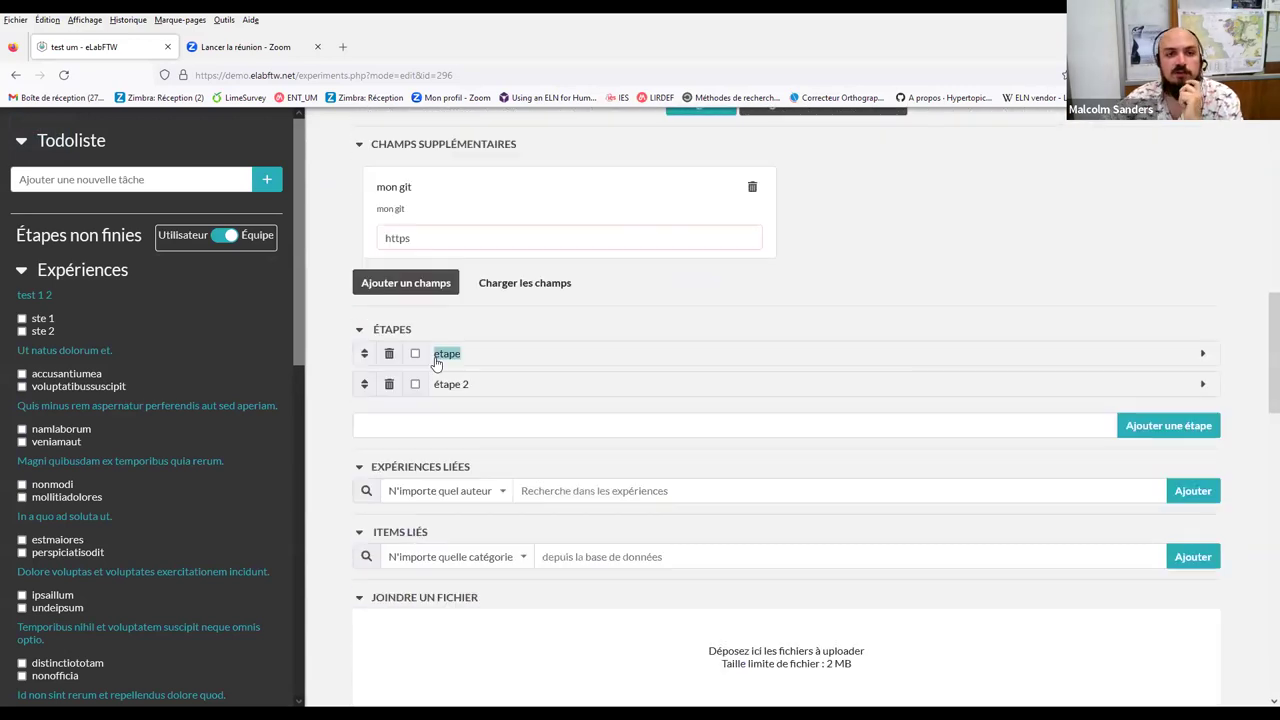
{"action": "scroll", "coordinate": [745, 360], "scroll_direction": "up", "scroll_amount": 5}
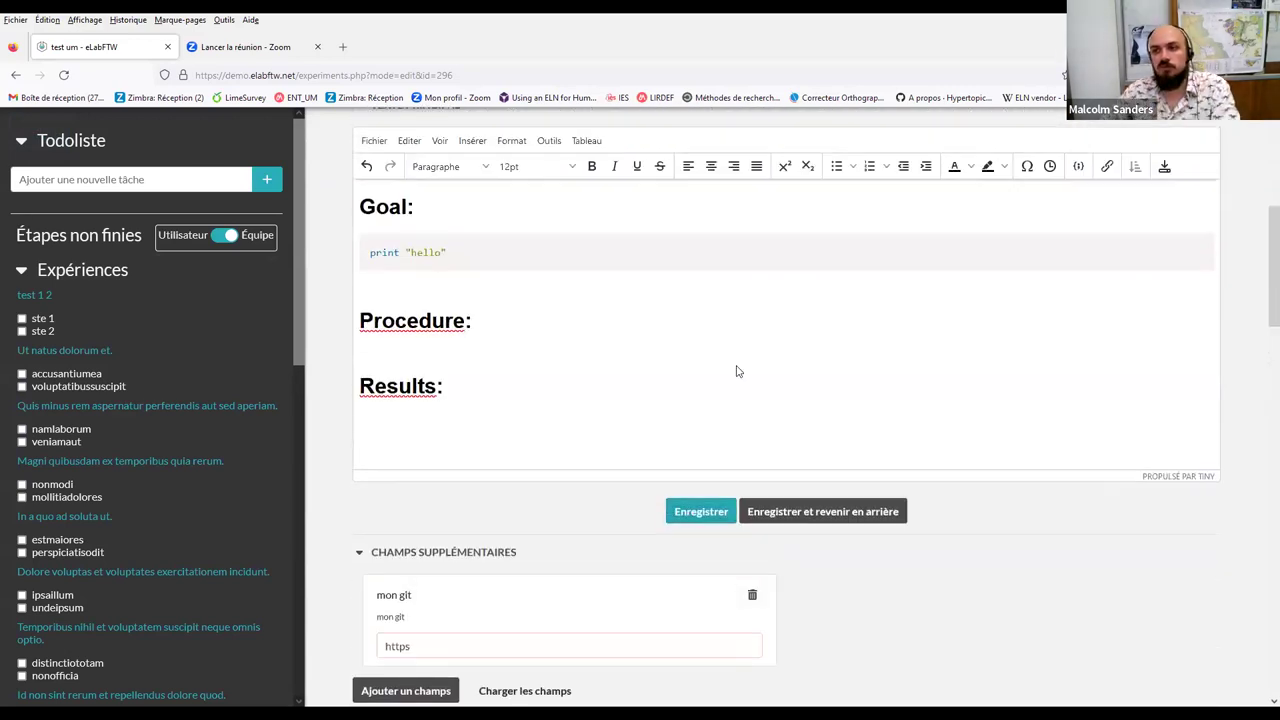
{"action": "scroll", "coordinate": [736, 371], "scroll_direction": "up", "scroll_amount": 5}
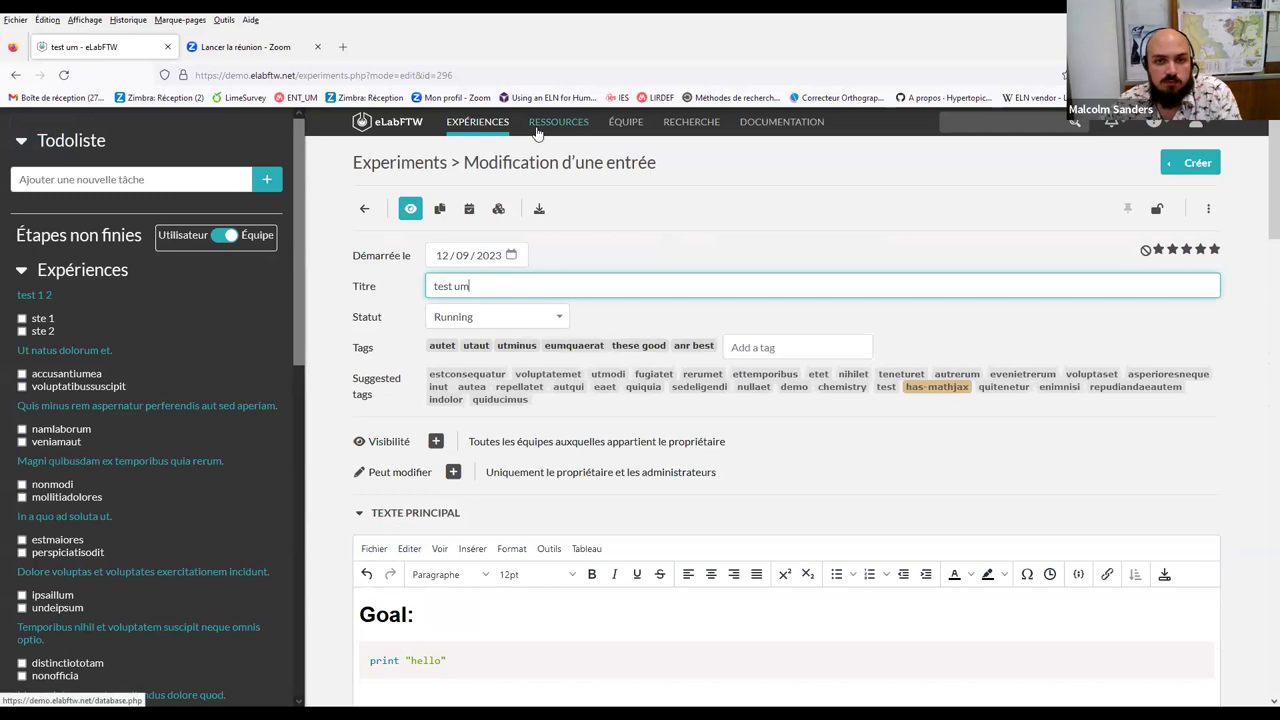
{"action": "scroll", "coordinate": [566, 420], "scroll_direction": "down", "scroll_amount": 4}
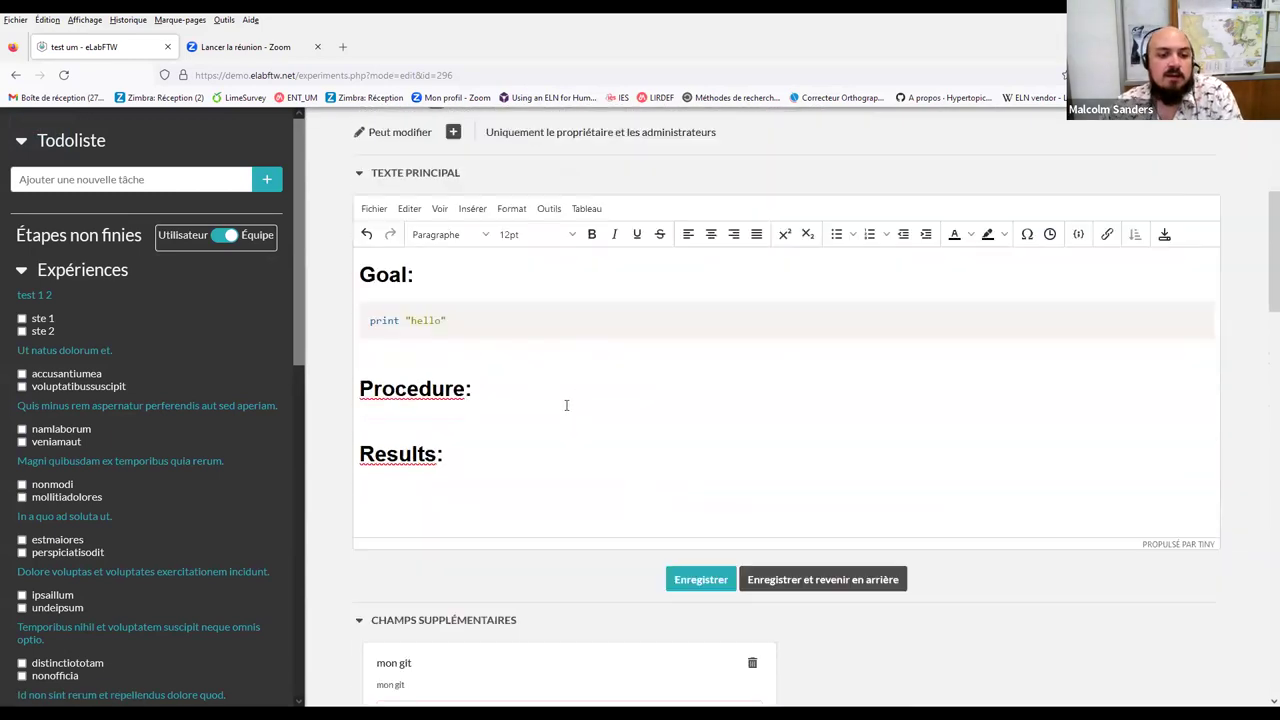
{"action": "scroll", "coordinate": [566, 405], "scroll_direction": "up", "scroll_amount": 3}
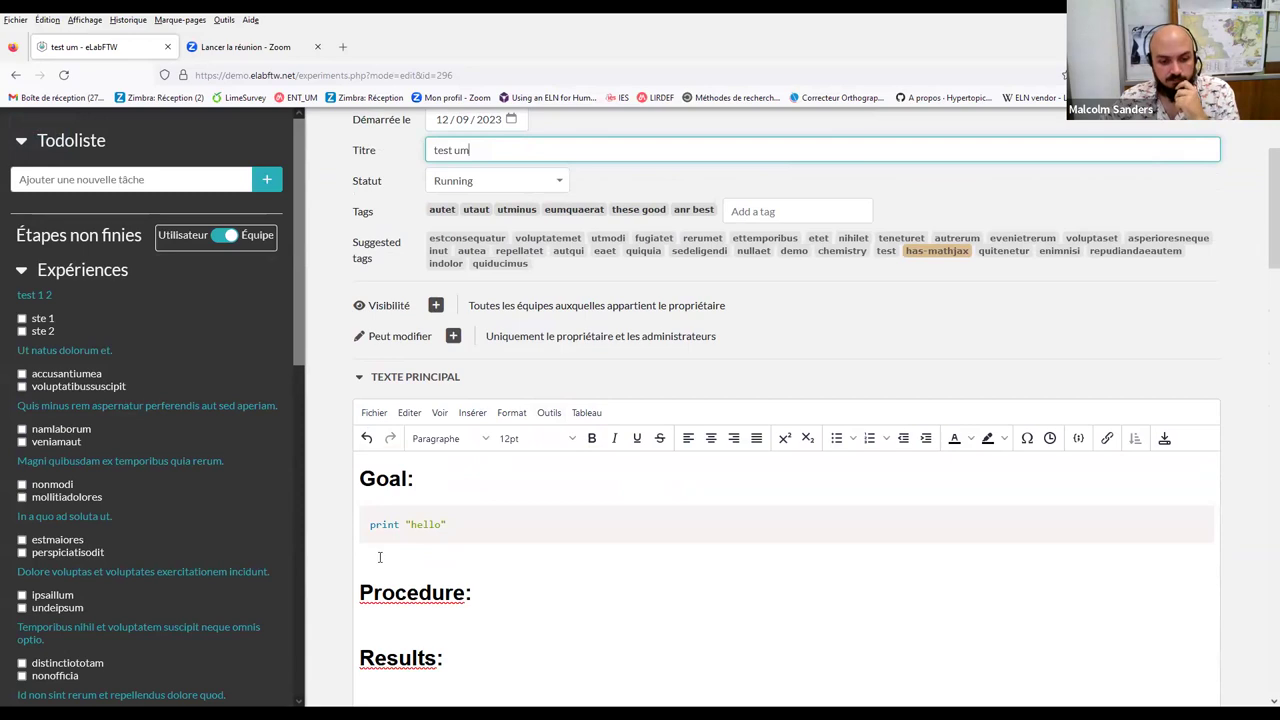
{"action": "scroll", "coordinate": [623, 523], "scroll_direction": "down", "scroll_amount": 8}
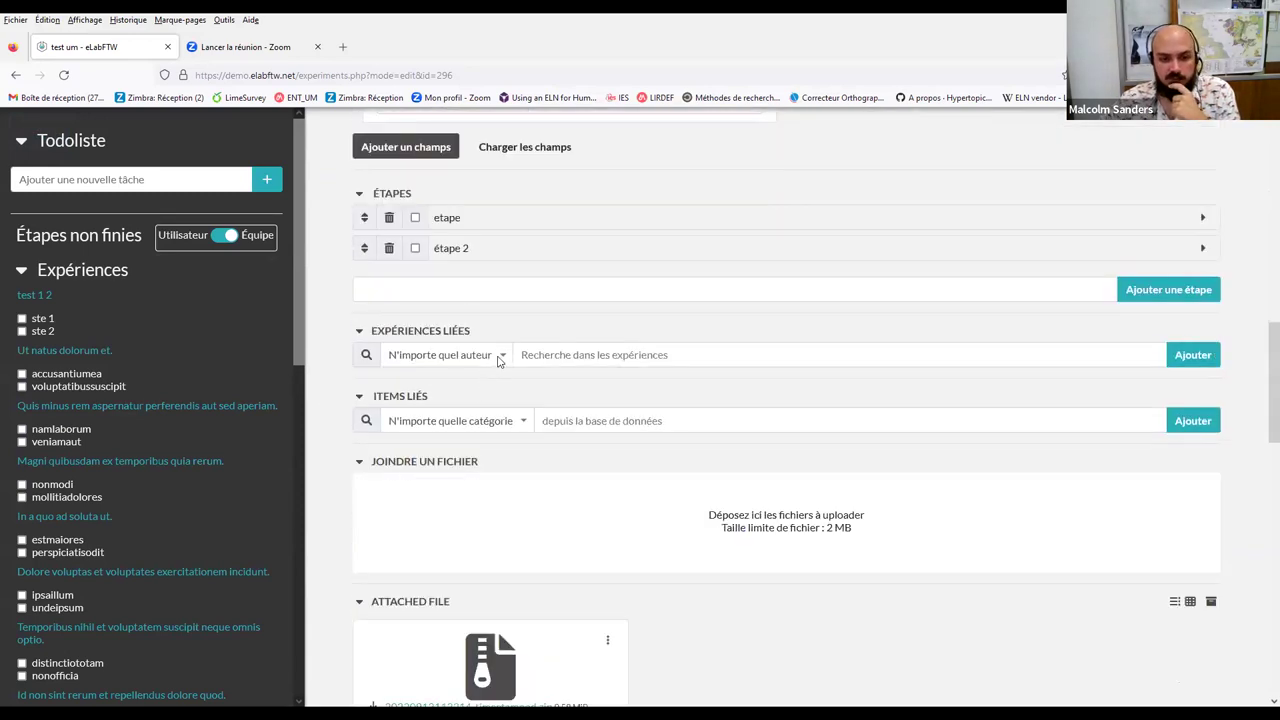
Search linked experiments for 'cy' and link Synthesis of Aspirin
{"action": "left_click", "coordinate": [502, 358]}
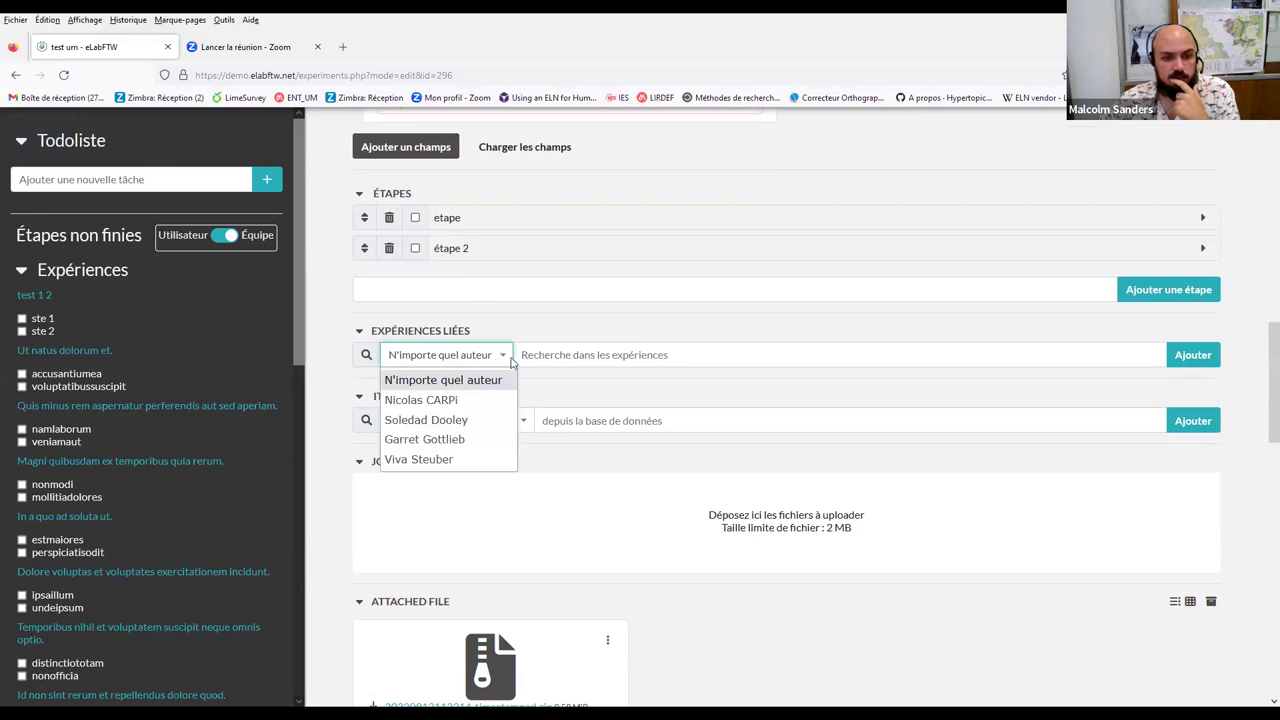
{"action": "left_click", "coordinate": [516, 358]}
{"action": "left_click", "coordinate": [560, 354]}
{"action": "type", "text": "c"}
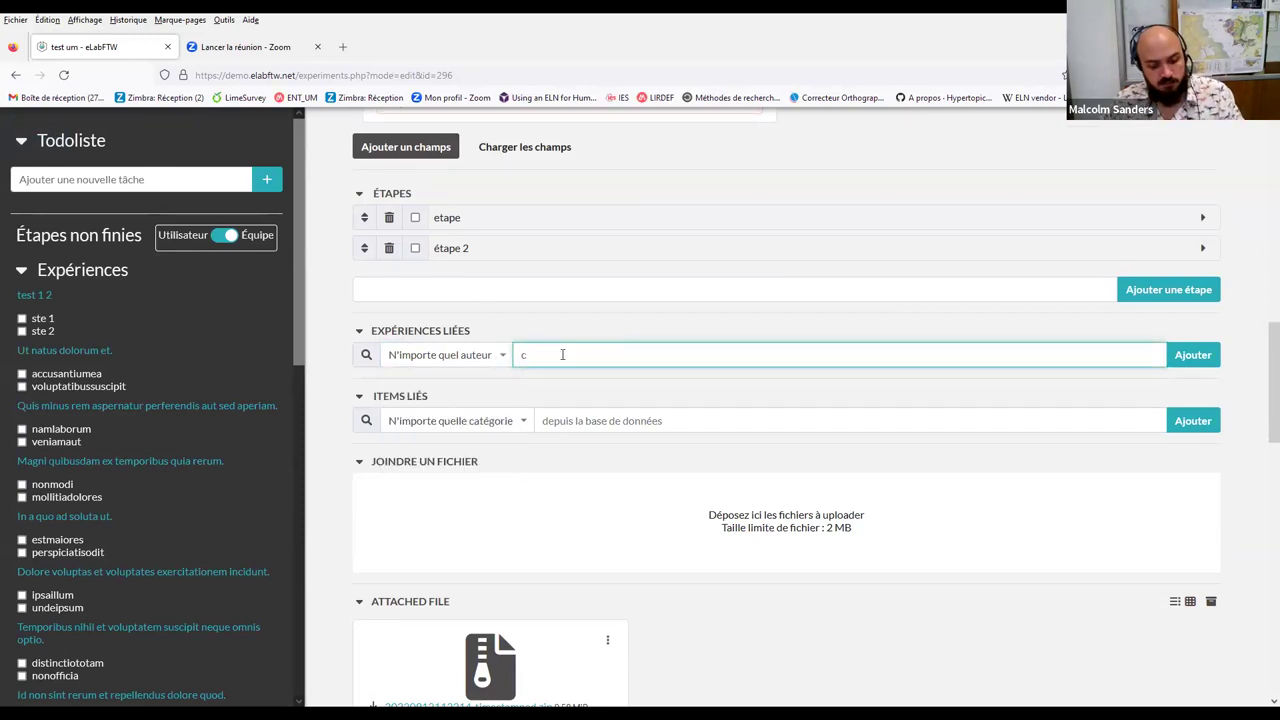
{"action": "type", "text": "y"}
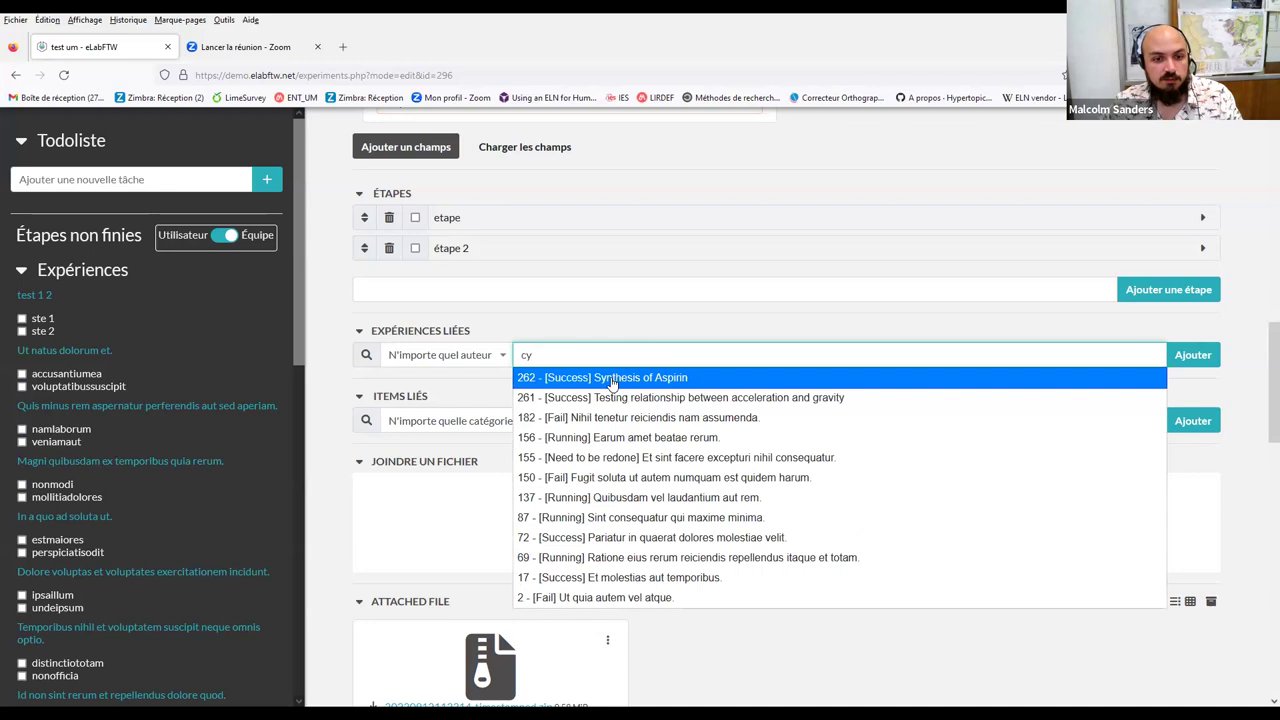
{"action": "left_click", "coordinate": [594, 378]}
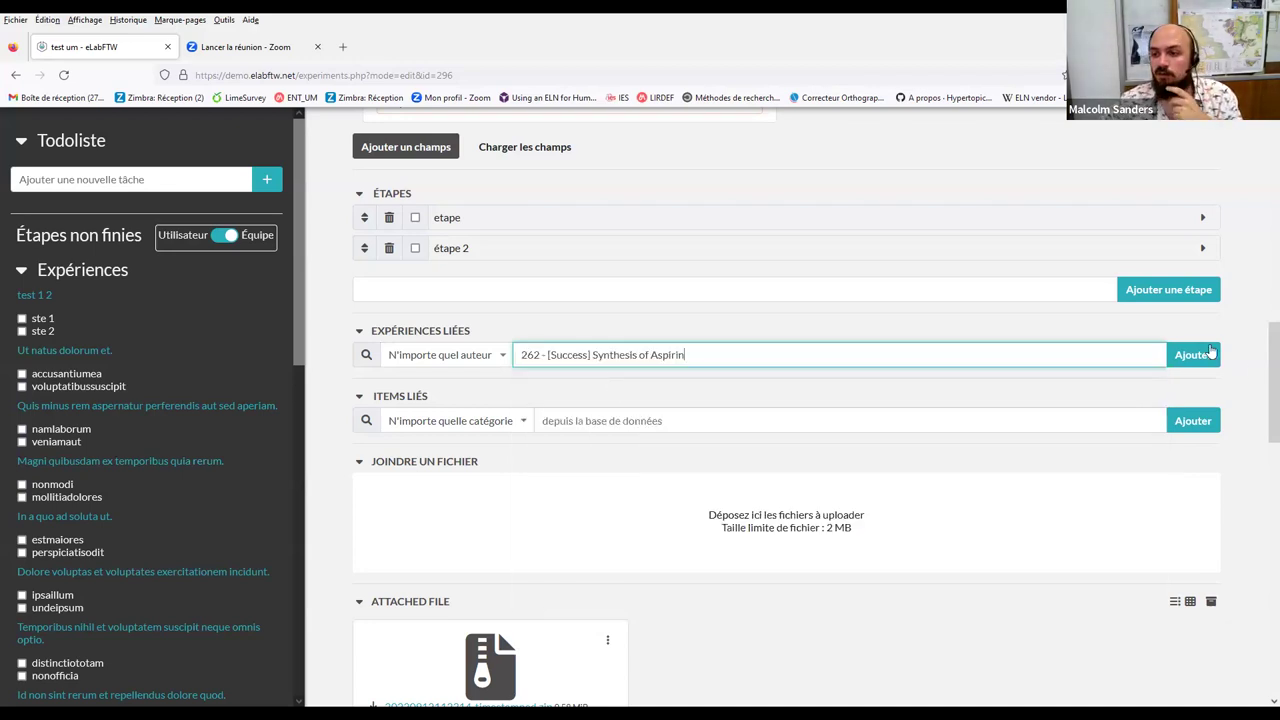
{"action": "left_click", "coordinate": [1200, 357]}
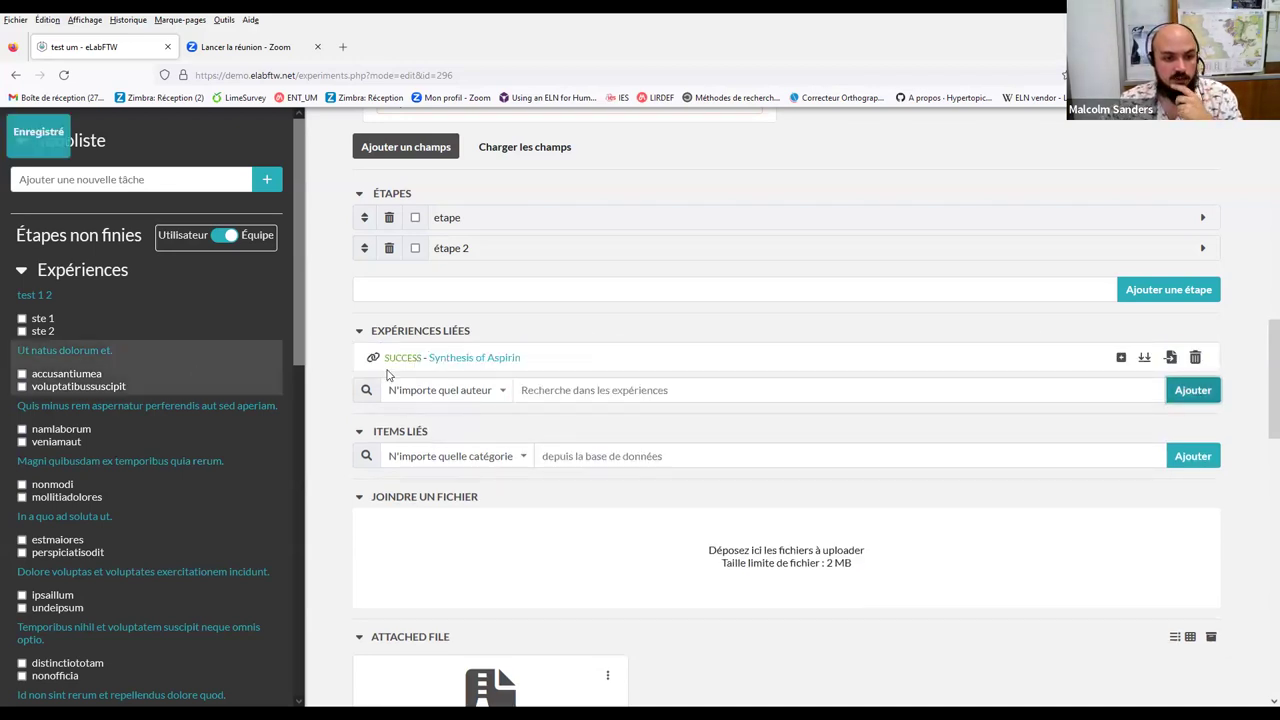
Reference Synthesis of Aspirin via #syn below the Goal code and save the main text
{"action": "scroll", "coordinate": [480, 320], "scroll_direction": "up", "scroll_amount": 10}
{"action": "scroll", "coordinate": [370, 428], "scroll_direction": "down", "scroll_amount": 5}
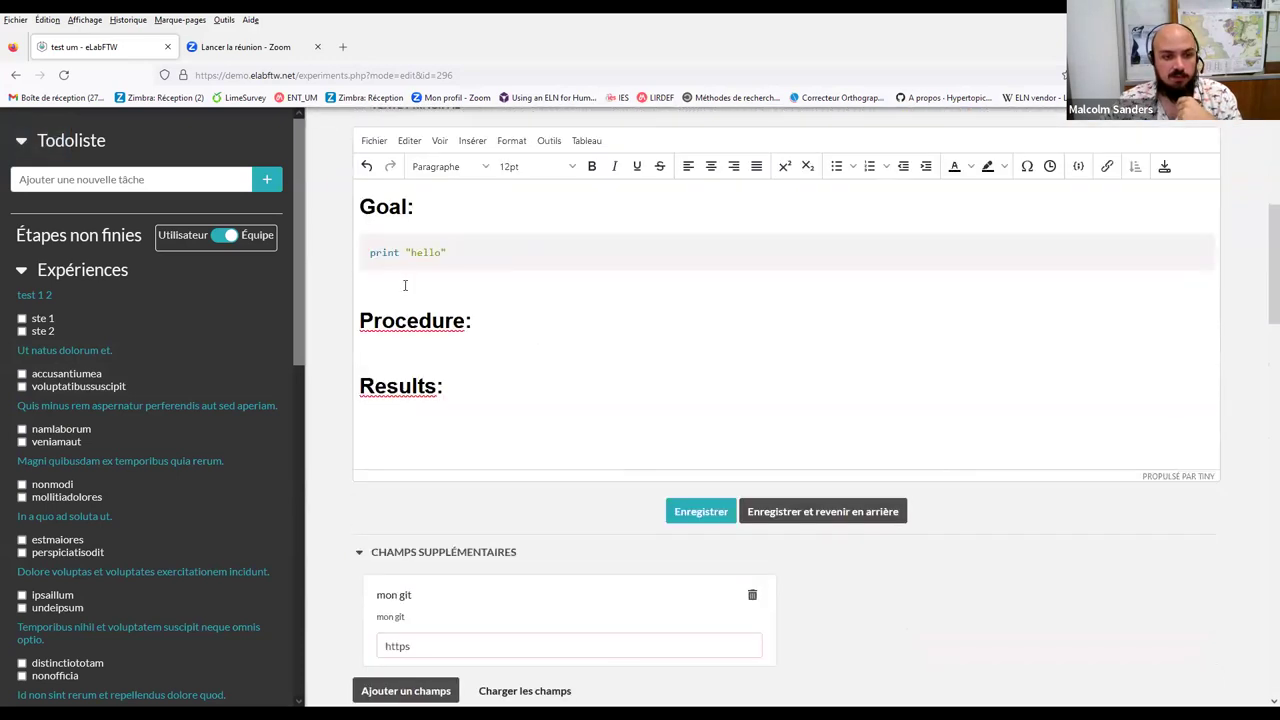
{"action": "left_click", "coordinate": [405, 285]}
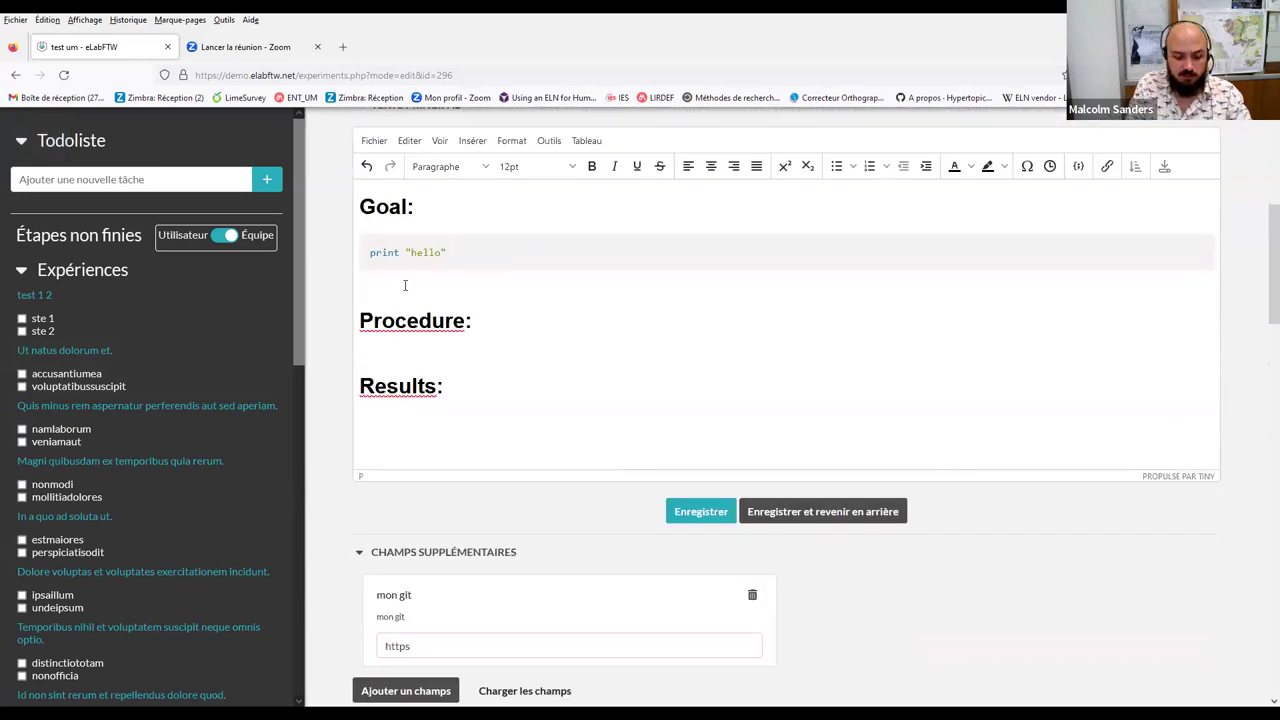
{"action": "type", "text": "#"}
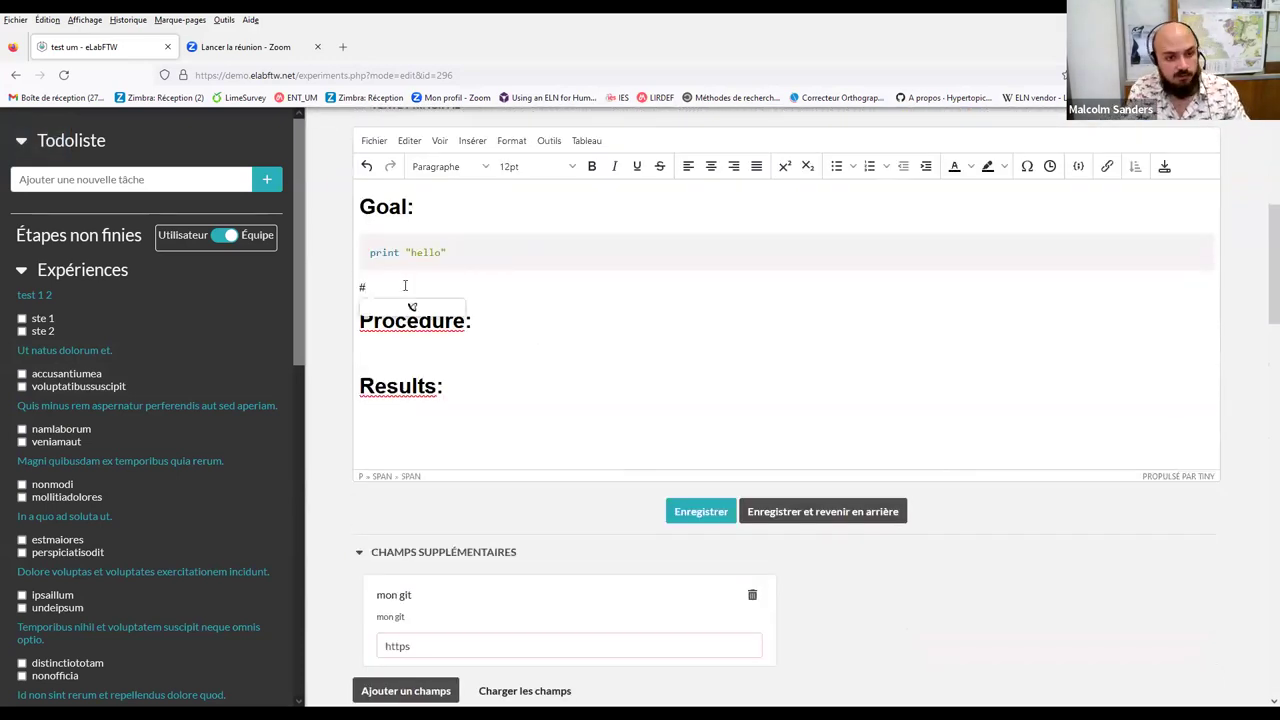
{"action": "type", "text": "sy"}
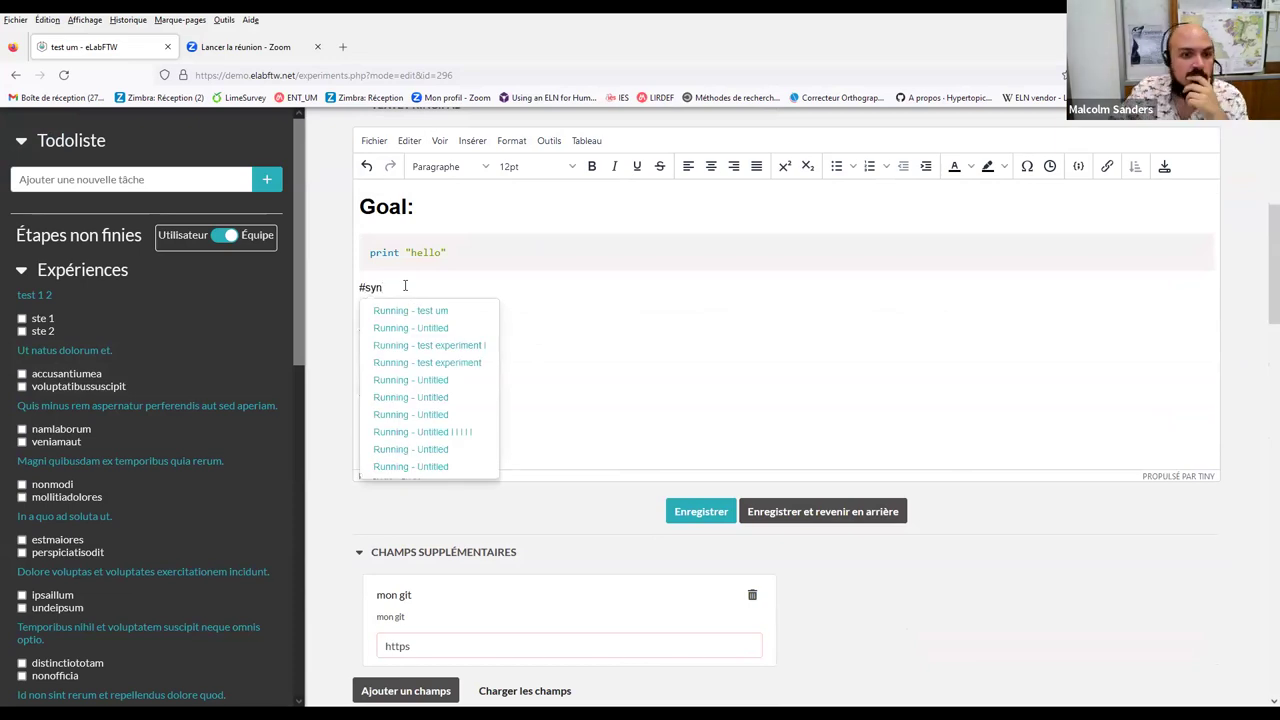
{"action": "type", "text": "nt - Synthesis of Aspirin"}
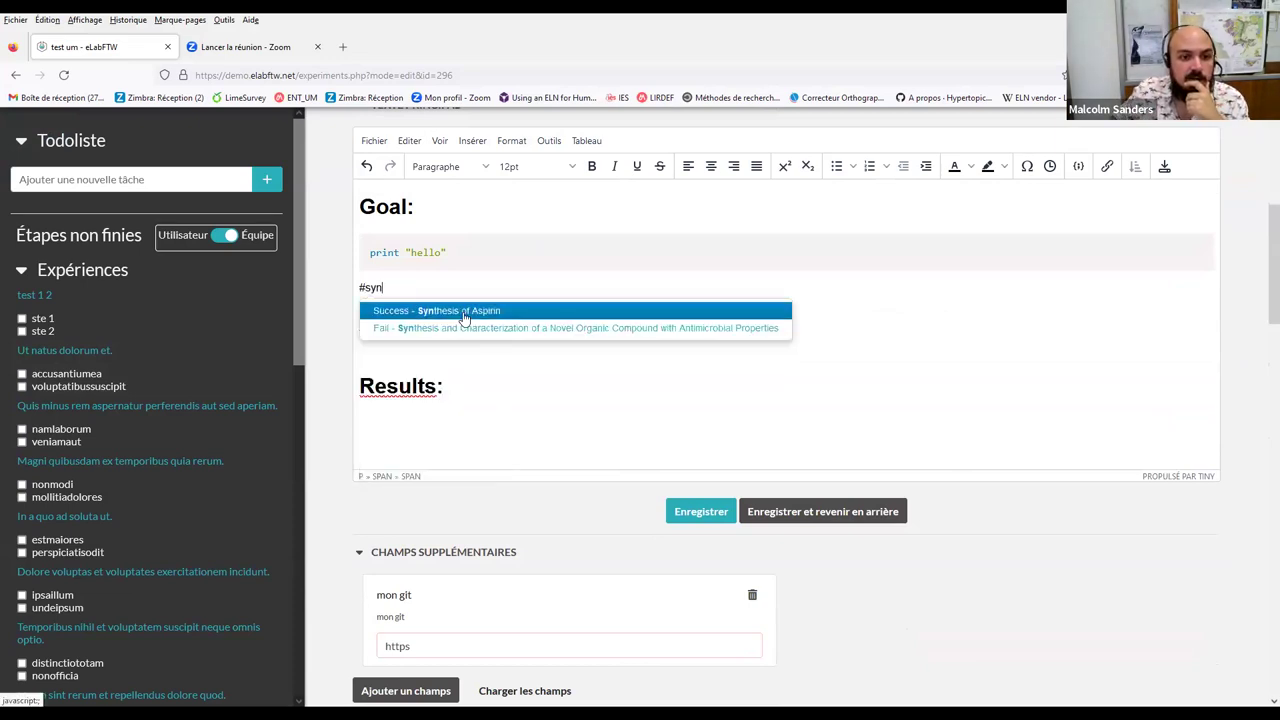
{"action": "left_click", "coordinate": [464, 311]}
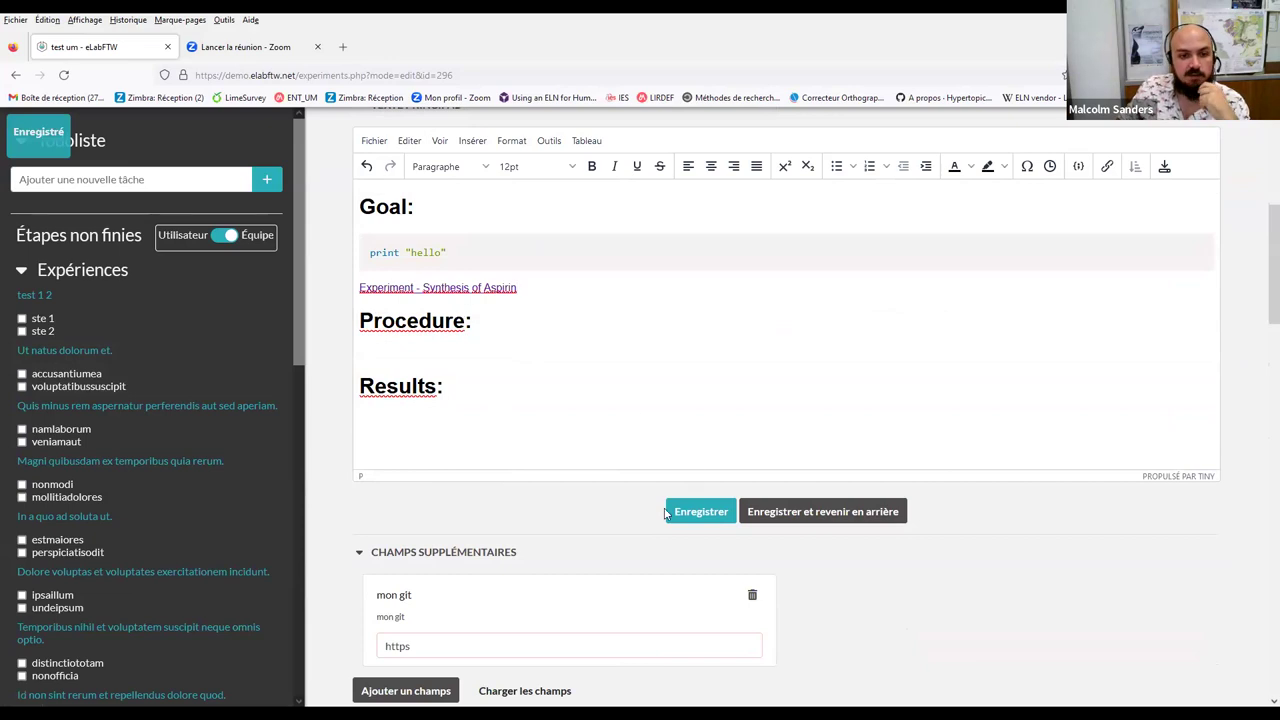
{"action": "left_click", "coordinate": [697, 514]}
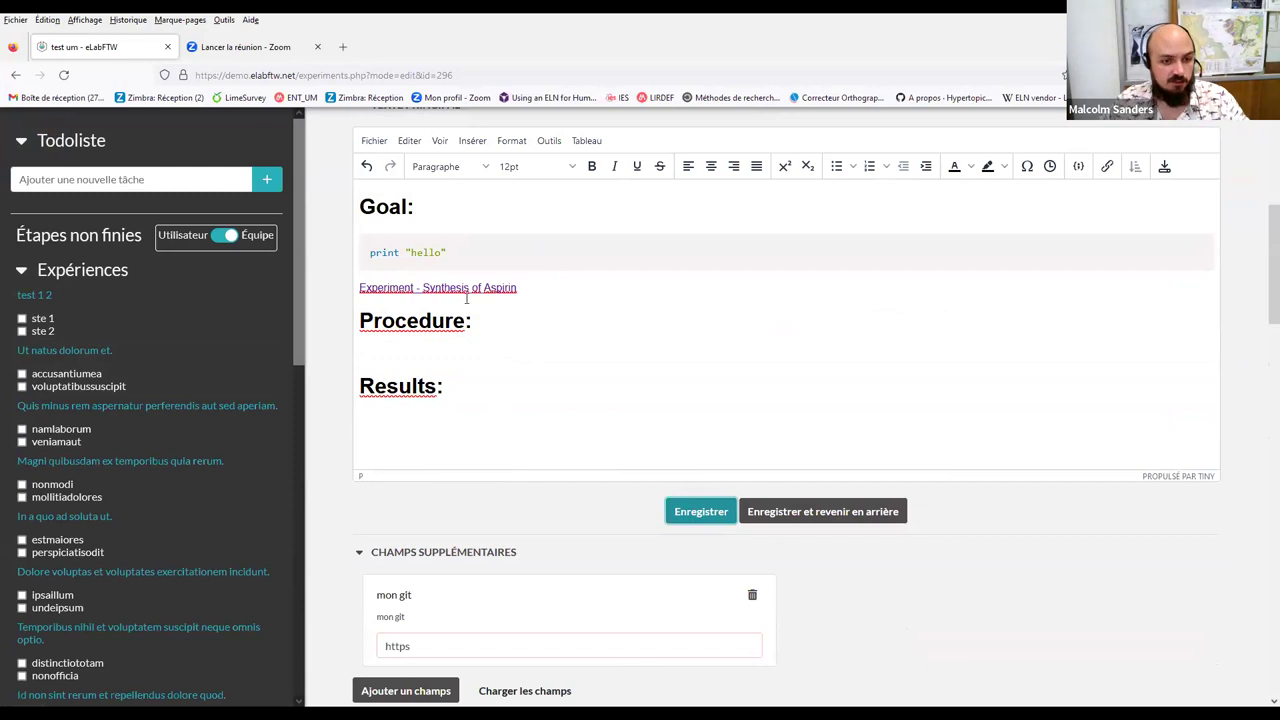
Search linked items for 'c', link 138 - [Plasmid] pACYC177, and open its entry
{"action": "scroll", "coordinate": [466, 298], "scroll_direction": "down", "scroll_amount": 5}
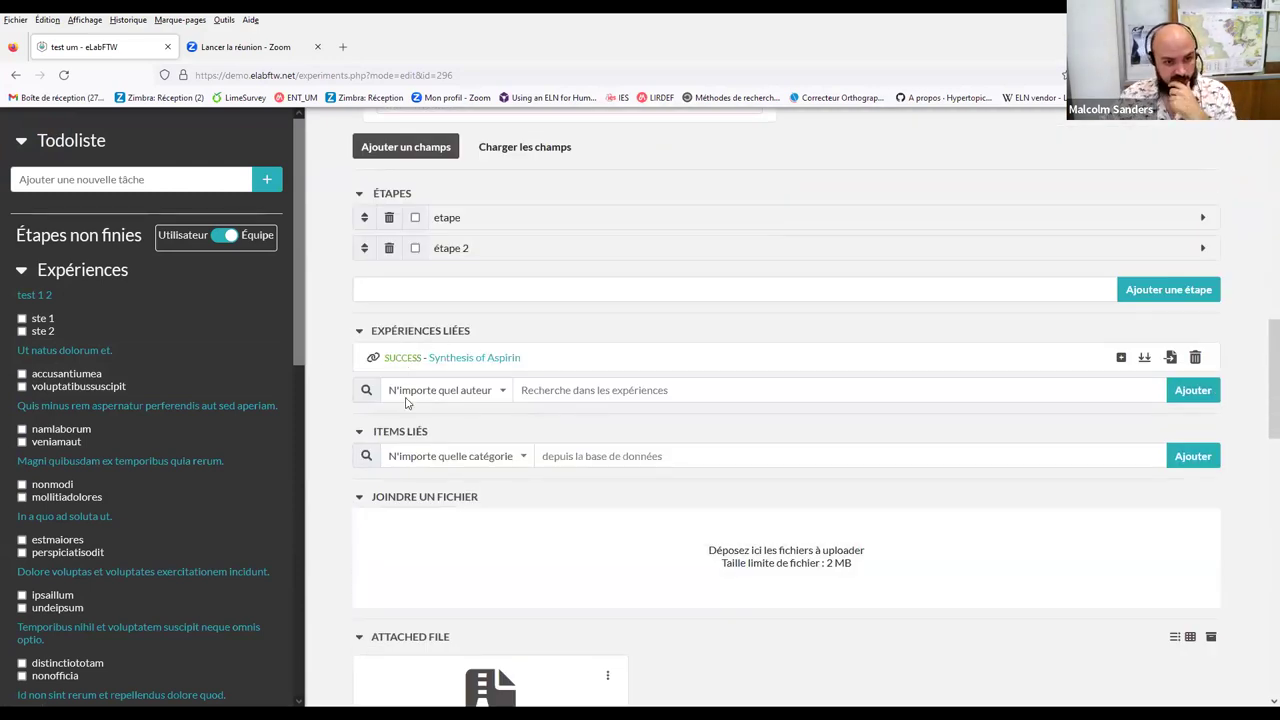
{"action": "scroll", "coordinate": [462, 185], "scroll_direction": "up", "scroll_amount": 3}
{"action": "scroll", "coordinate": [463, 205], "scroll_direction": "down", "scroll_amount": 4}
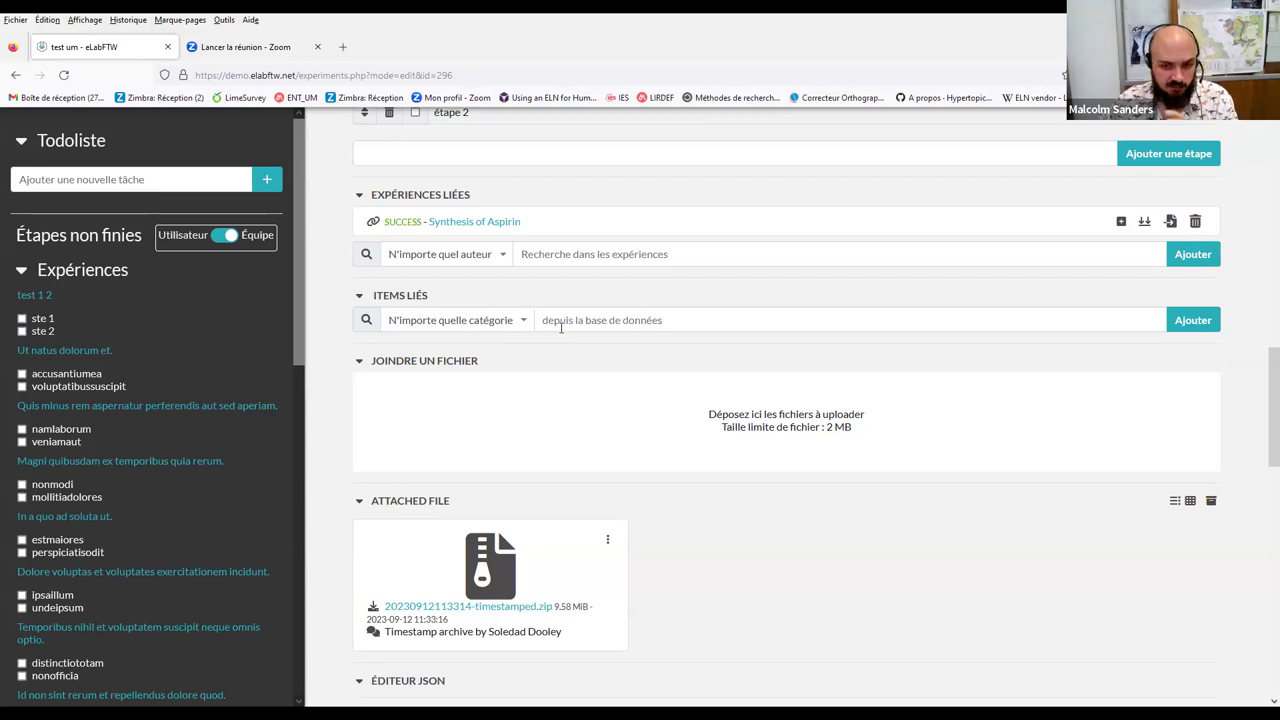
{"action": "left_click", "coordinate": [613, 321]}
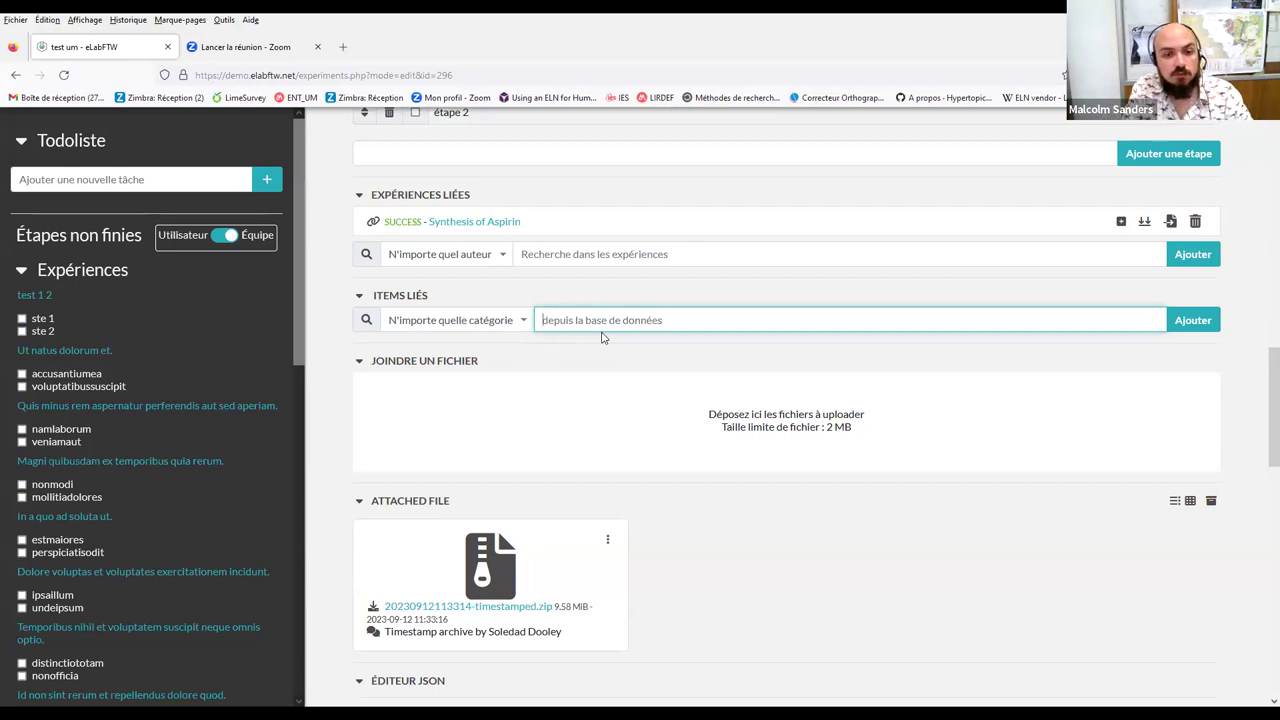
{"action": "type", "text": "cy"}
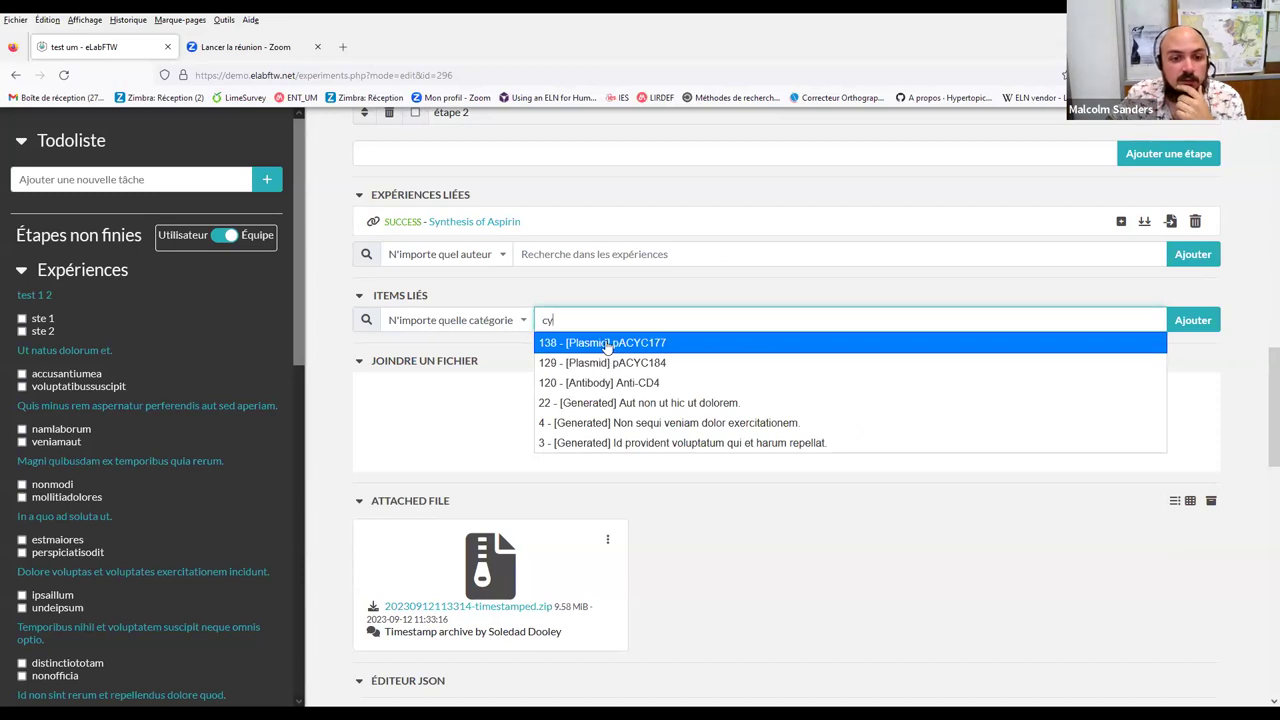
{"action": "left_click", "coordinate": [604, 343]}
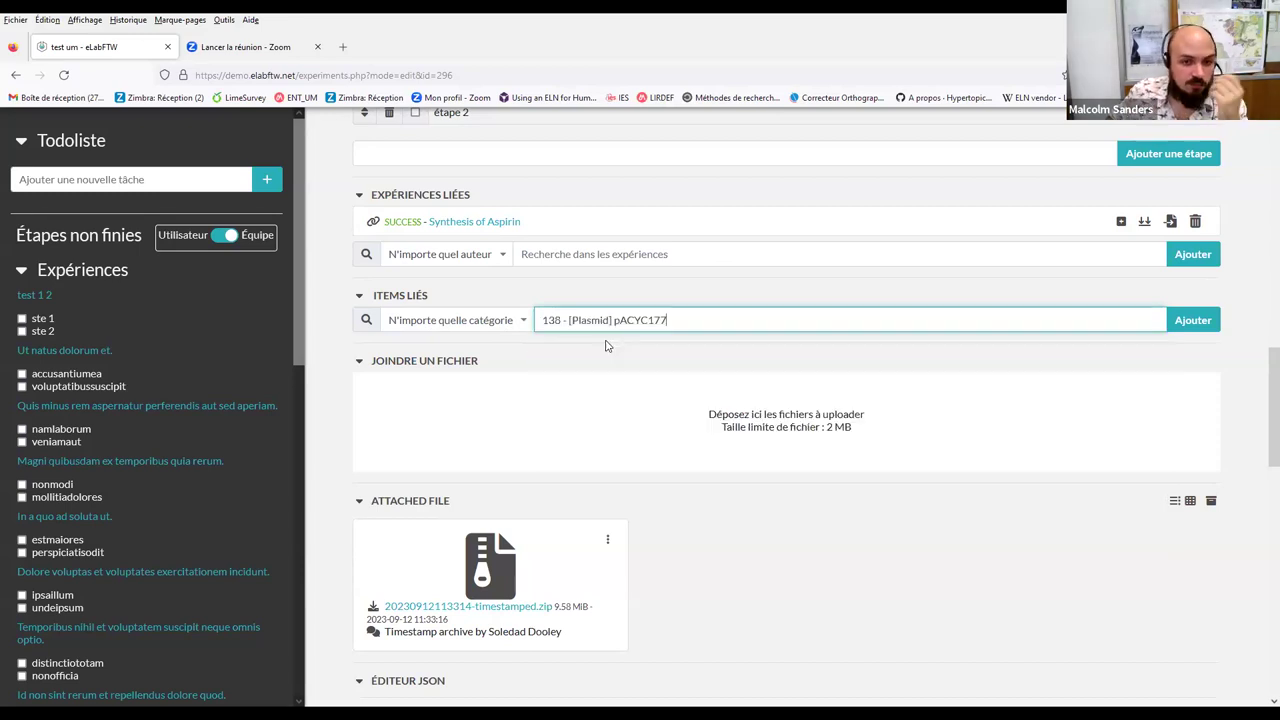
{"action": "left_click", "coordinate": [1190, 322]}
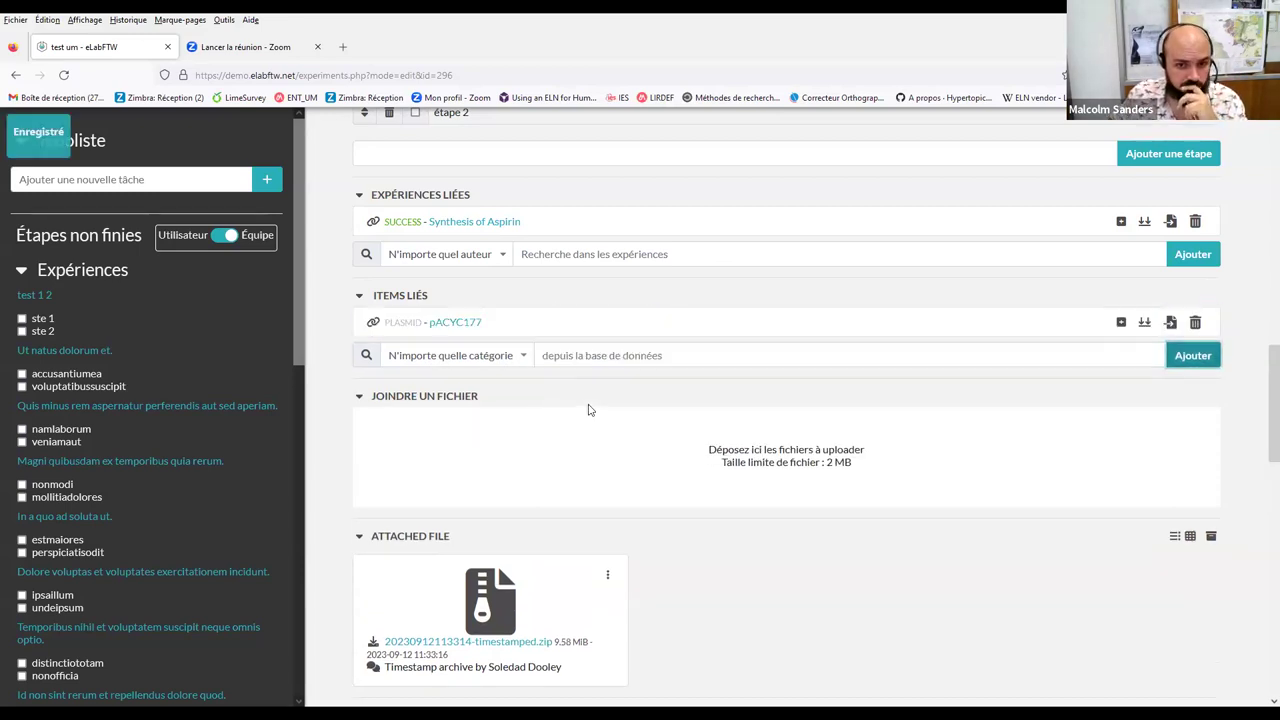
{"action": "left_click", "coordinate": [452, 323]}
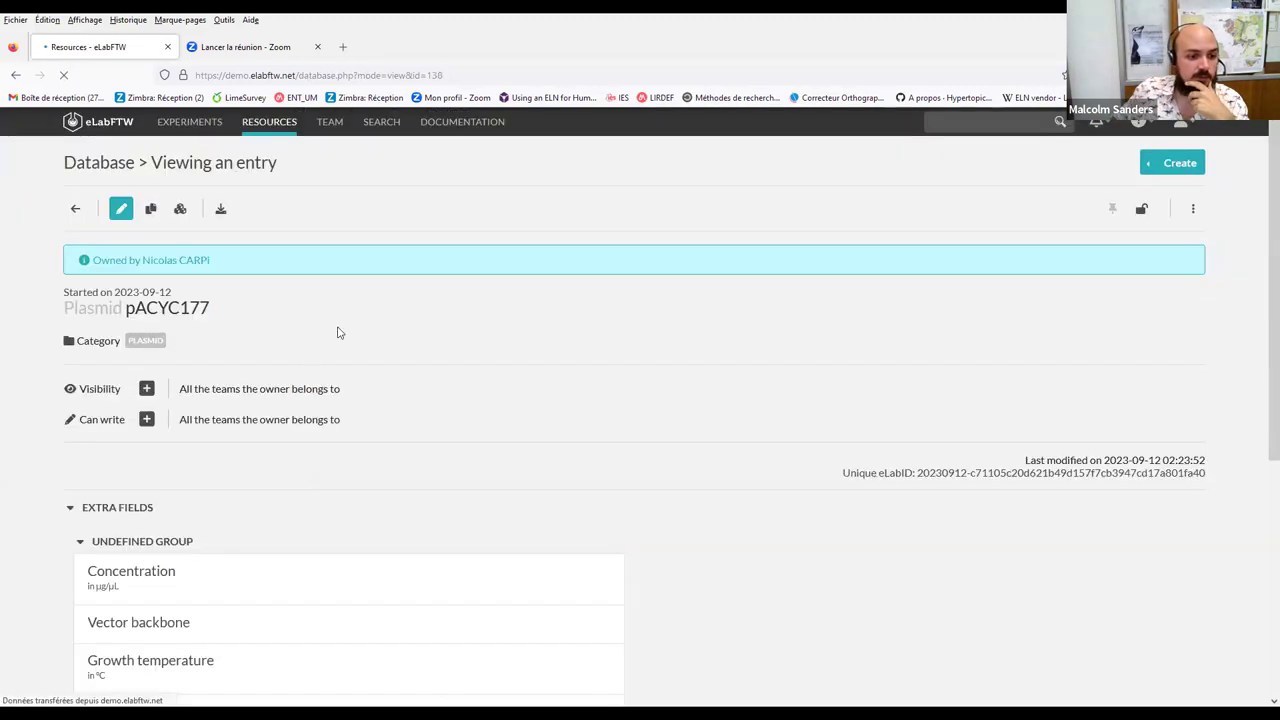
Check that pACYC177's Related experiments section lists 'test um'
{"action": "scroll", "coordinate": [337, 331], "scroll_direction": "down", "scroll_amount": 3}
{"action": "scroll", "coordinate": [112, 378], "scroll_direction": "down", "scroll_amount": 3}
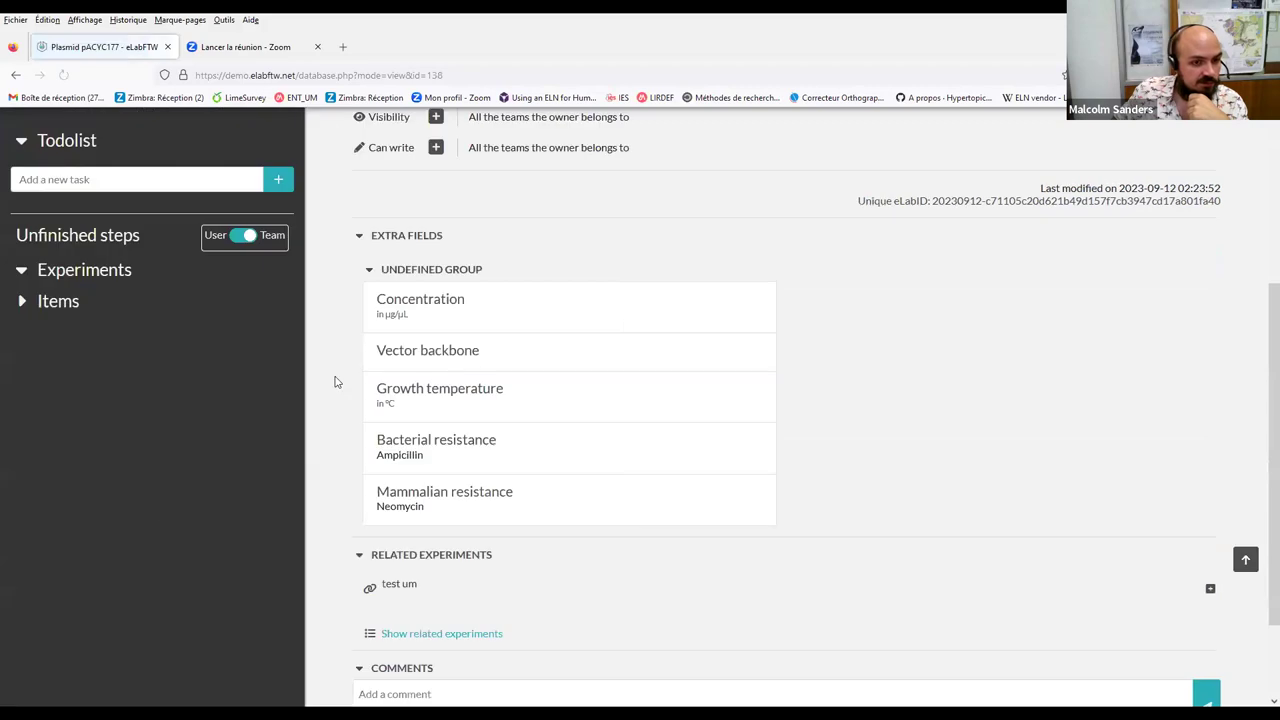
{"action": "scroll", "coordinate": [464, 448], "scroll_direction": "up", "scroll_amount": 2}
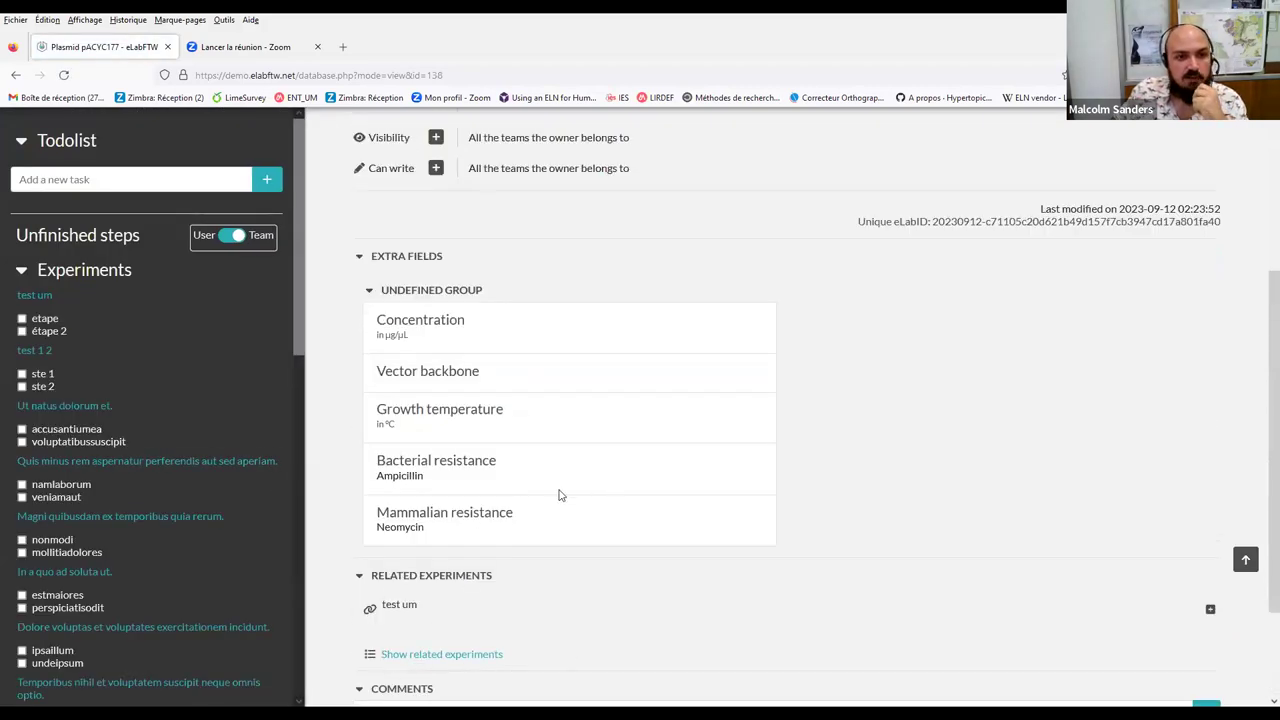
{"action": "scroll", "coordinate": [374, 368], "scroll_direction": "up", "scroll_amount": 3}
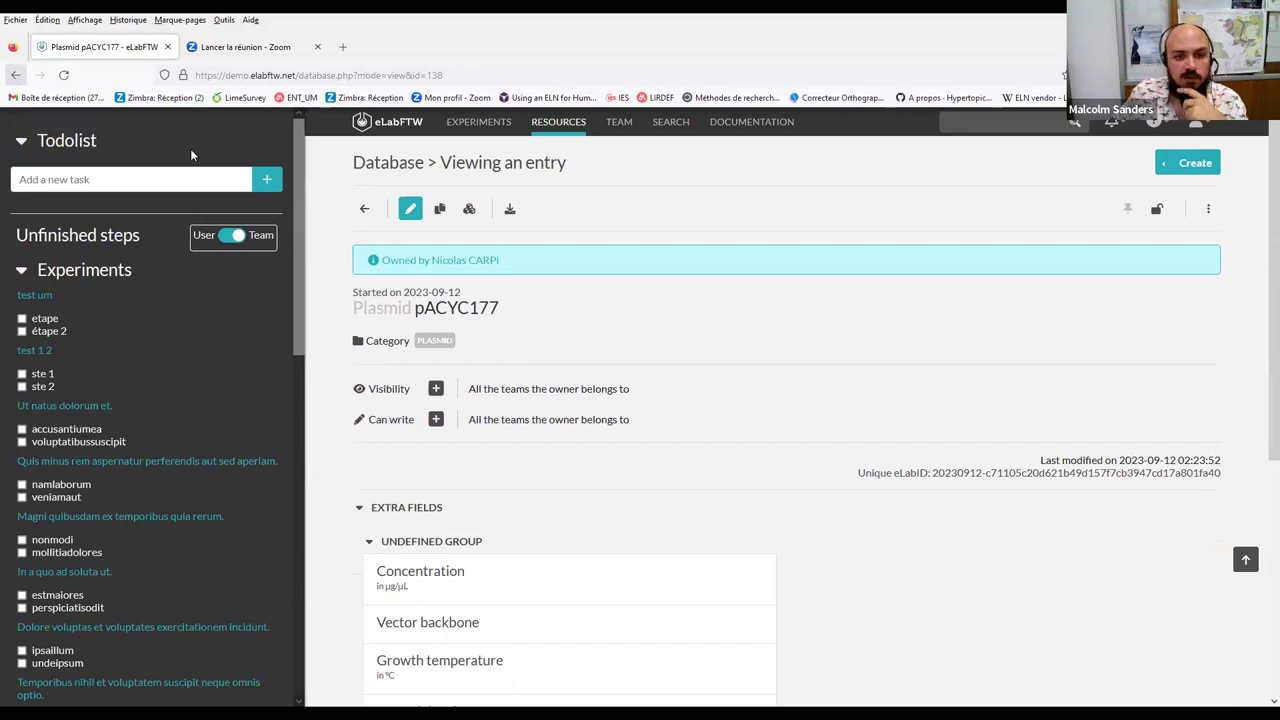
Go back to the 'test um' experiment edit page
{"action": "key", "text": "alt+Left"}
{"action": "scroll", "coordinate": [485, 463], "scroll_direction": "up", "scroll_amount": 8}
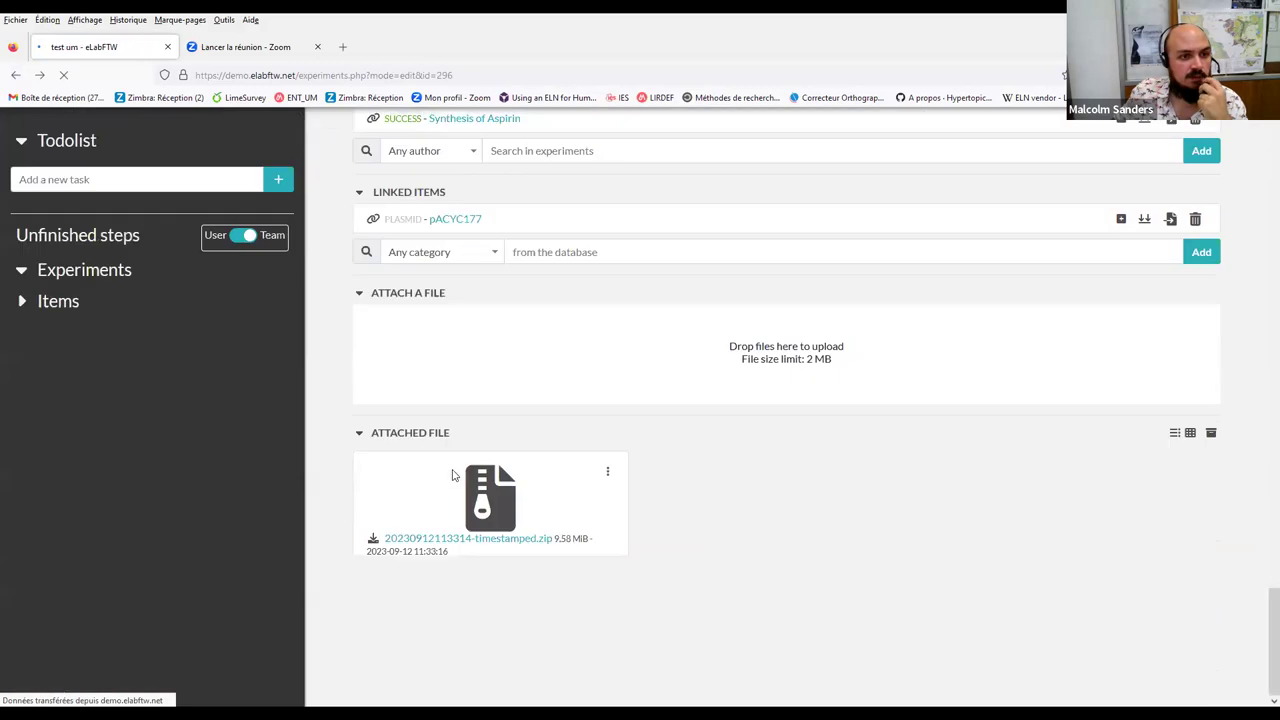
{"action": "scroll", "coordinate": [451, 474], "scroll_direction": "up", "scroll_amount": 5}
{"action": "scroll", "coordinate": [385, 418], "scroll_direction": "up", "scroll_amount": 5}
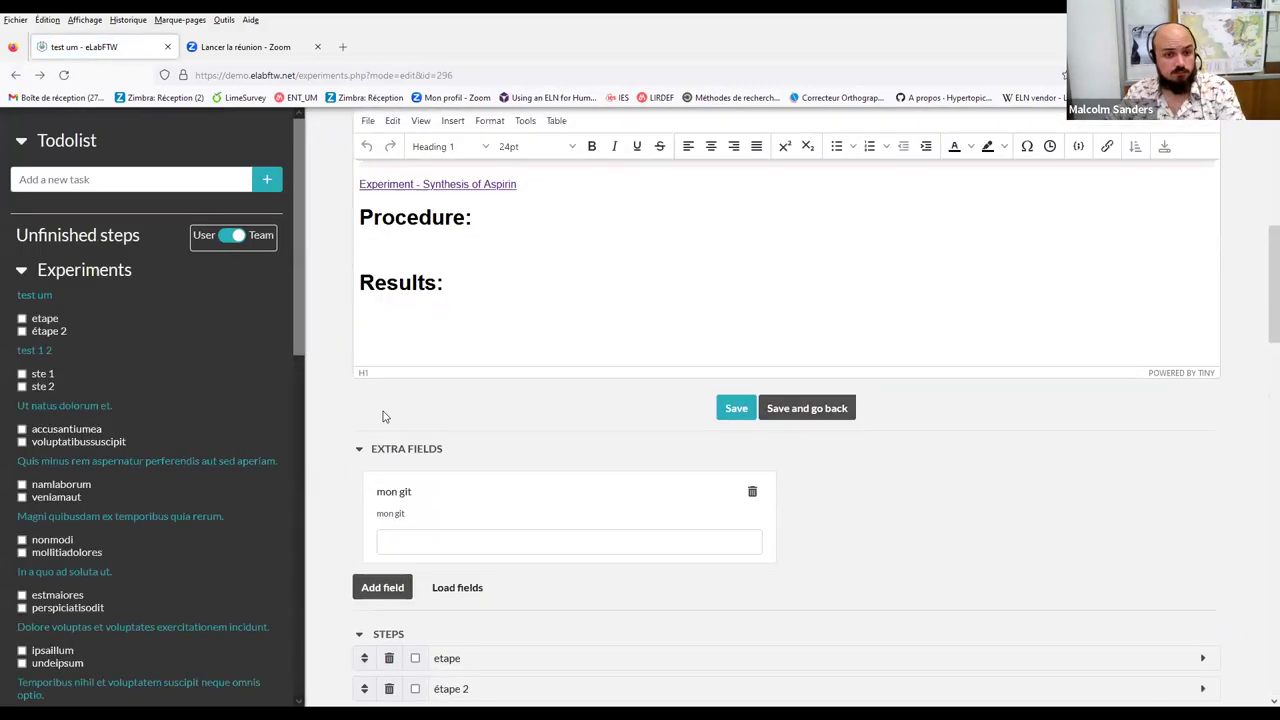
Upload 9002806.cif, the gel image, sequence(1).fasta and sequence.gb from the doc test folder to 'test um'
{"action": "scroll", "coordinate": [383, 416], "scroll_direction": "down", "scroll_amount": 4}
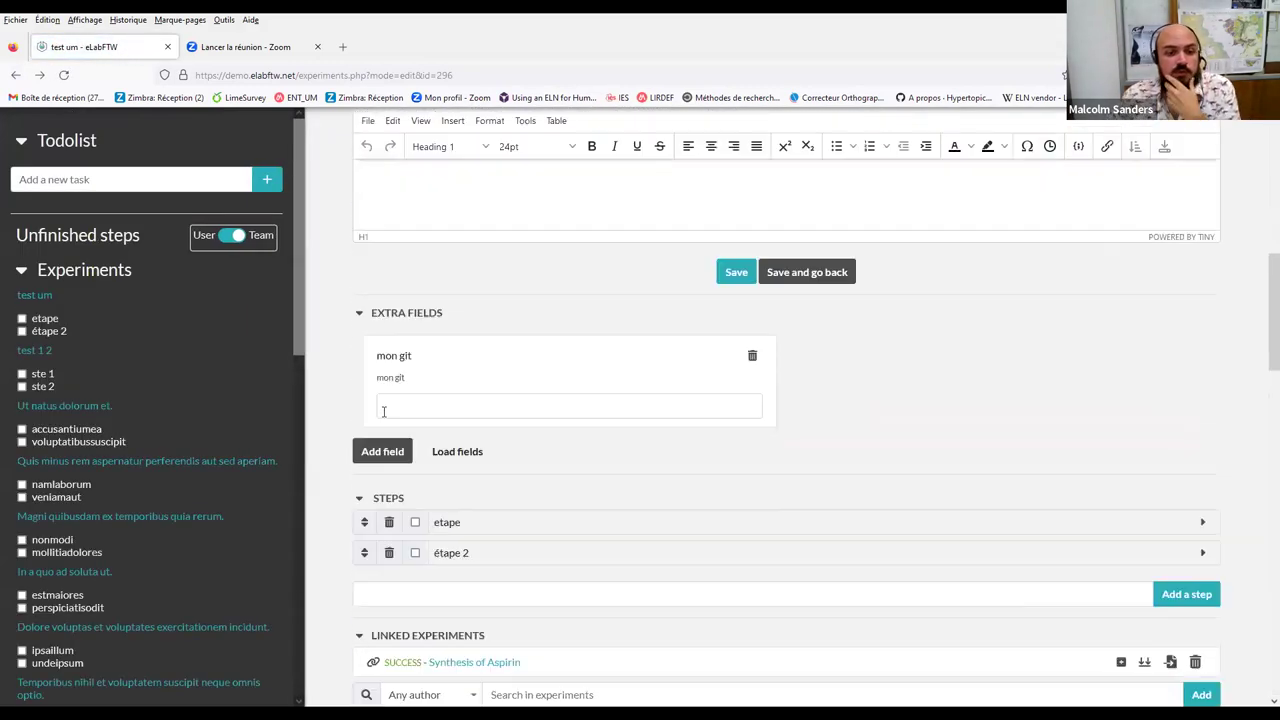
{"action": "scroll", "coordinate": [522, 524], "scroll_direction": "down", "scroll_amount": 5}
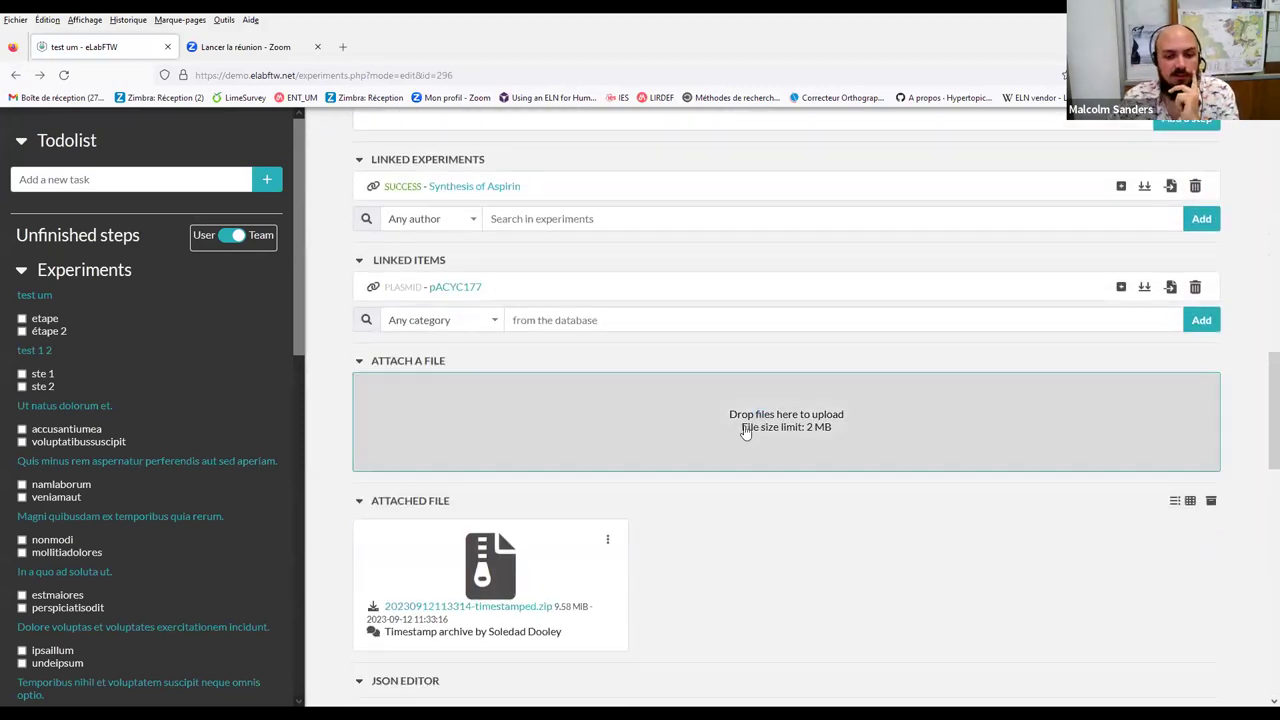
{"action": "left_click", "coordinate": [770, 412]}
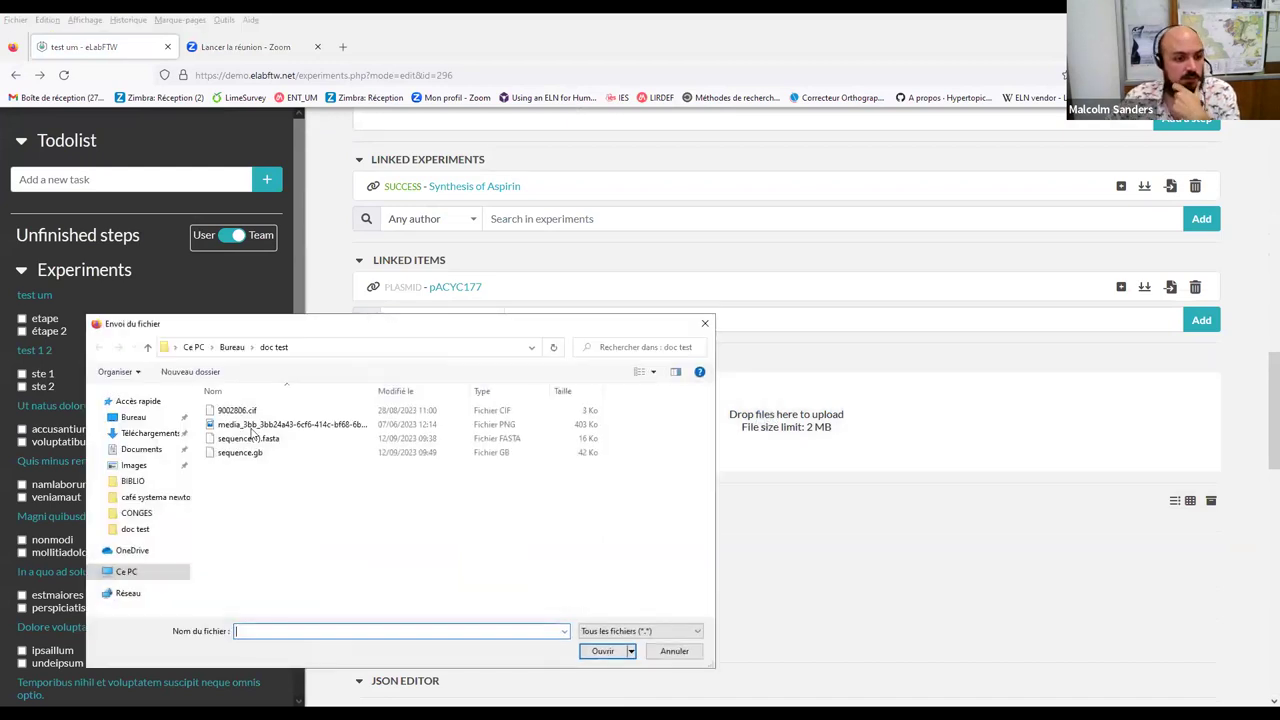
{"action": "left_click", "coordinate": [240, 411]}
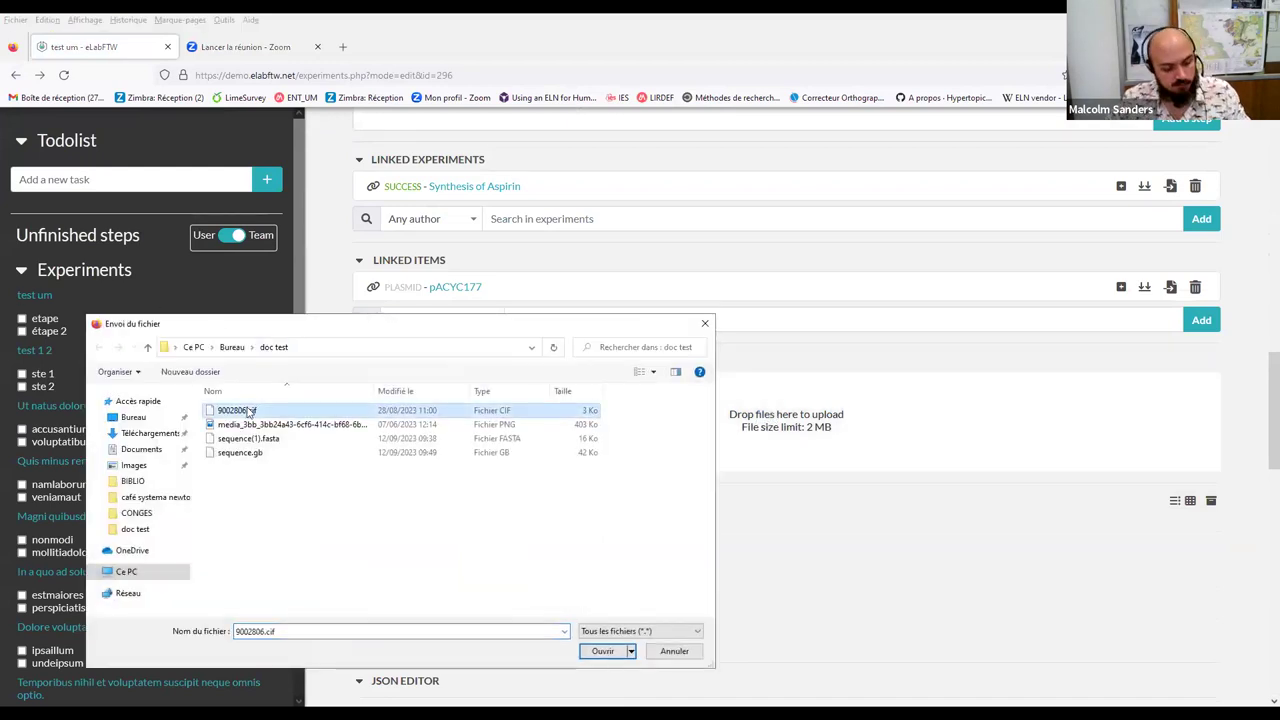
{"action": "left_click", "coordinate": [250, 453], "text": "shift"}
{"action": "left_click", "coordinate": [600, 651]}
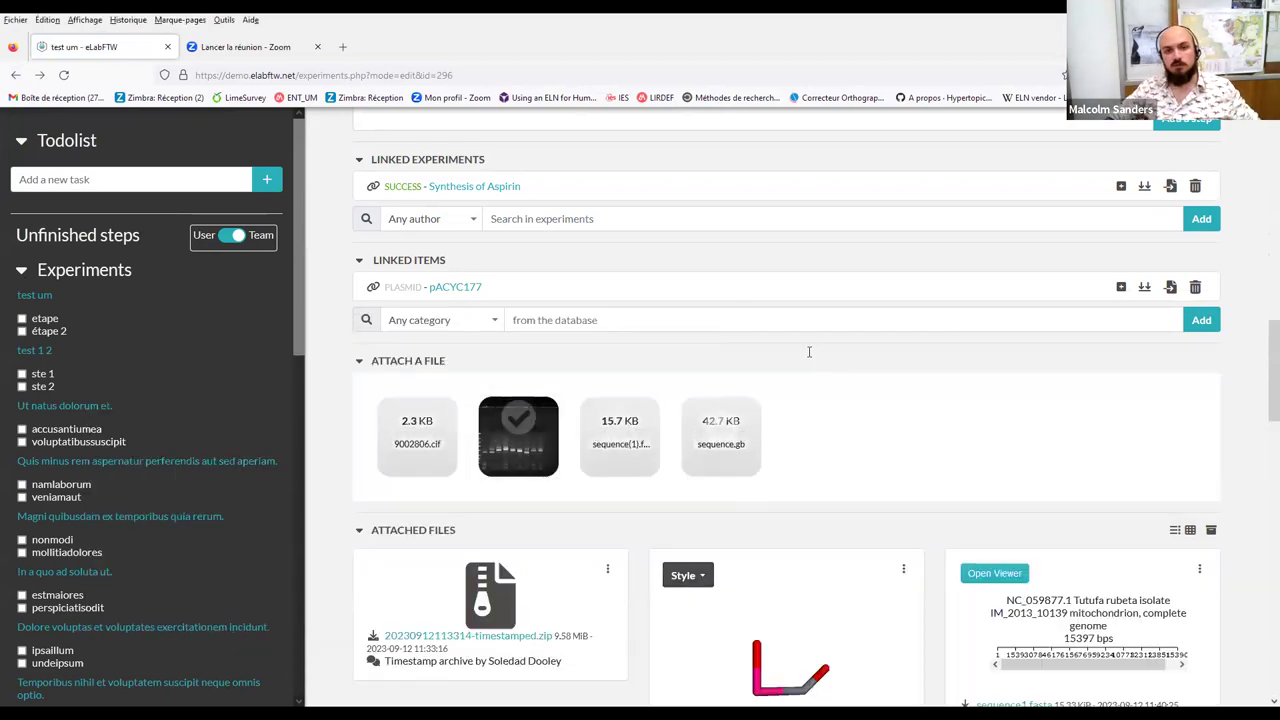
{"action": "scroll", "coordinate": [726, 376], "scroll_direction": "down", "scroll_amount": 2}
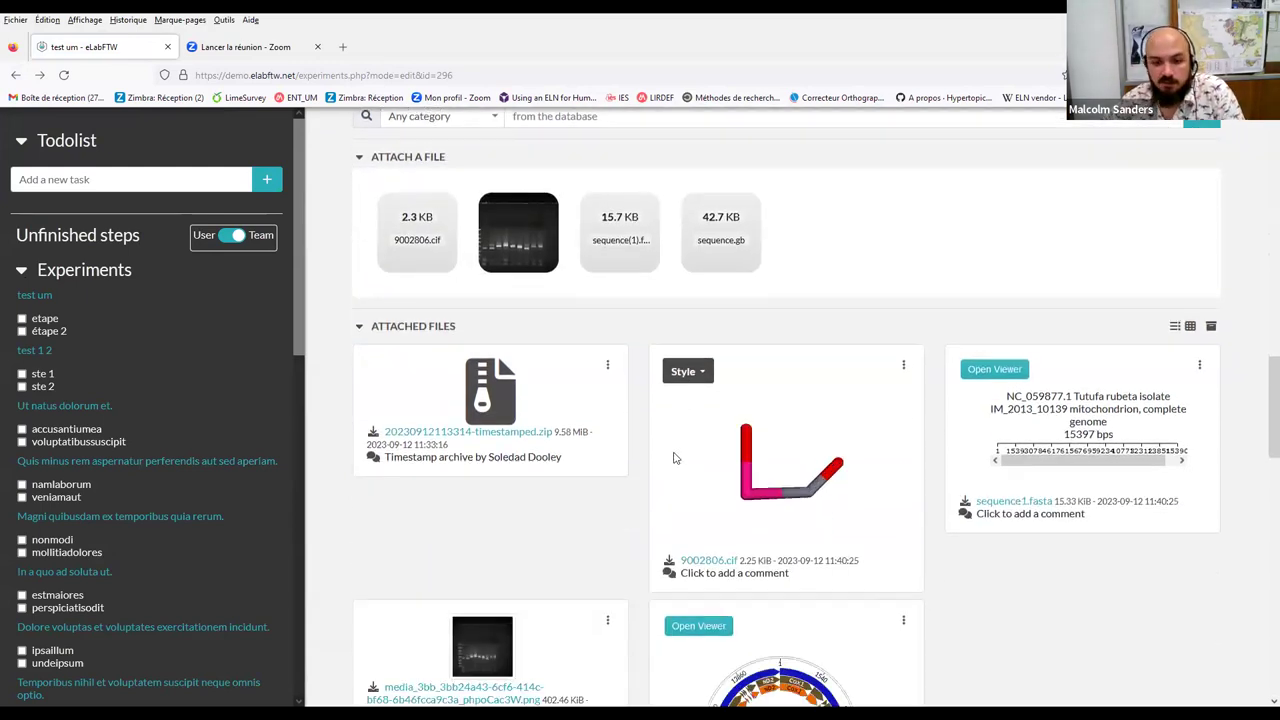
{"action": "scroll", "coordinate": [729, 469], "scroll_direction": "down", "scroll_amount": 1}
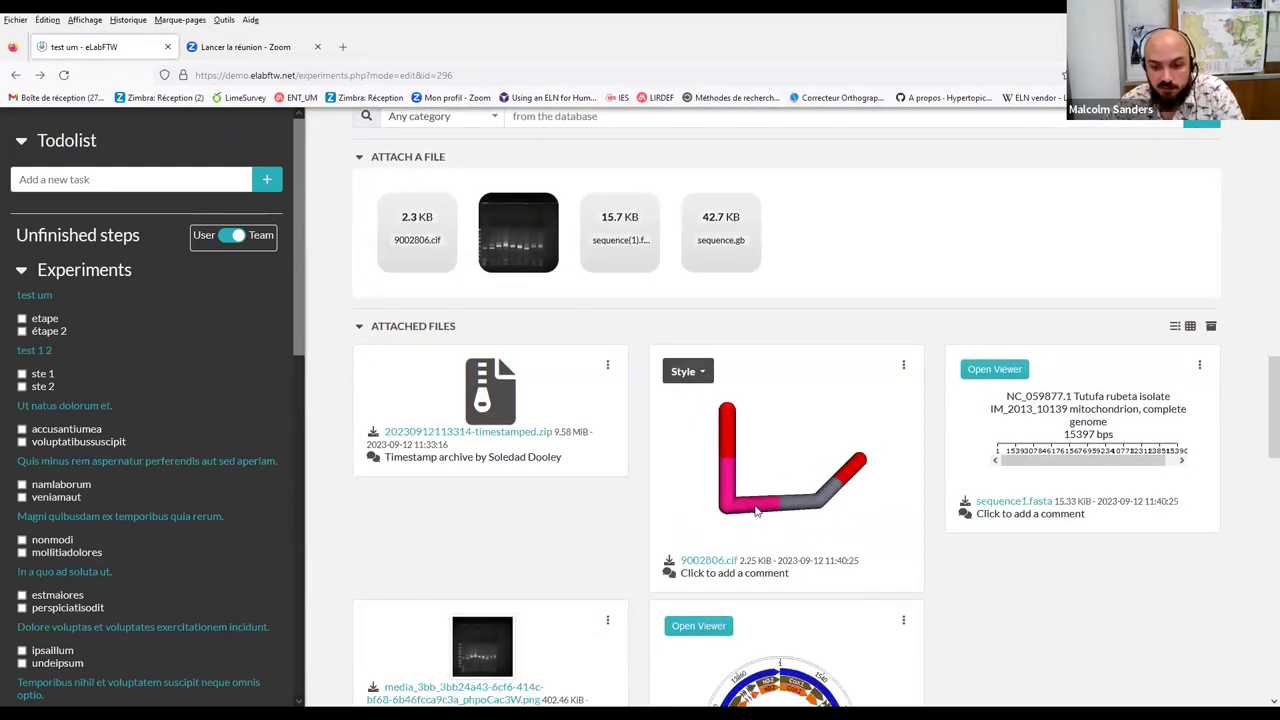
{"action": "left_click_drag", "start_coordinate": [838, 453], "coordinate": [857, 443]}
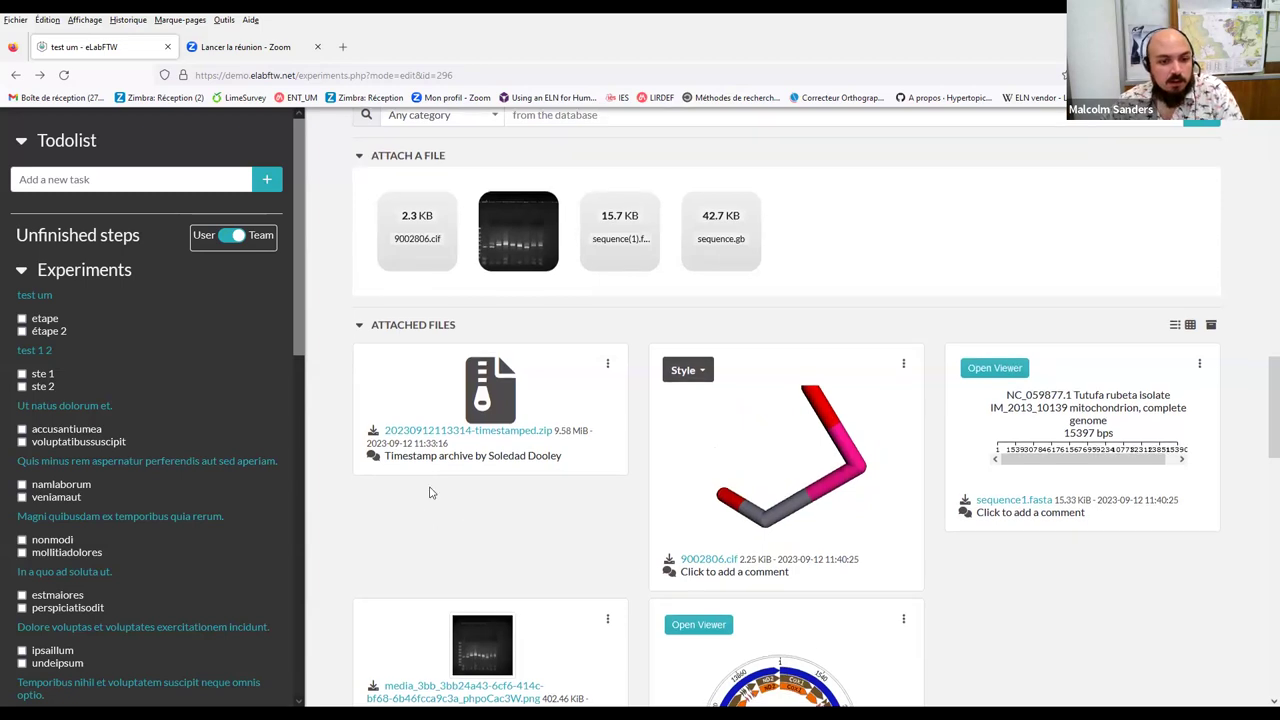
{"action": "scroll", "coordinate": [440, 525], "scroll_direction": "down", "scroll_amount": 1}
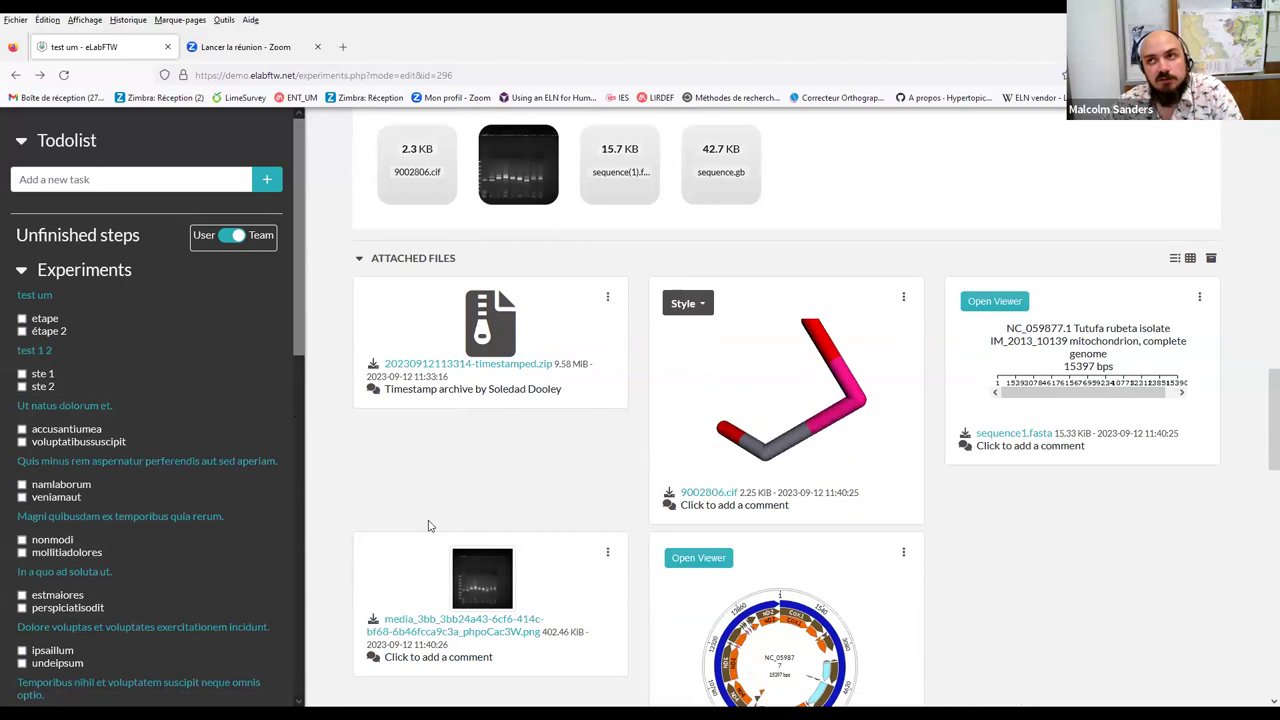
{"action": "scroll", "coordinate": [443, 523], "scroll_direction": "up", "scroll_amount": 7}
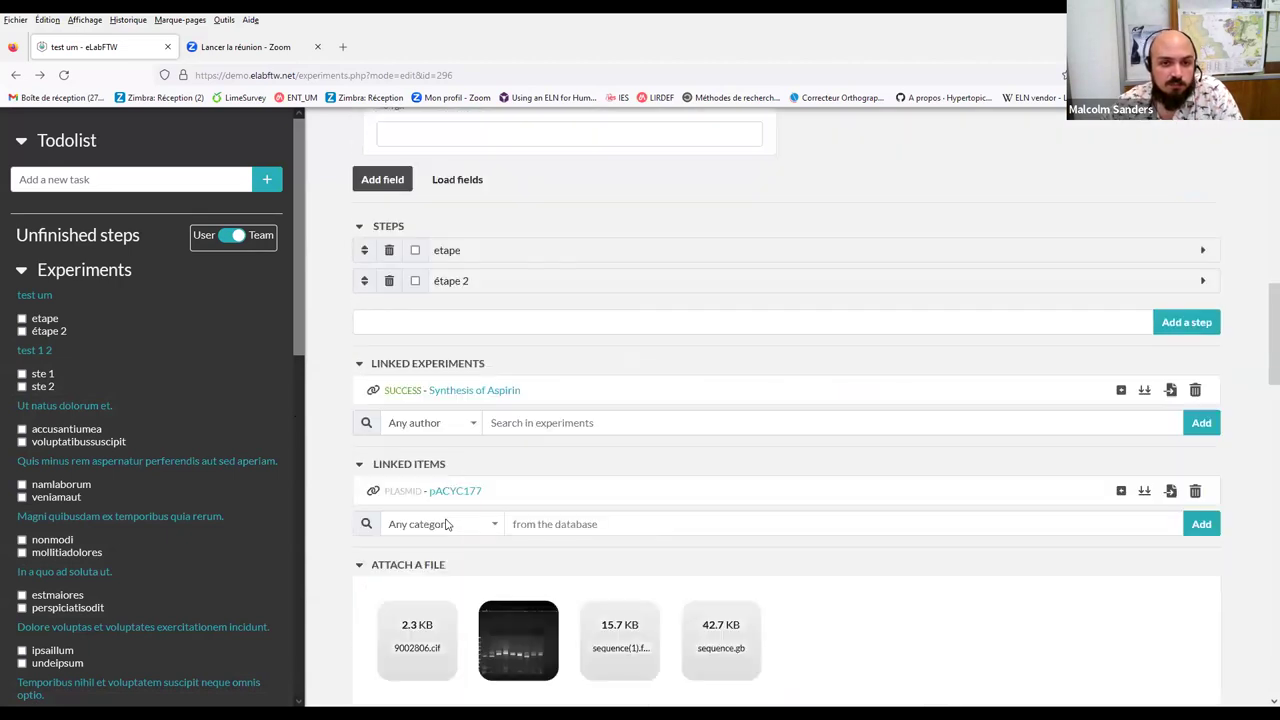
{"action": "scroll", "coordinate": [405, 540], "scroll_direction": "up", "scroll_amount": 3}
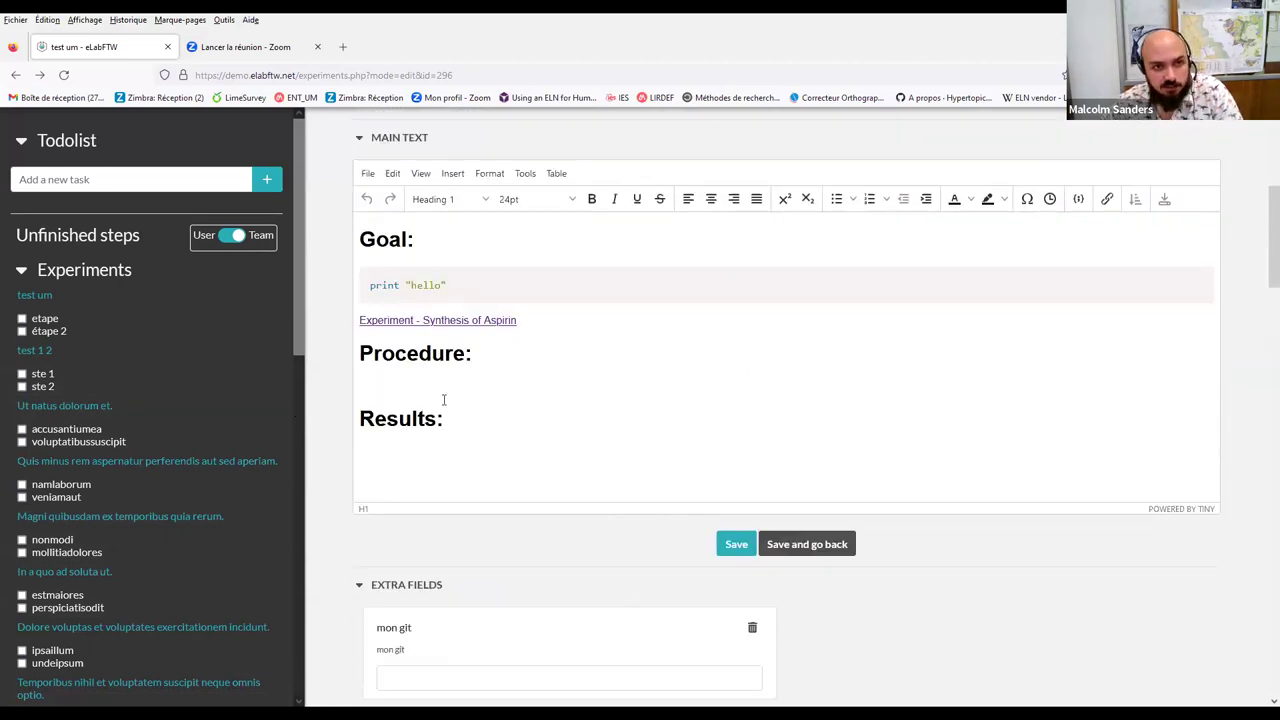
{"action": "scroll", "coordinate": [521, 463], "scroll_direction": "down", "scroll_amount": 6}
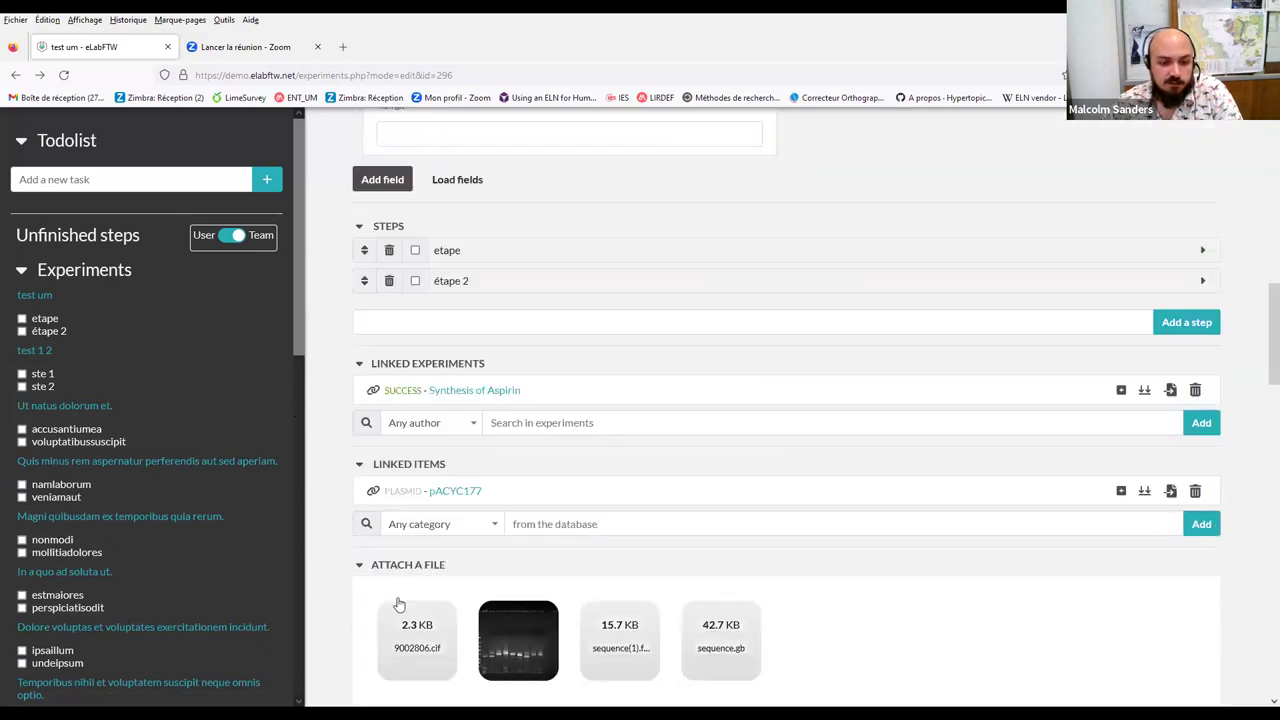
{"action": "scroll", "coordinate": [443, 621], "scroll_direction": "down", "scroll_amount": 3}
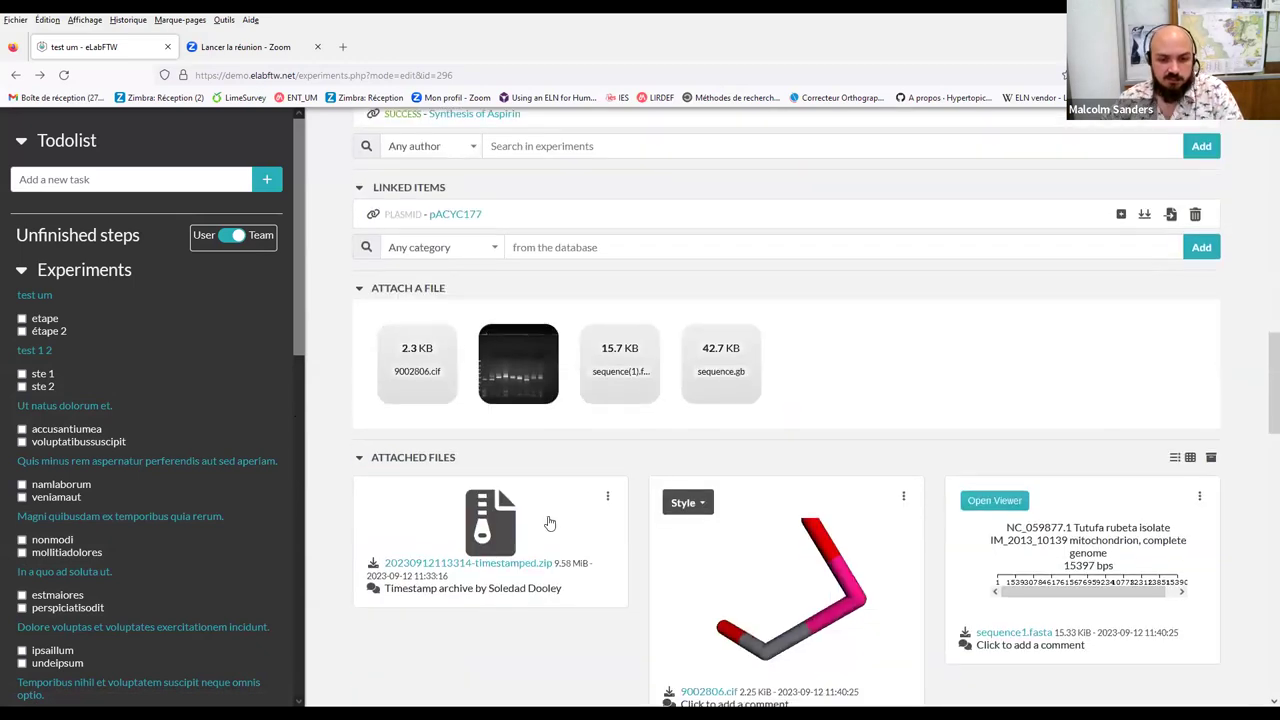
{"action": "scroll", "coordinate": [549, 523], "scroll_direction": "down", "scroll_amount": 3}
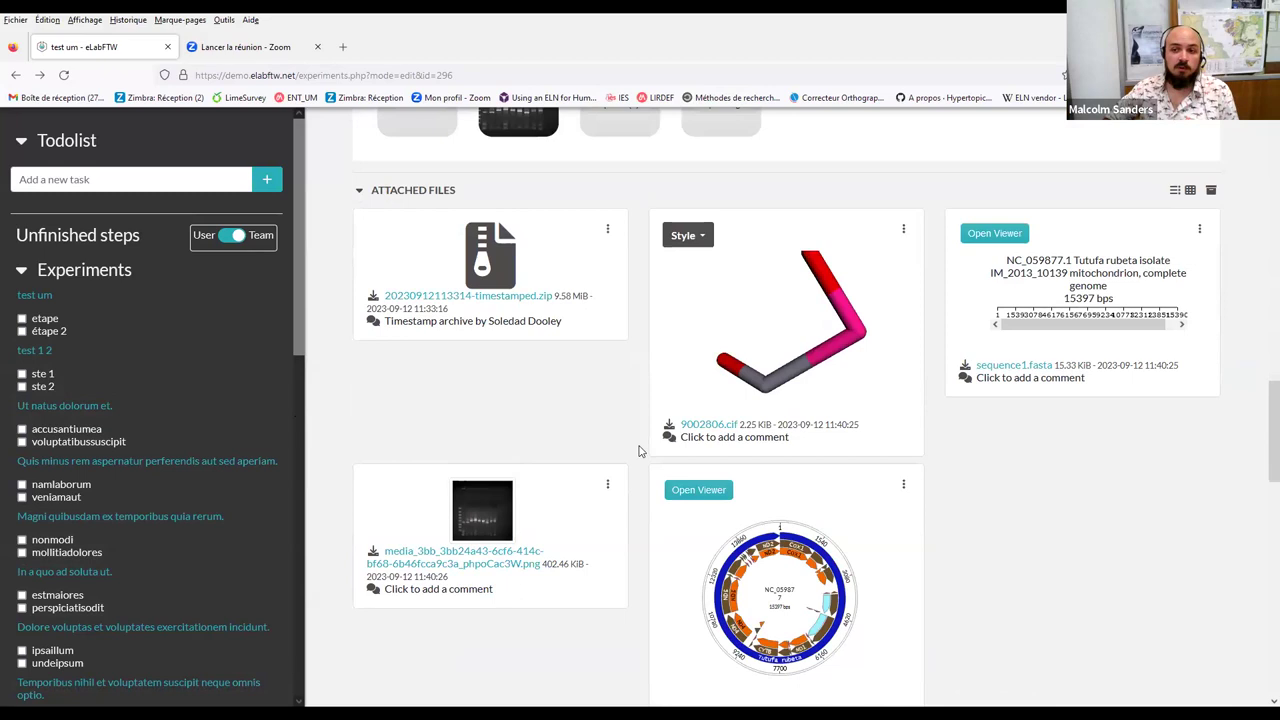
{"action": "left_click", "coordinate": [698, 491]}
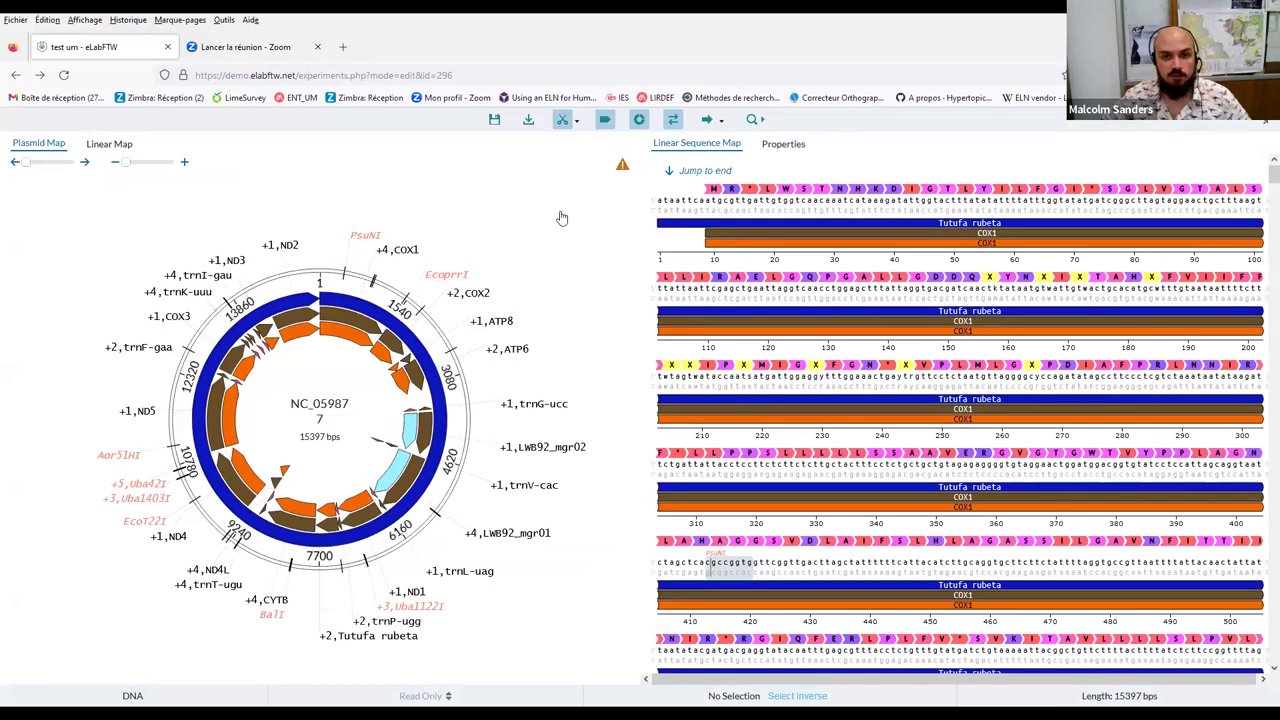
{"action": "left_click", "coordinate": [15, 75]}
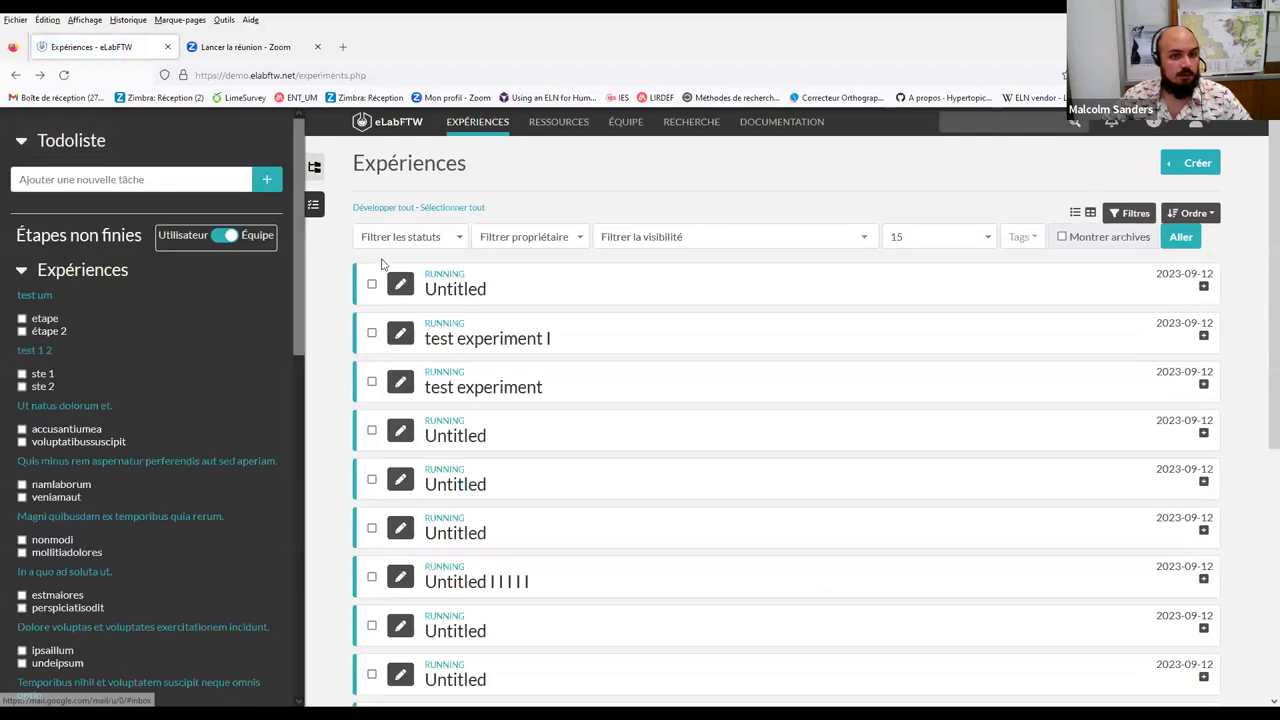
{"action": "left_click", "coordinate": [40, 75]}
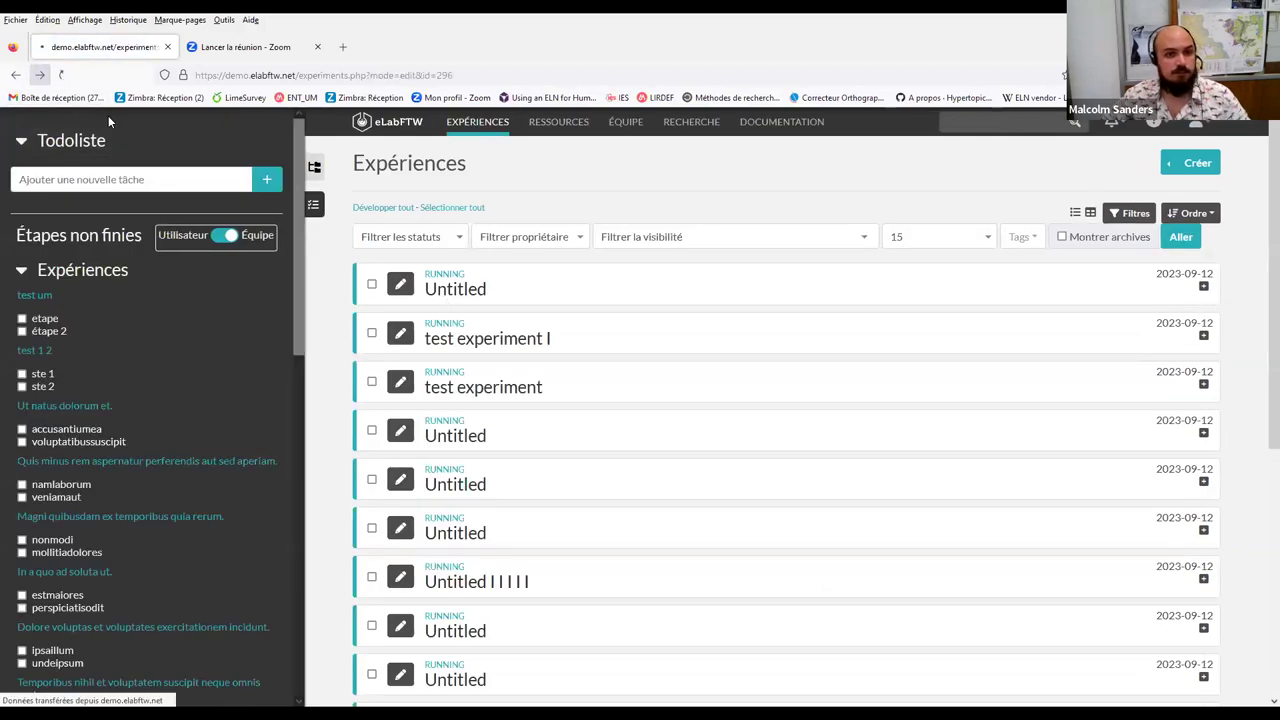
{"action": "scroll", "coordinate": [1080, 280], "scroll_direction": "up", "scroll_amount": 10}
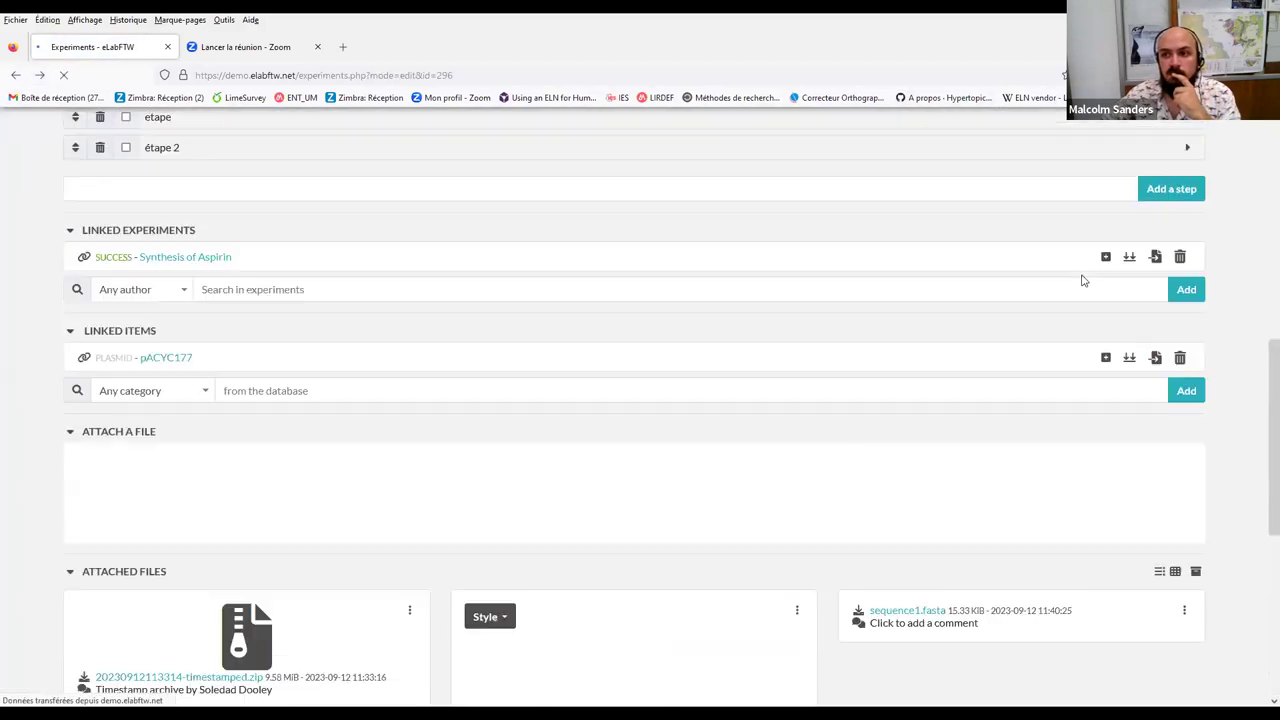
{"action": "scroll", "coordinate": [831, 329], "scroll_direction": "up", "scroll_amount": 3}
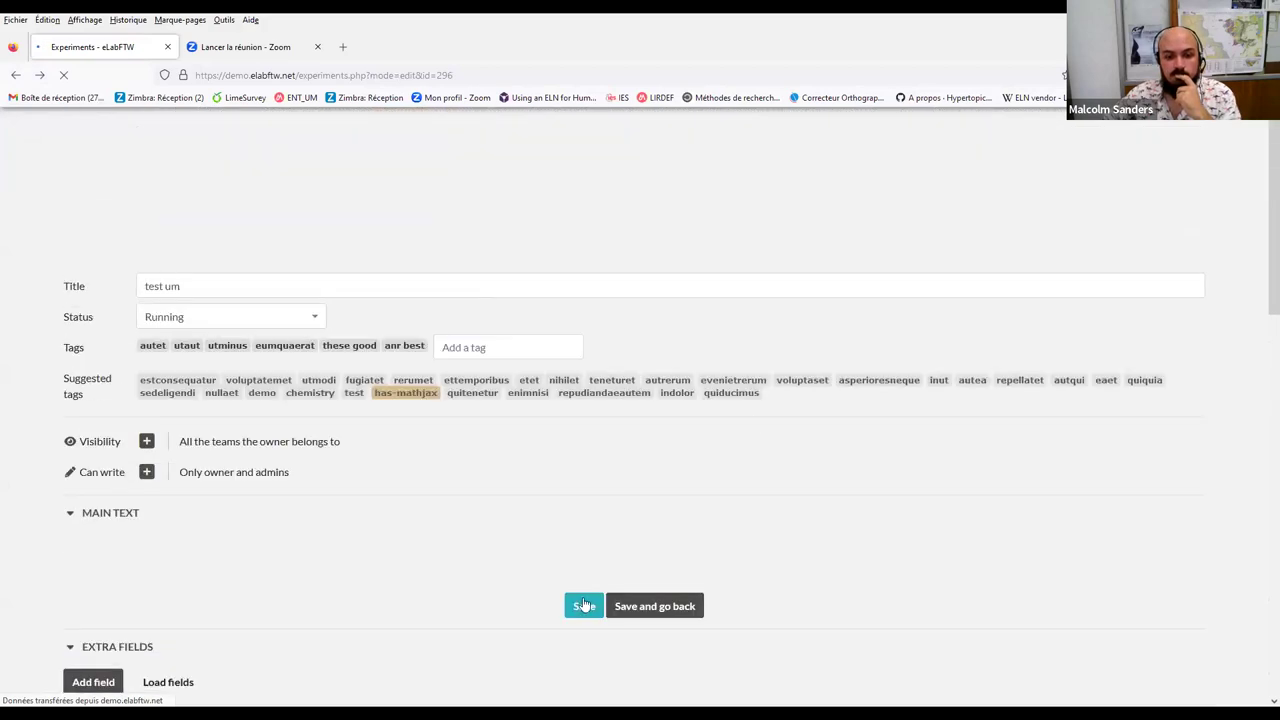
{"action": "scroll", "coordinate": [951, 397], "scroll_direction": "down", "scroll_amount": 10}
{"action": "scroll", "coordinate": [951, 397], "scroll_direction": "up", "scroll_amount": 9}
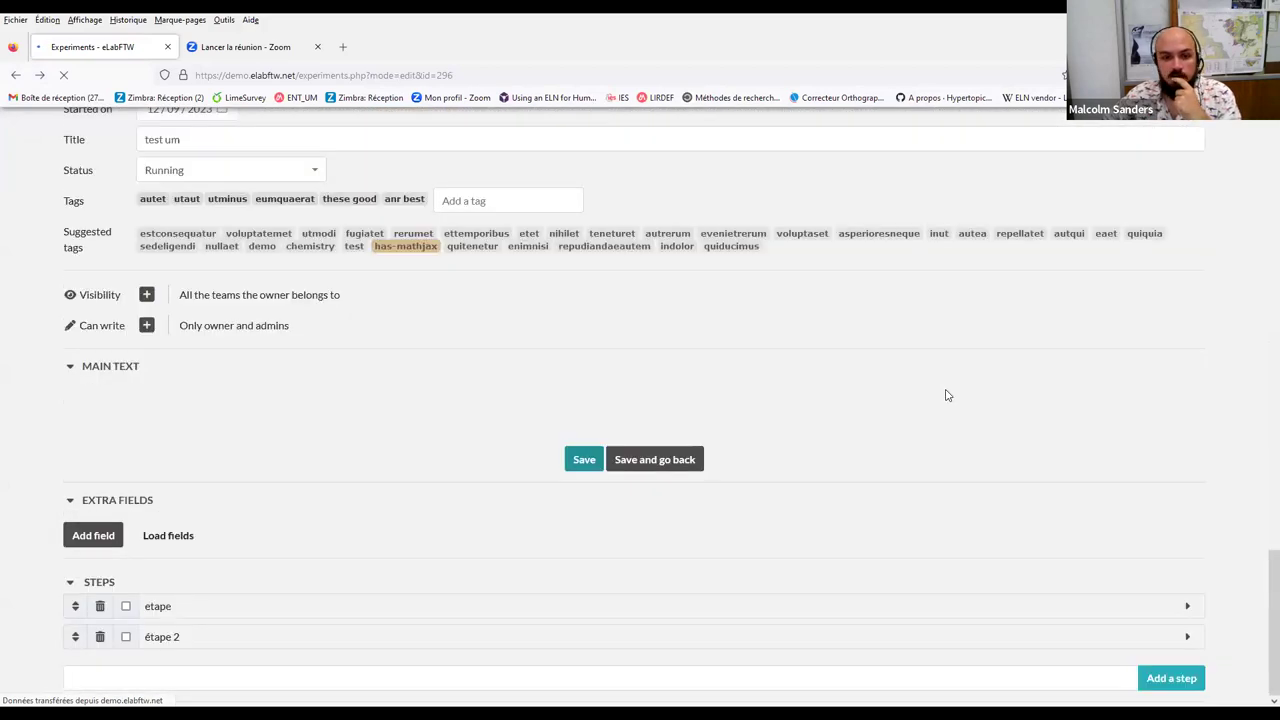
{"action": "scroll", "coordinate": [943, 391], "scroll_direction": "down", "scroll_amount": 11}
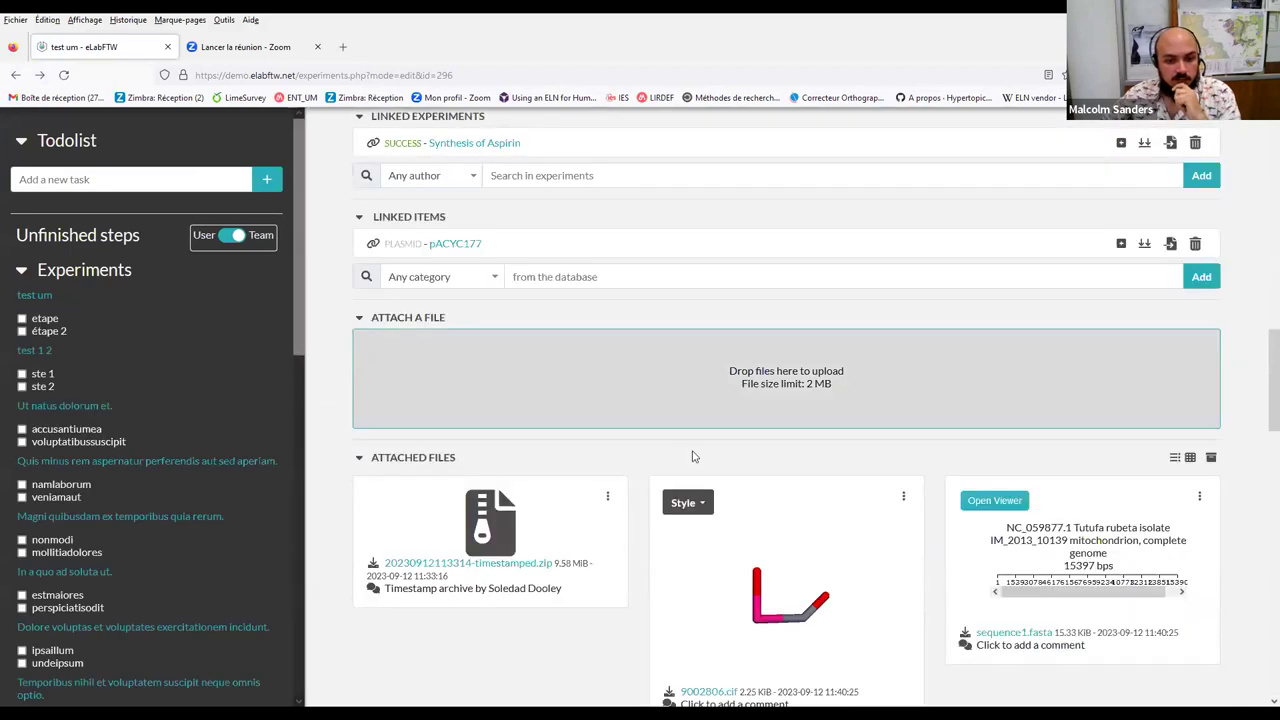
{"action": "scroll", "coordinate": [693, 457], "scroll_direction": "down", "scroll_amount": 3}
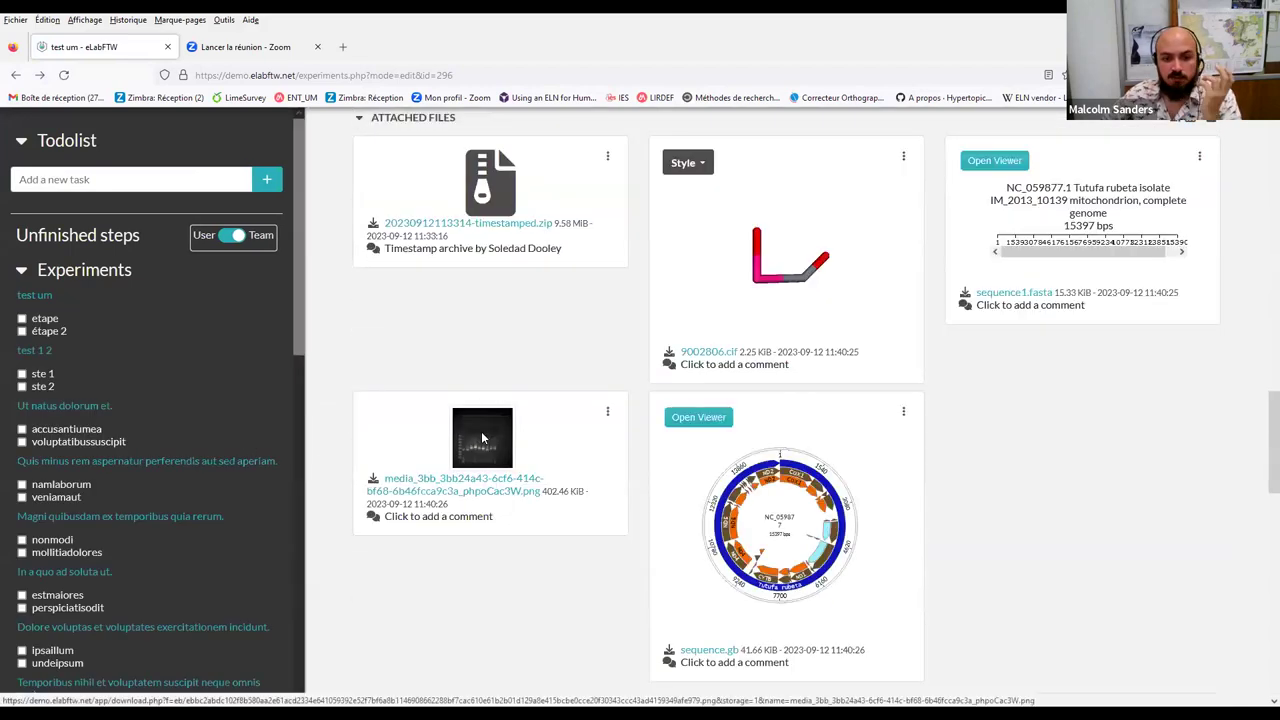
Annotate the gel image by circling the fourth-lane double band and labelling it 'double bande'
{"action": "left_click", "coordinate": [482, 435]}
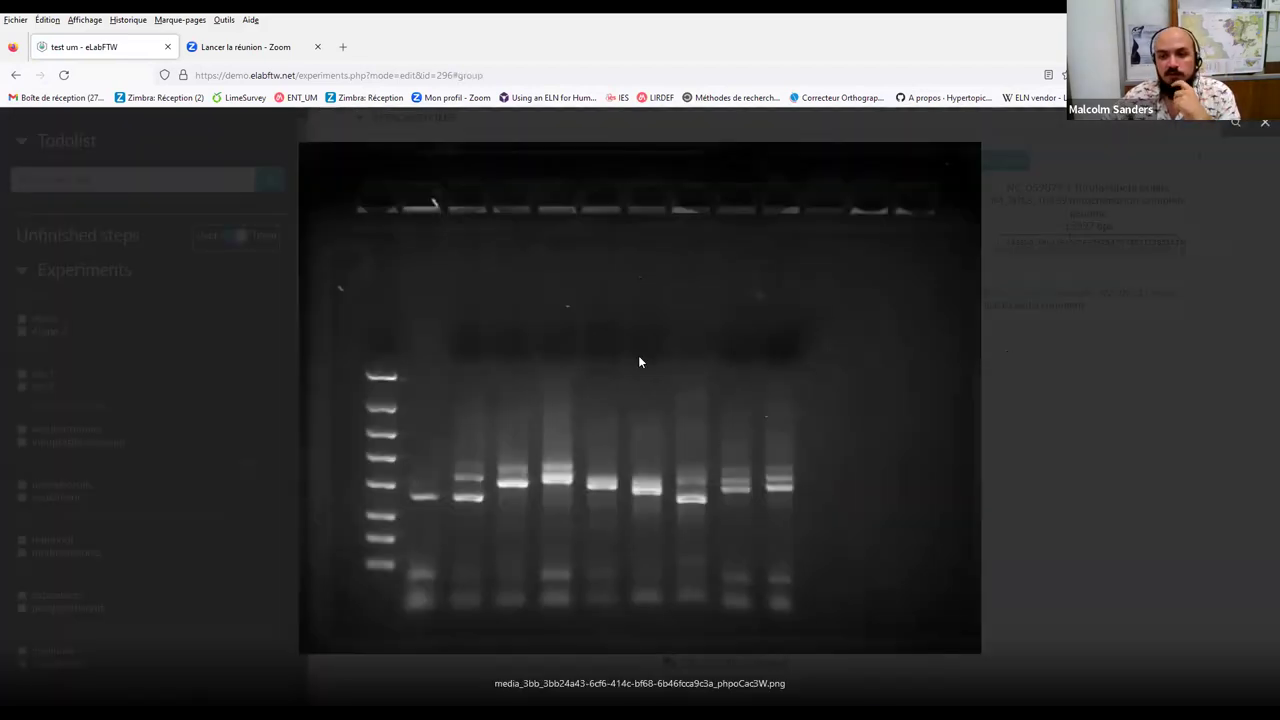
{"action": "key", "text": "Escape"}
{"action": "left_click", "coordinate": [607, 411]}
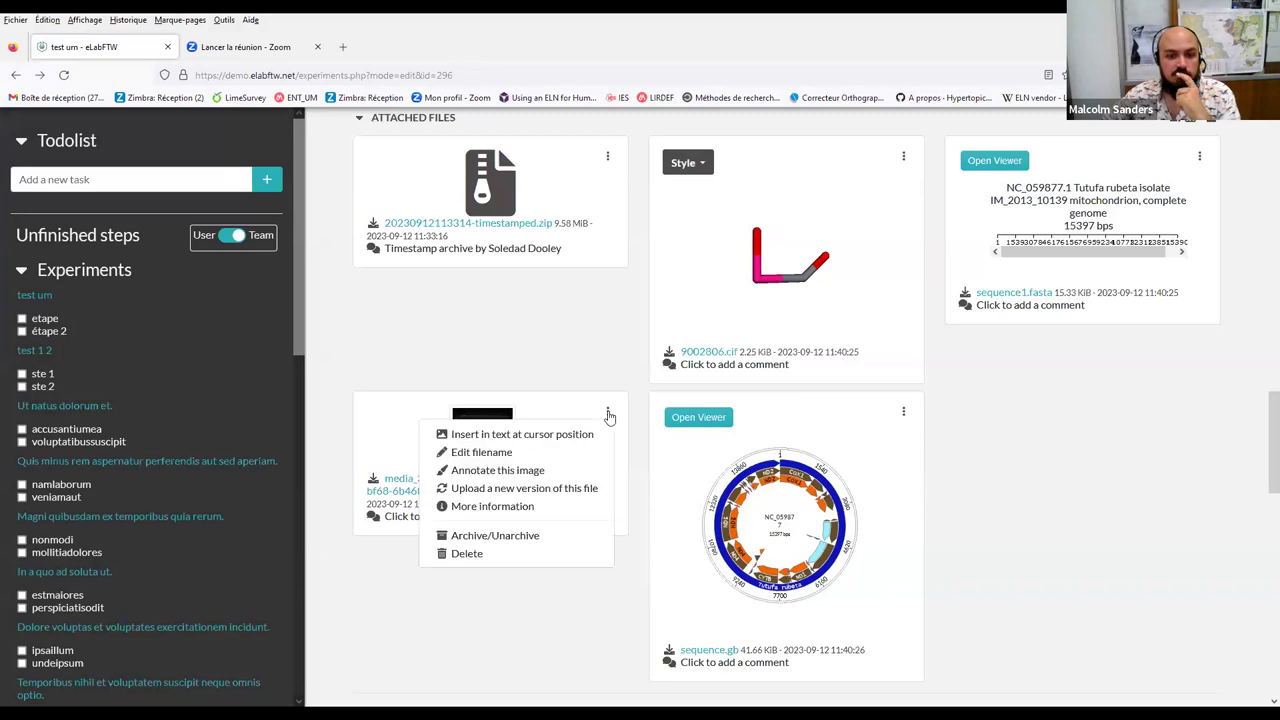
{"action": "left_click", "coordinate": [545, 470]}
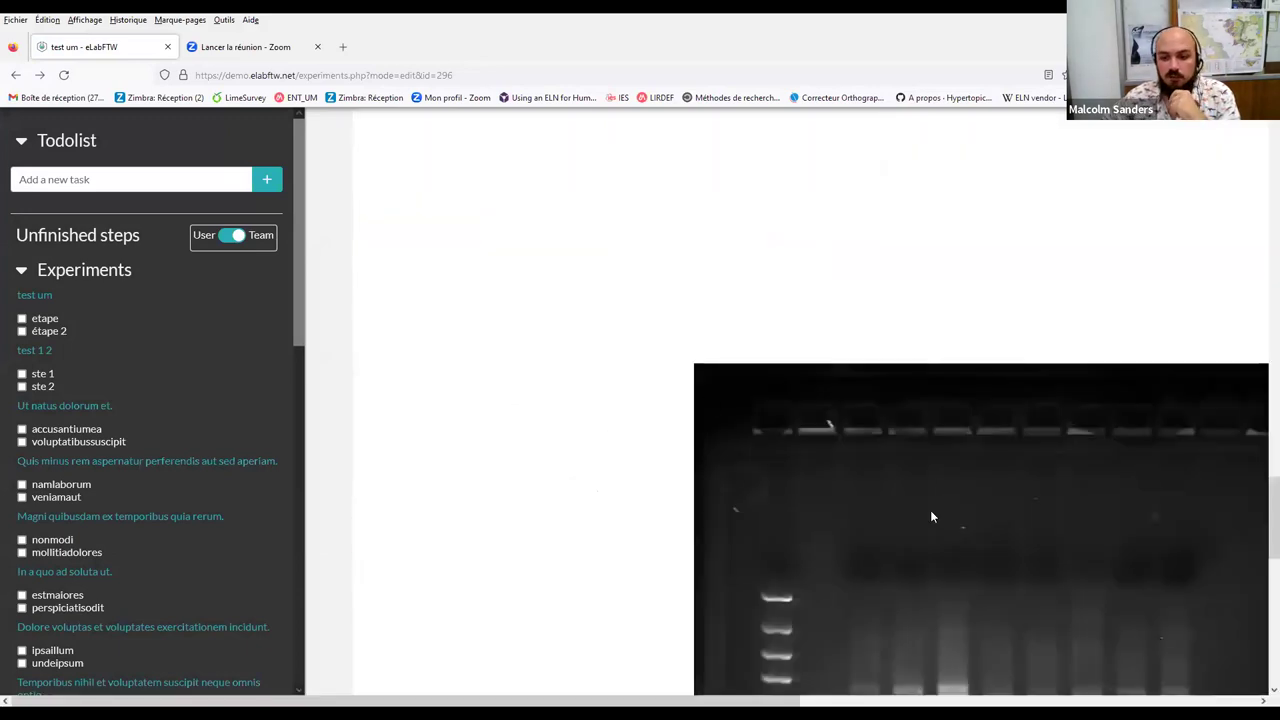
{"action": "scroll", "coordinate": [906, 488], "scroll_direction": "down", "scroll_amount": 3}
{"action": "left_click_drag", "start_coordinate": [938, 443], "coordinate": [975, 408]}
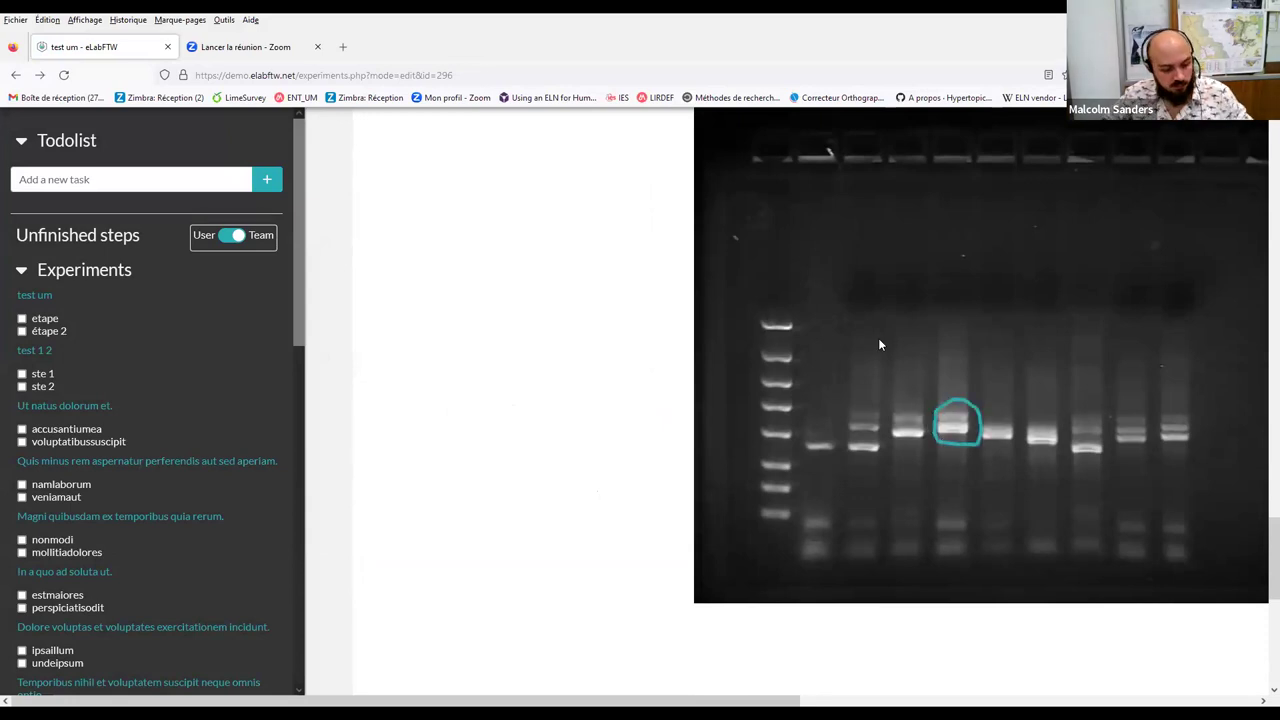
{"action": "left_click", "coordinate": [950, 377]}
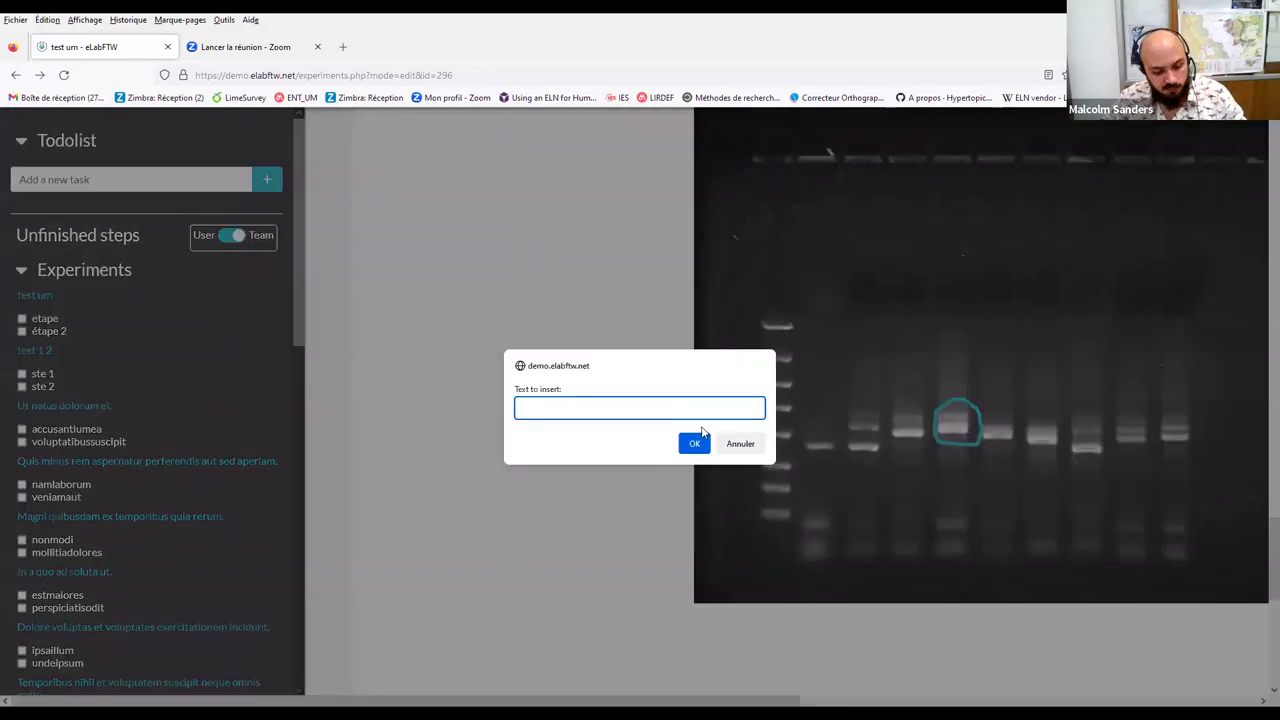
{"action": "type", "text": "dou"}
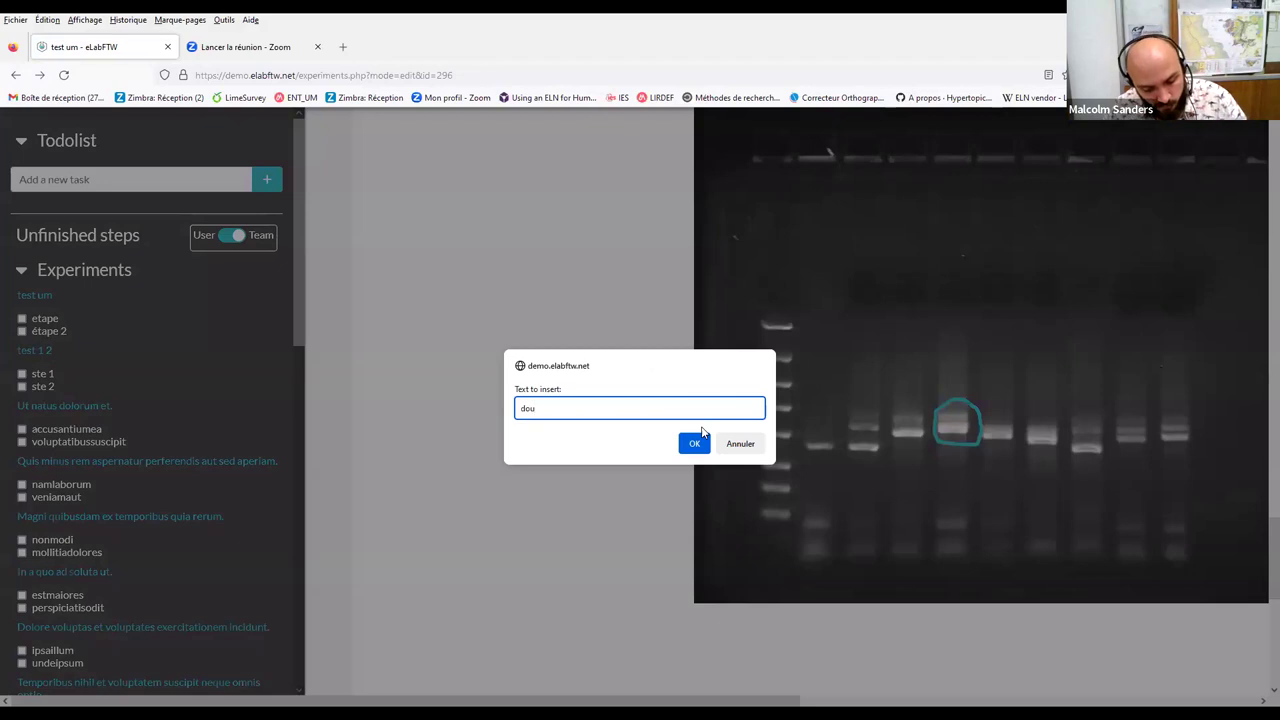
{"action": "type", "text": "ble bande"}
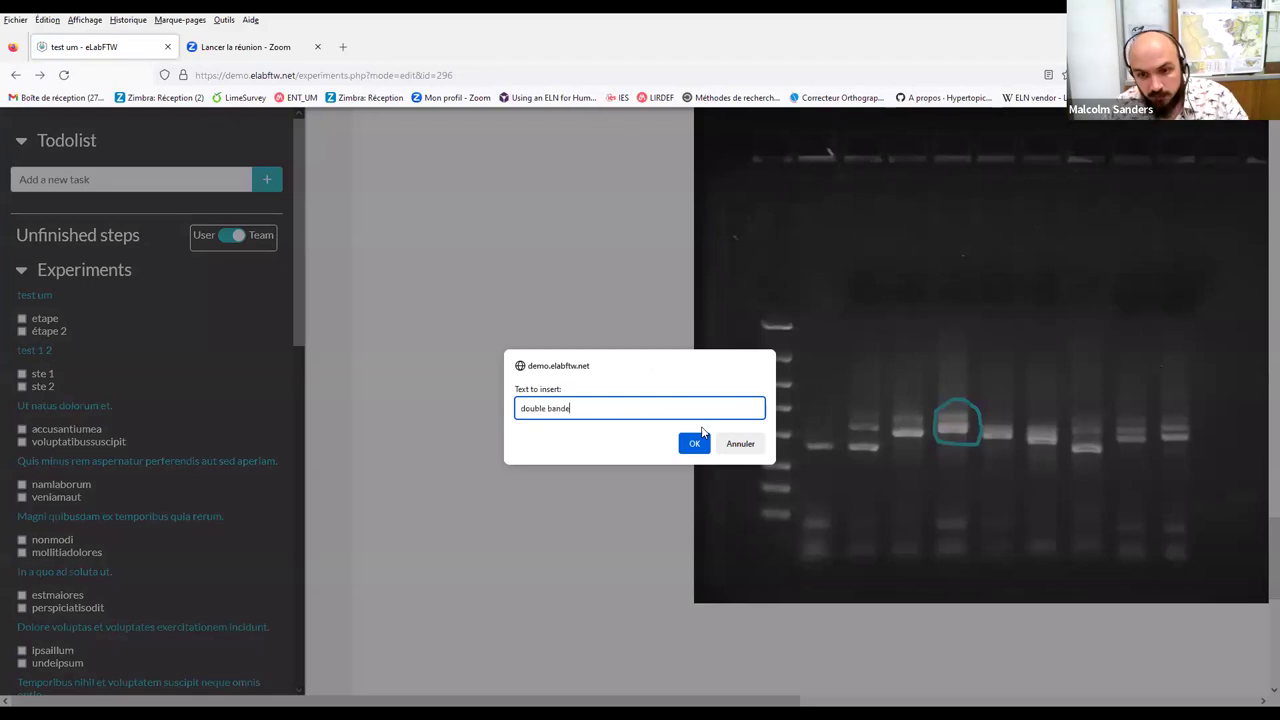
{"action": "left_click", "coordinate": [694, 445]}
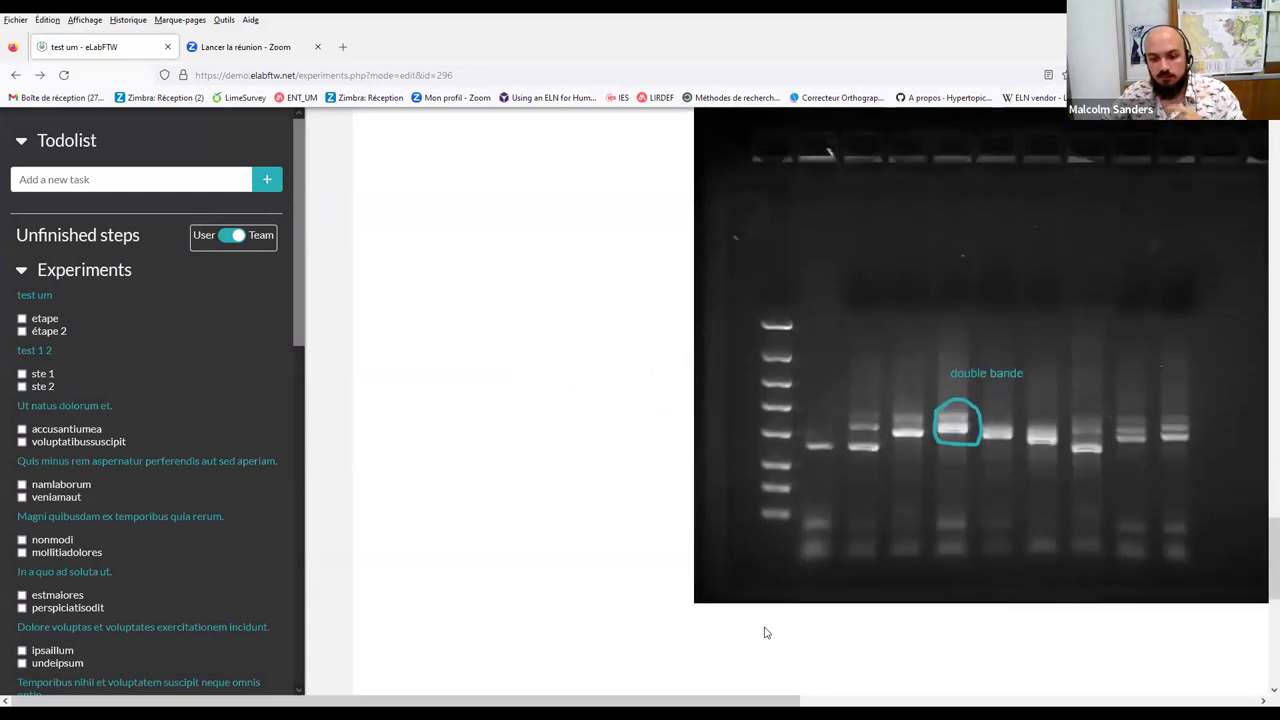
Save the annotated drawing as 'image' so it appears among the attachments as image.png
{"action": "scroll", "coordinate": [829, 152], "scroll_direction": "right", "scroll_amount": 5}
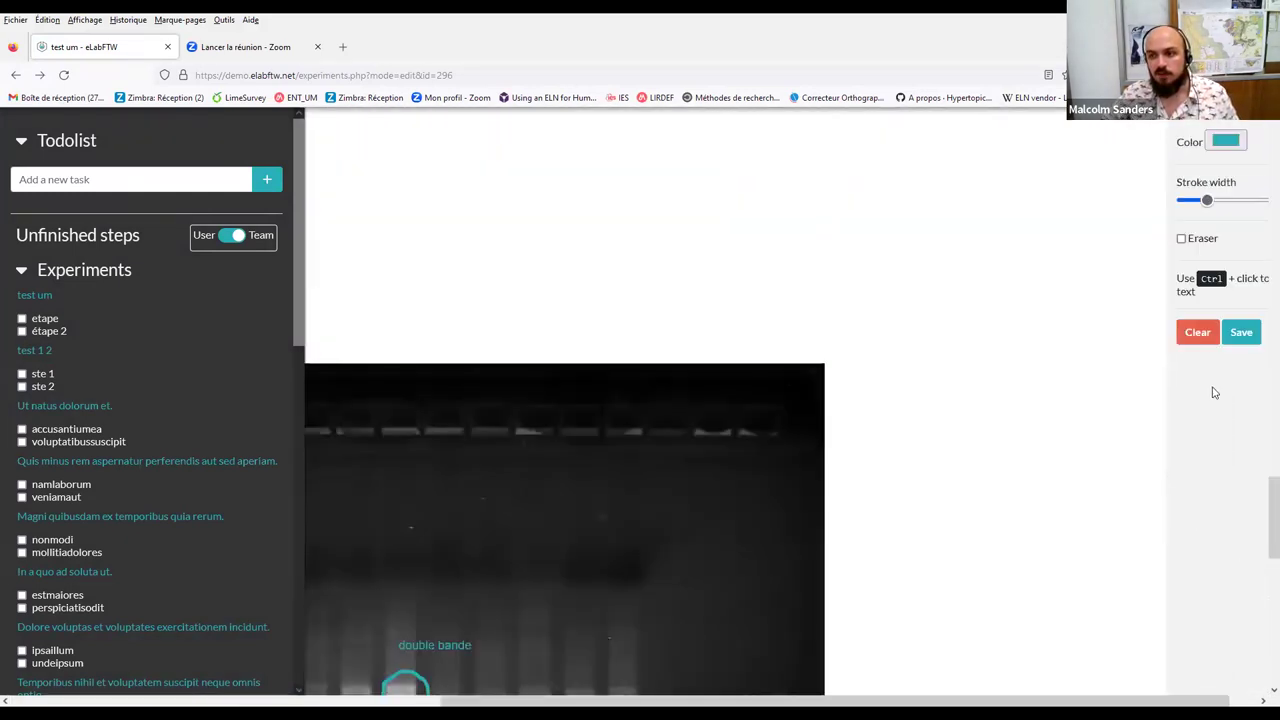
{"action": "left_click", "coordinate": [1240, 333]}
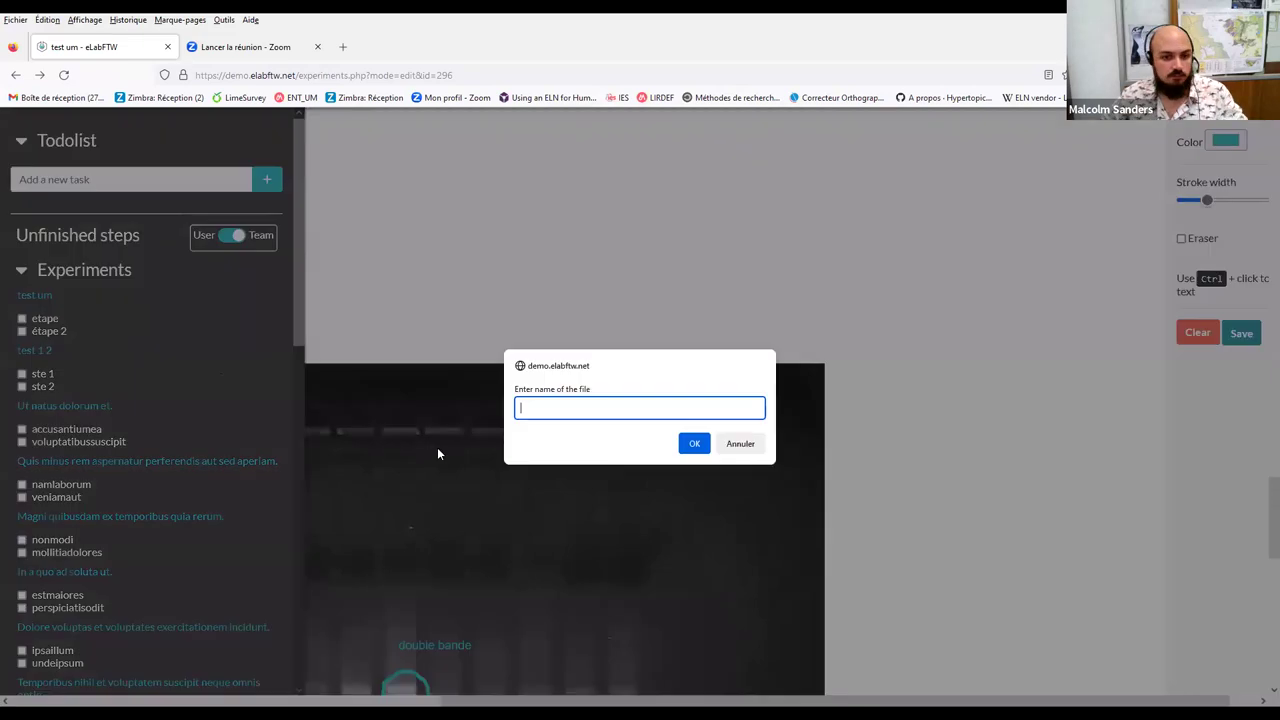
{"action": "type", "text": "image"}
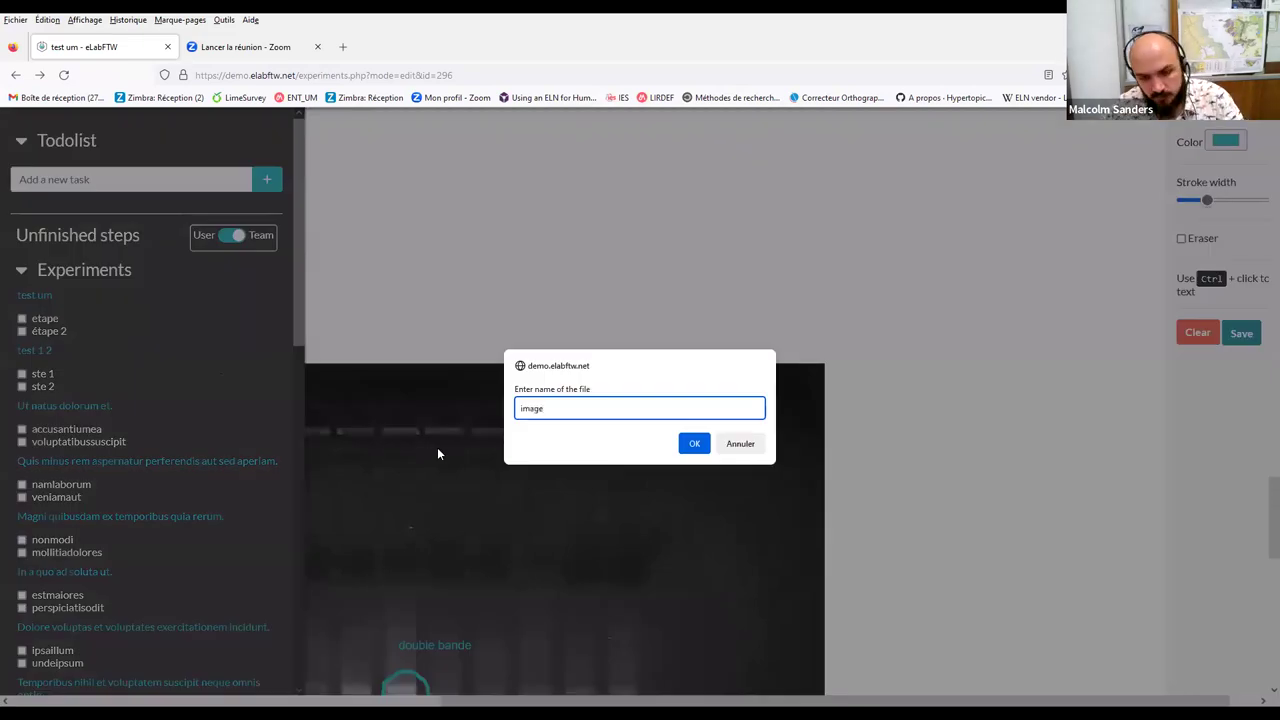
{"action": "key", "text": "Return"}
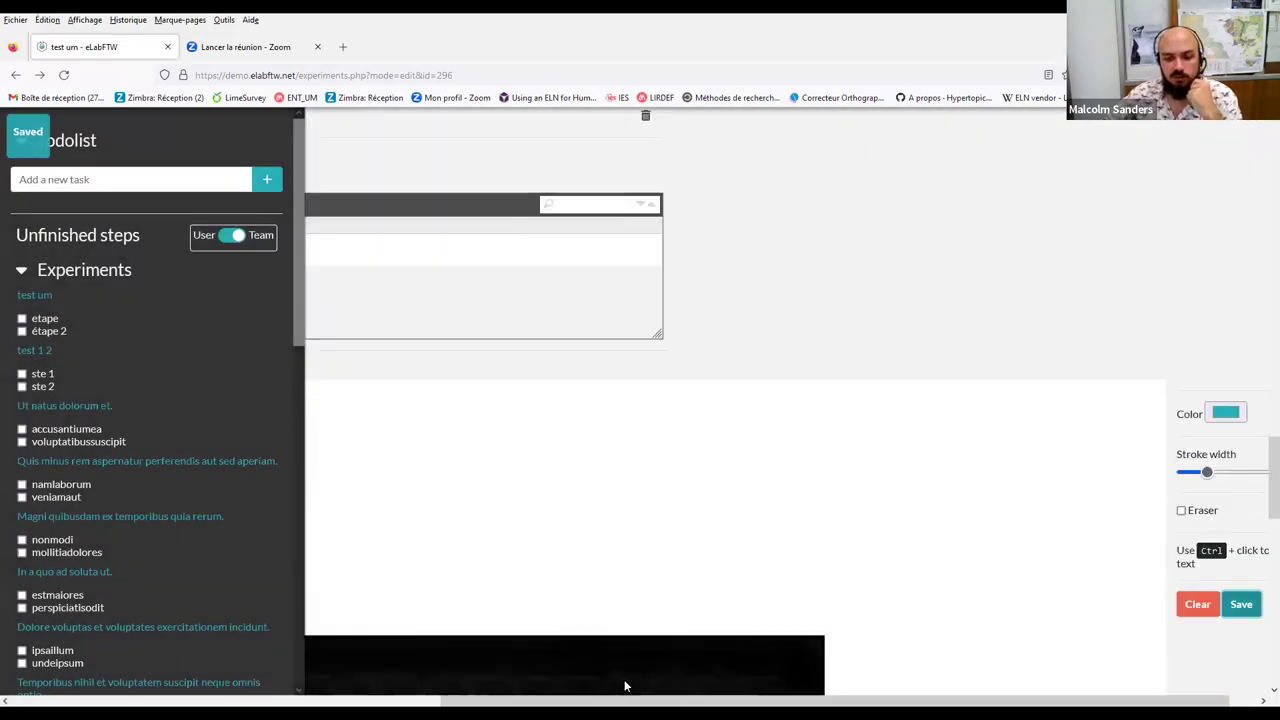
{"action": "scroll", "coordinate": [763, 499], "scroll_direction": "up", "scroll_amount": 5}
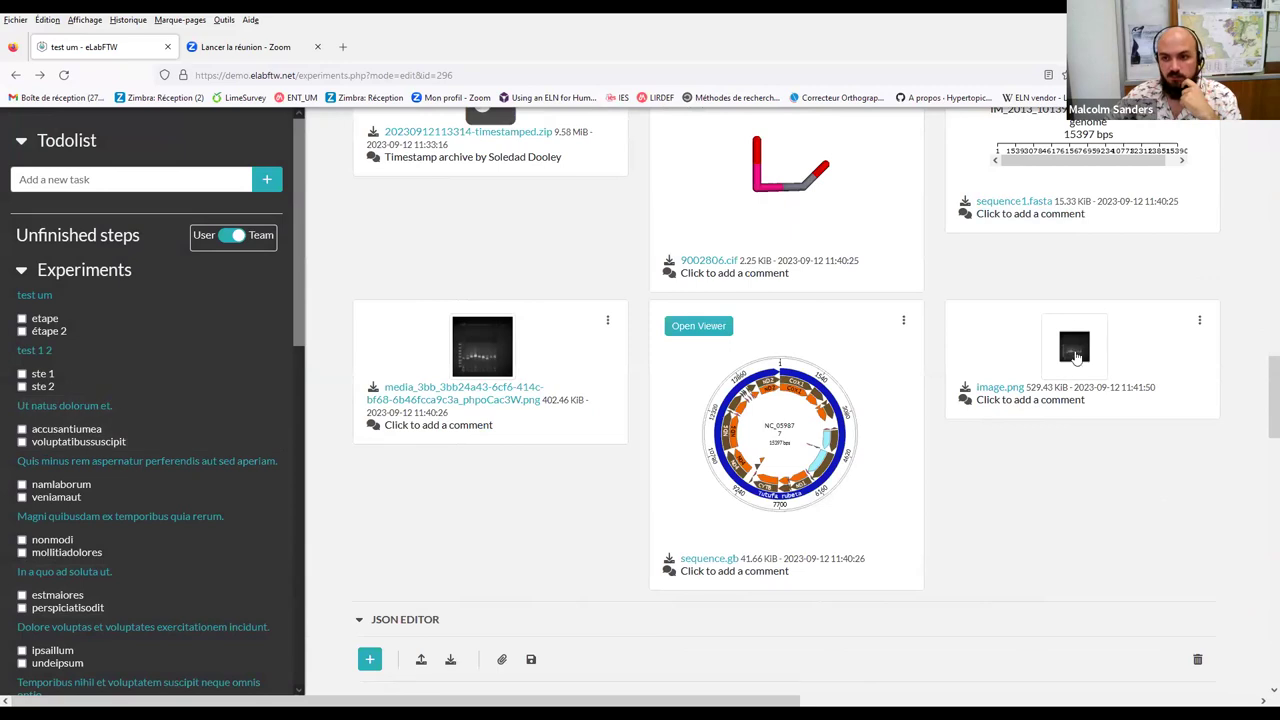
{"action": "left_click", "coordinate": [1075, 350]}
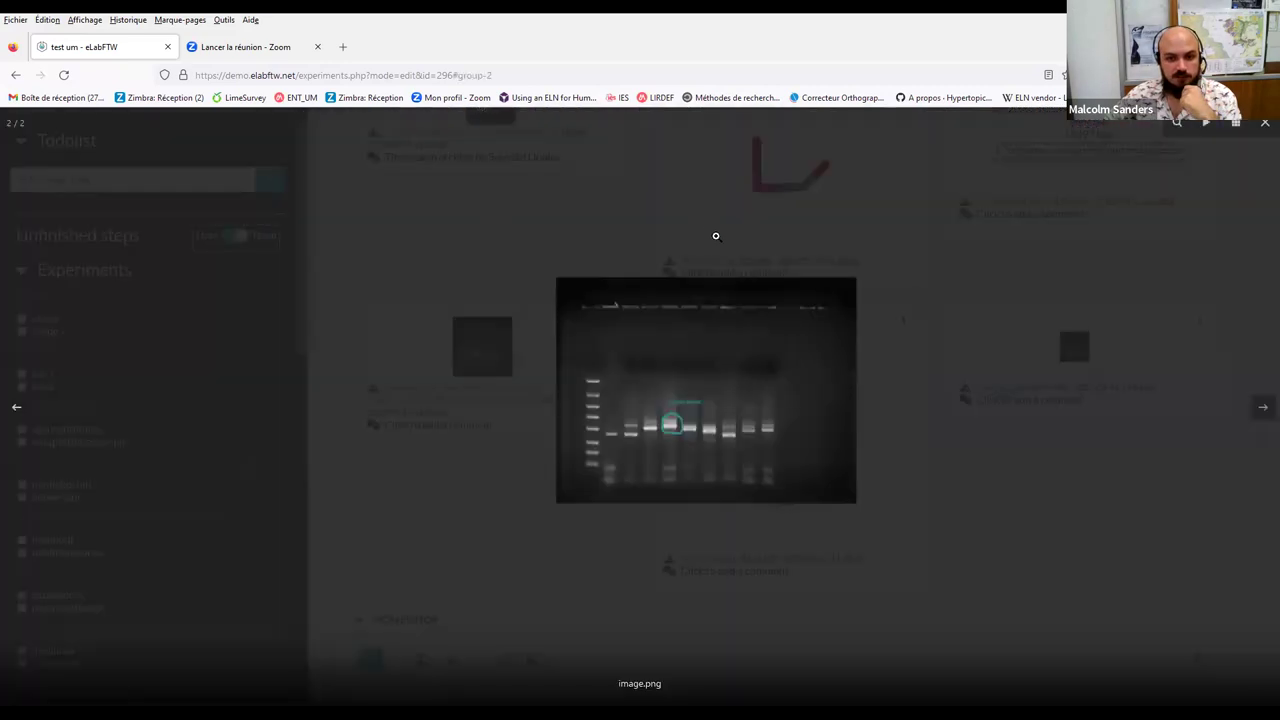
{"action": "left_click", "coordinate": [942, 427]}
{"action": "scroll", "coordinate": [566, 368], "scroll_direction": "down", "scroll_amount": 3}
{"action": "scroll", "coordinate": [566, 368], "scroll_direction": "down", "scroll_amount": 4}
{"action": "scroll", "coordinate": [557, 371], "scroll_direction": "up", "scroll_amount": 2}
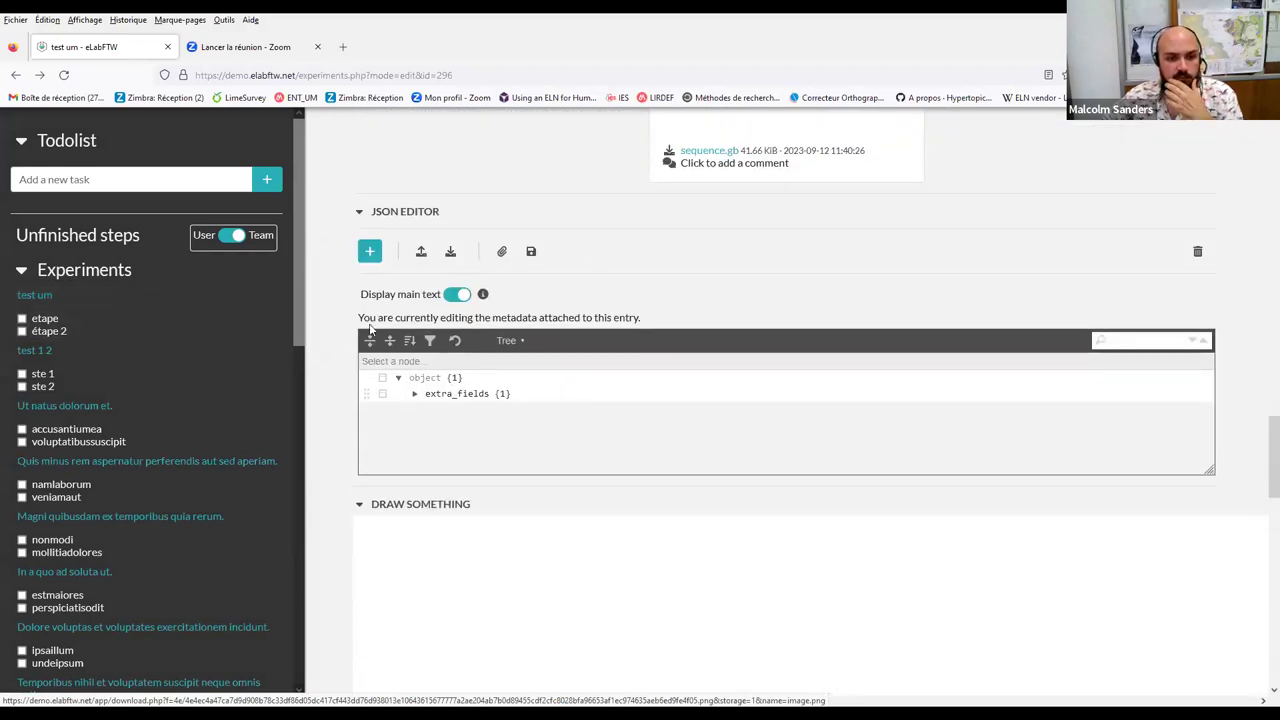
{"action": "scroll", "coordinate": [368, 330], "scroll_direction": "down", "scroll_amount": 1}
{"action": "scroll", "coordinate": [546, 397], "scroll_direction": "up", "scroll_amount": 2}
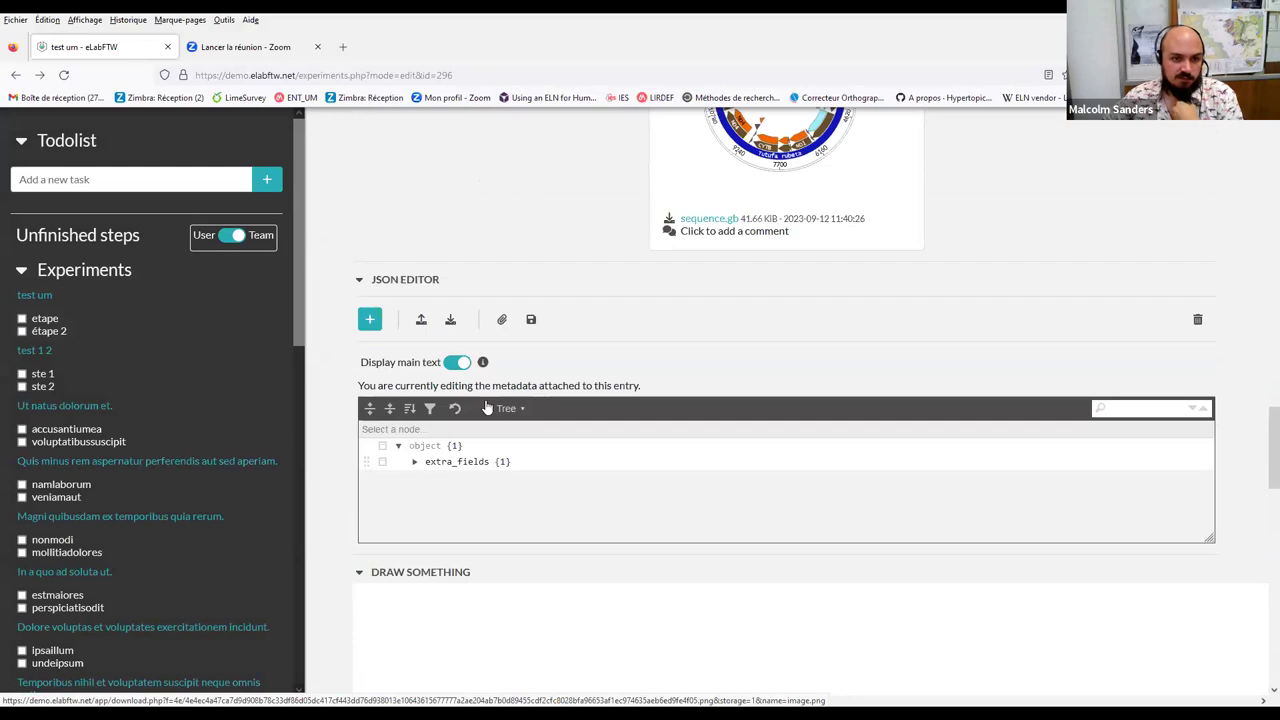
{"action": "scroll", "coordinate": [466, 377], "scroll_direction": "up", "scroll_amount": 10}
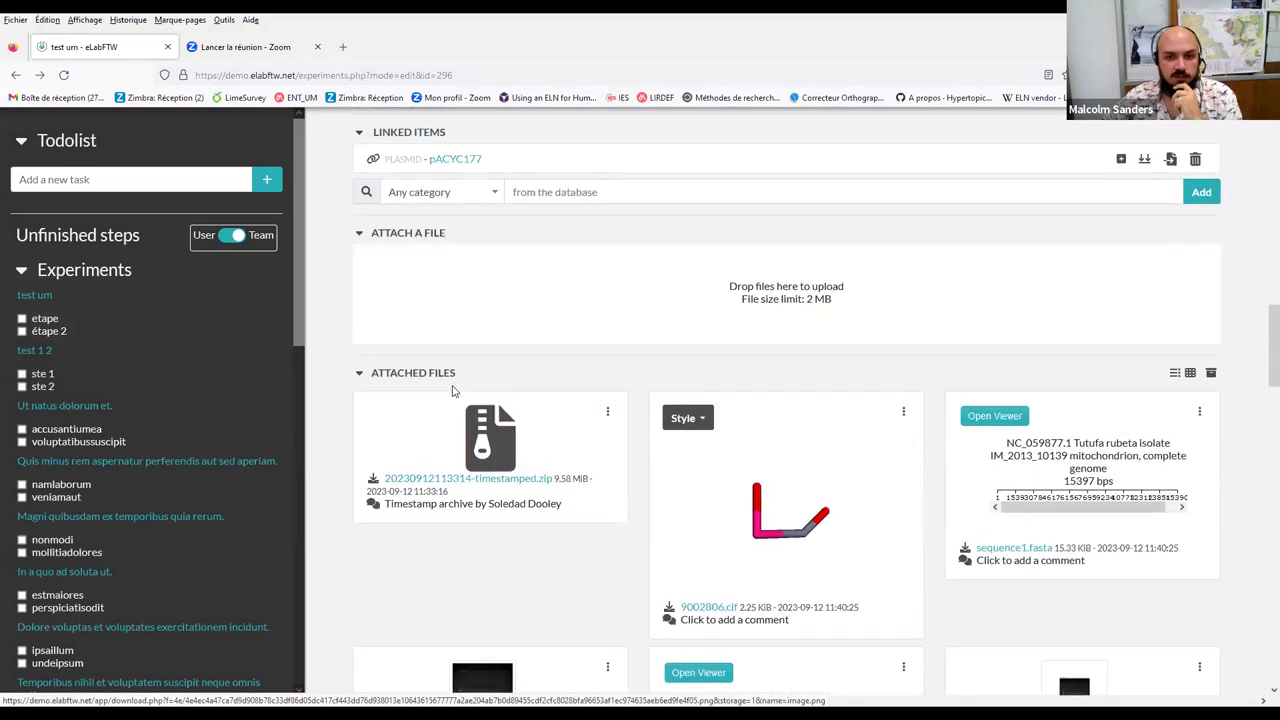
{"action": "scroll", "coordinate": [452, 390], "scroll_direction": "up", "scroll_amount": 3}
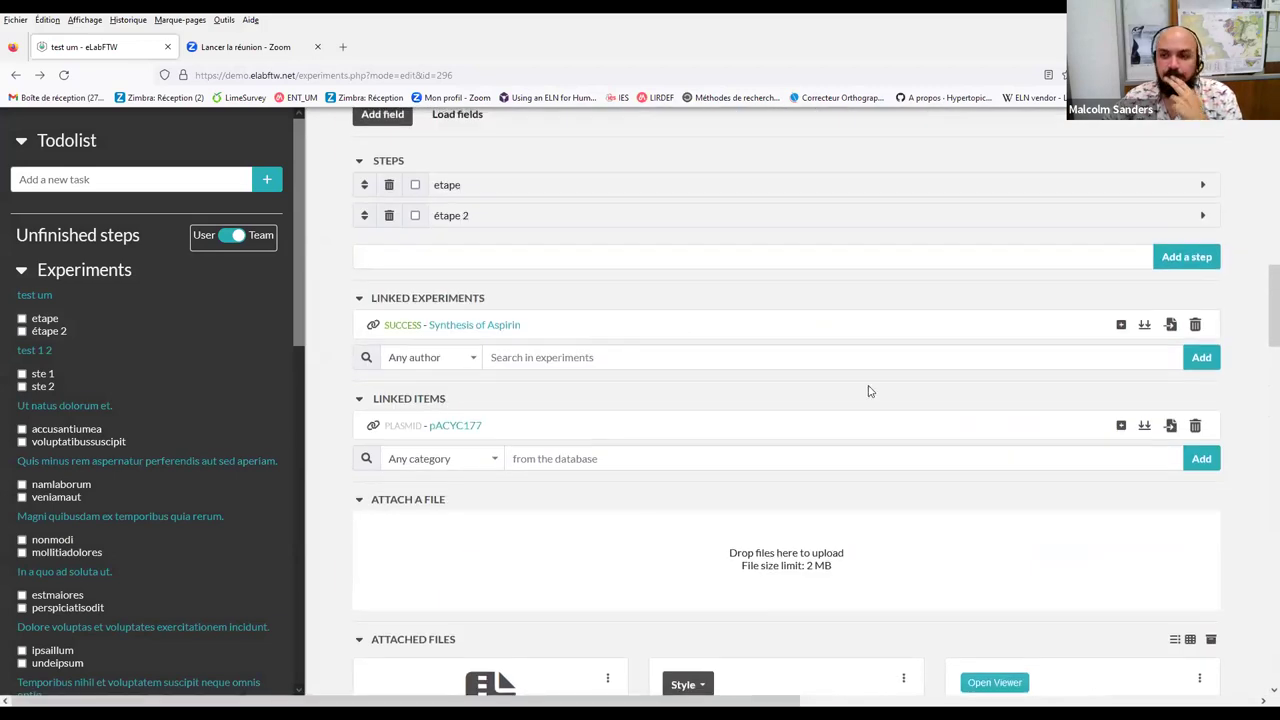
{"action": "scroll", "coordinate": [868, 391], "scroll_direction": "up", "scroll_amount": 12}
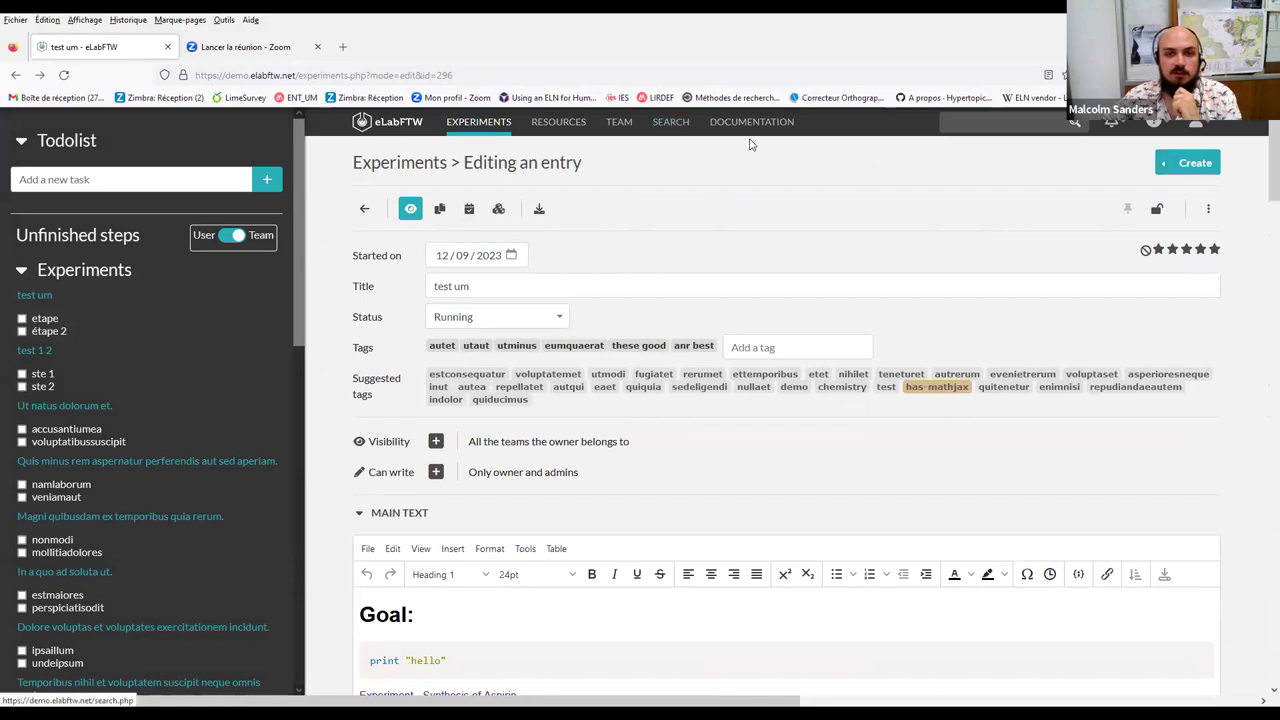
Open Manage templates from the Create dropdown to list the 're' experiment template
{"action": "left_click", "coordinate": [1164, 172]}
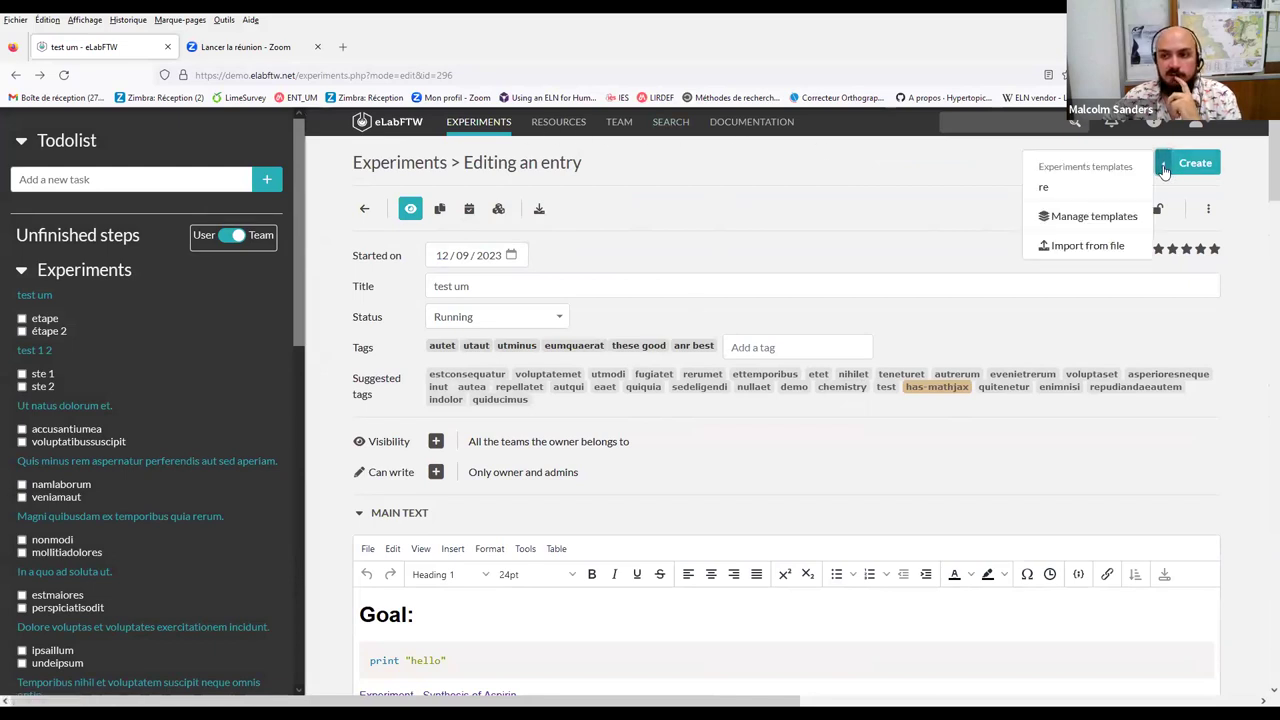
{"action": "left_click", "coordinate": [1098, 216]}
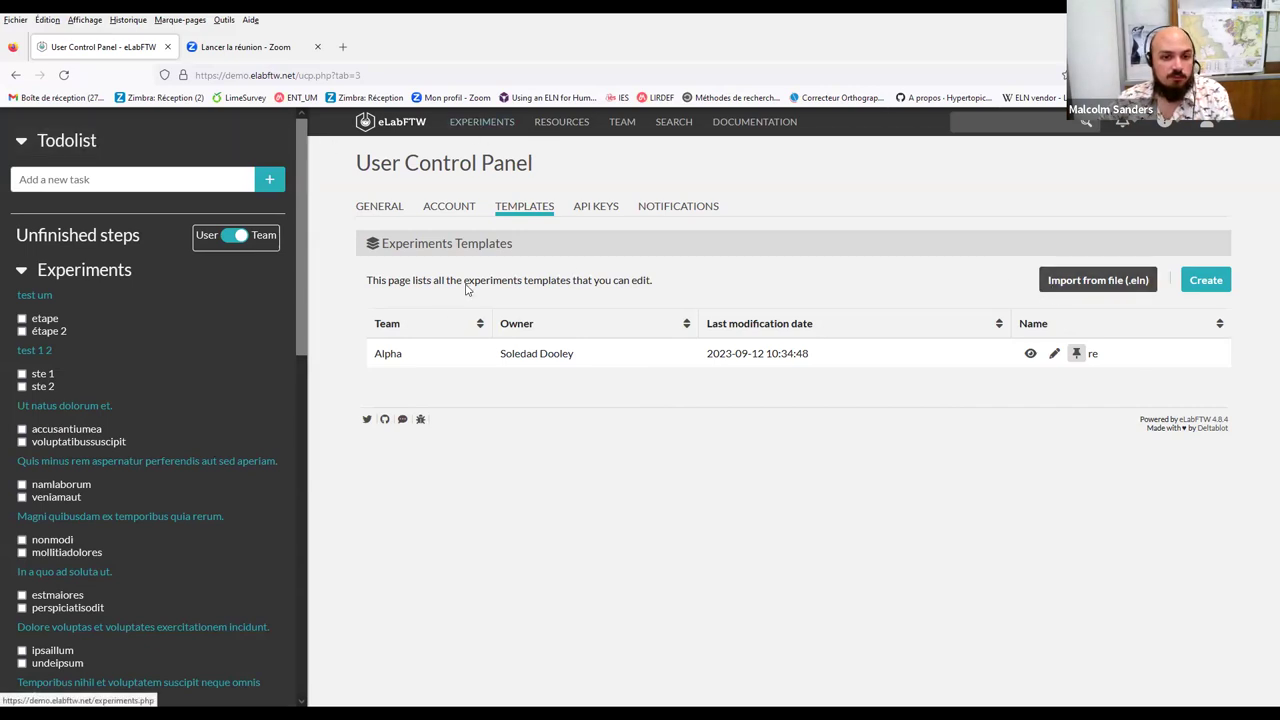
From the Experiments list, create a new experiment from the 're' template and review it
{"action": "left_click", "coordinate": [481, 121]}
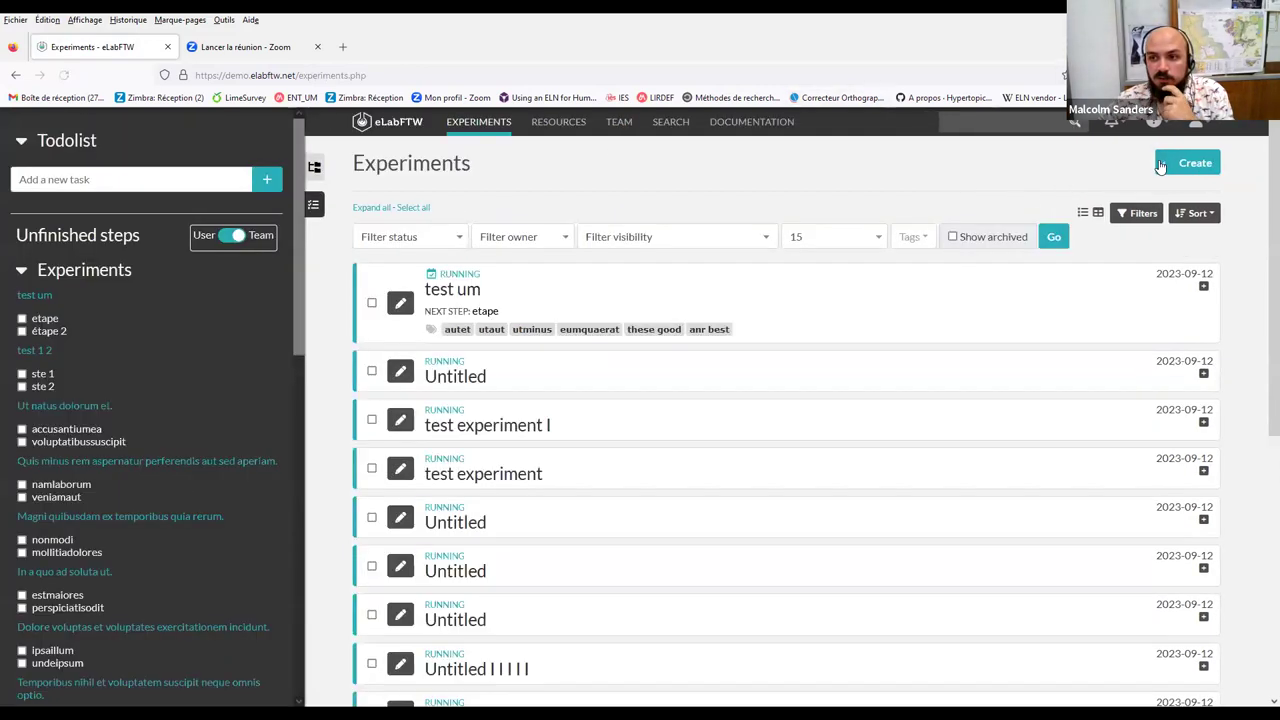
{"action": "left_click", "coordinate": [1164, 166]}
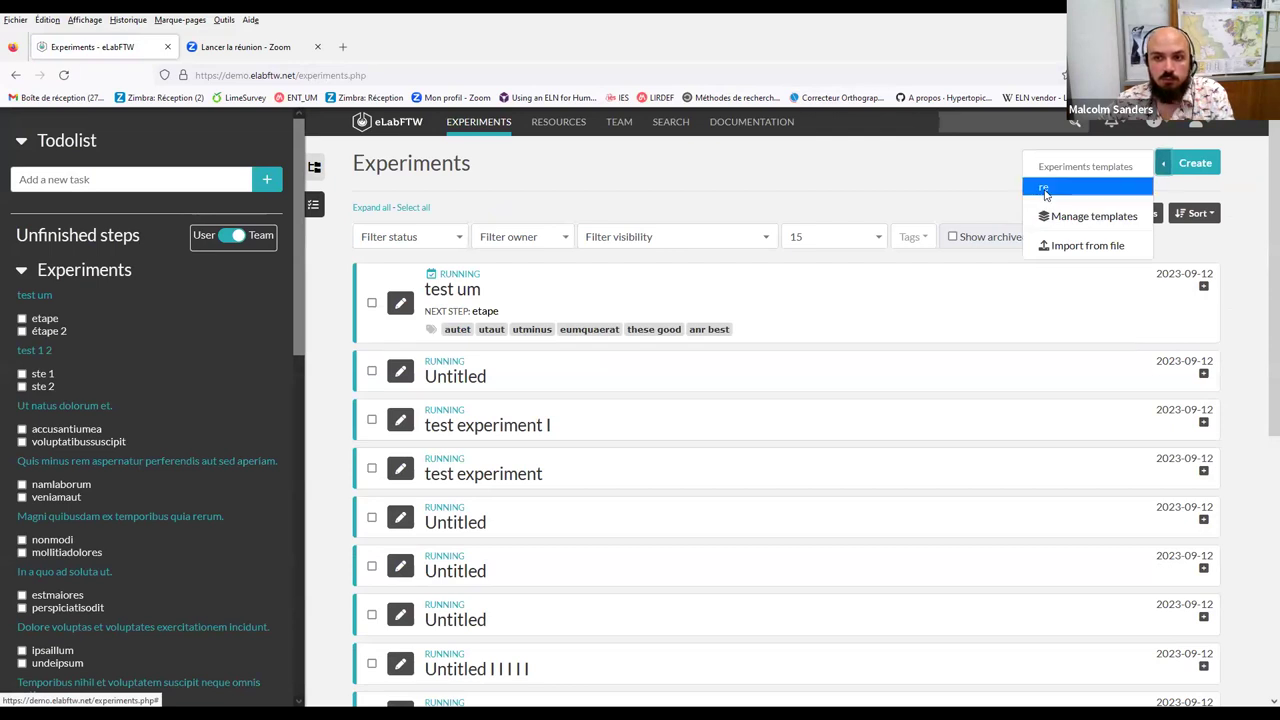
{"action": "left_click", "coordinate": [1045, 190]}
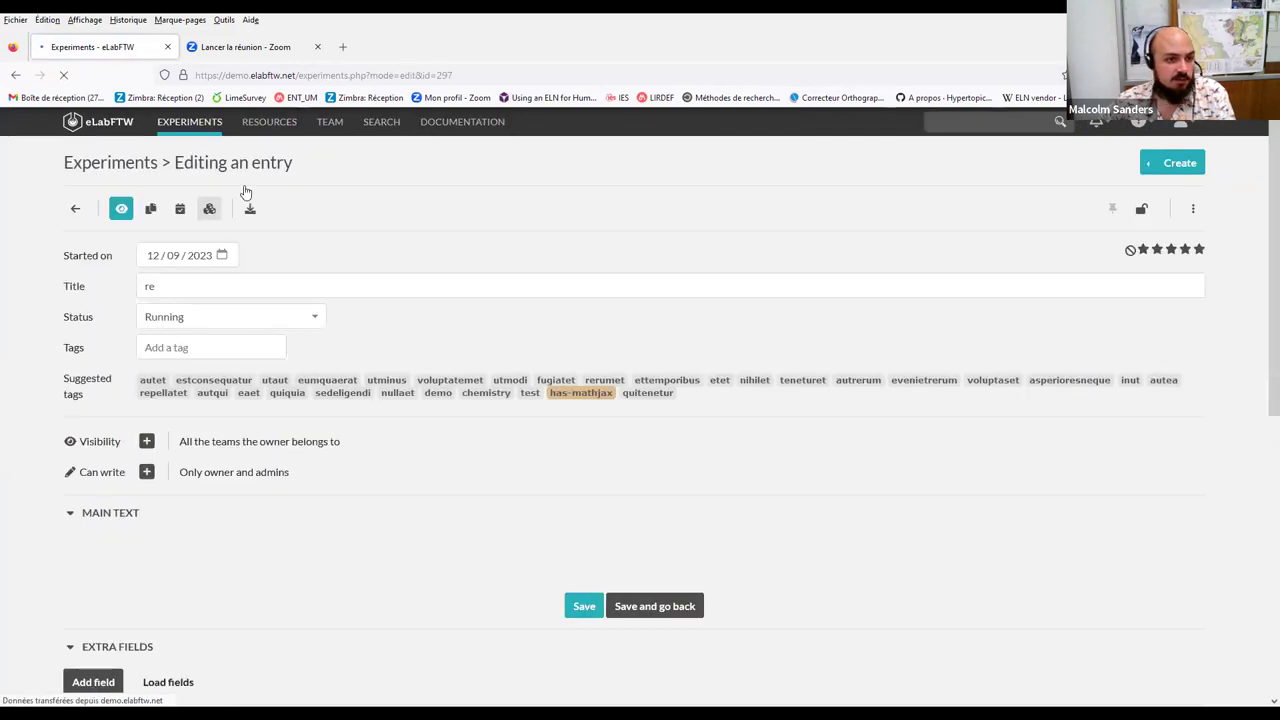
{"action": "scroll", "coordinate": [224, 266], "scroll_direction": "down", "scroll_amount": 5}
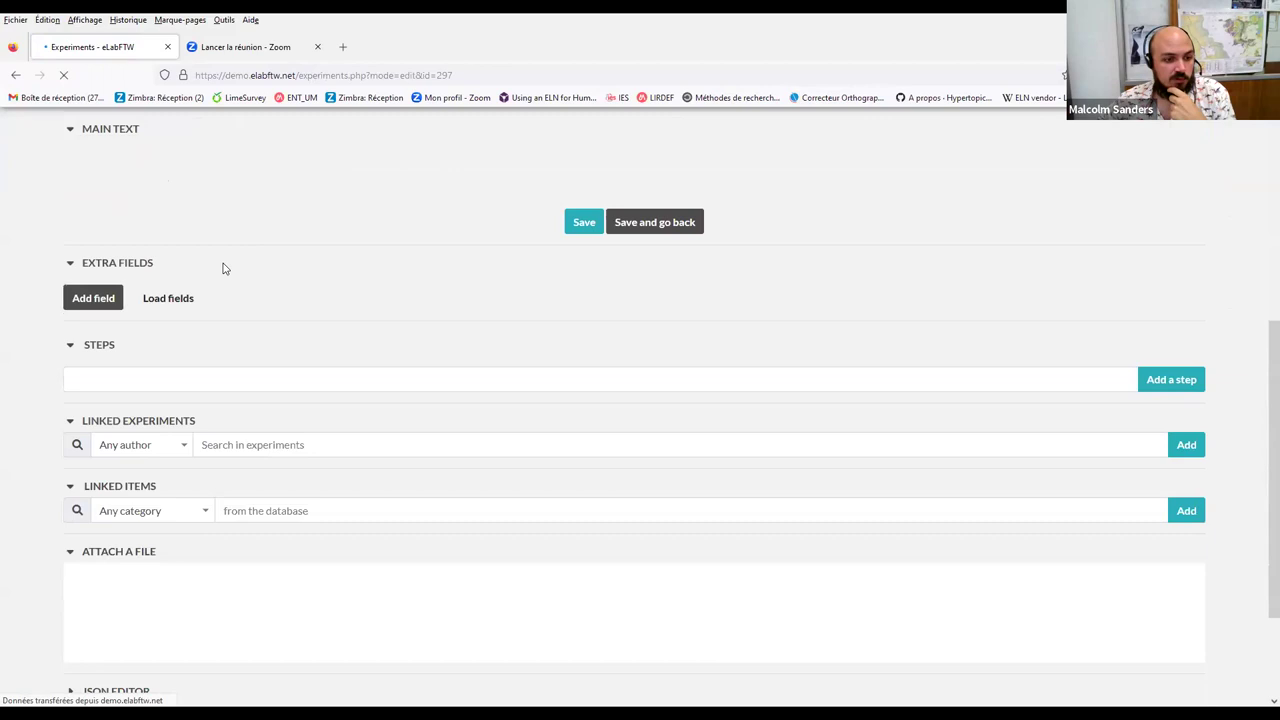
{"action": "scroll", "coordinate": [455, 311], "scroll_direction": "down", "scroll_amount": 2}
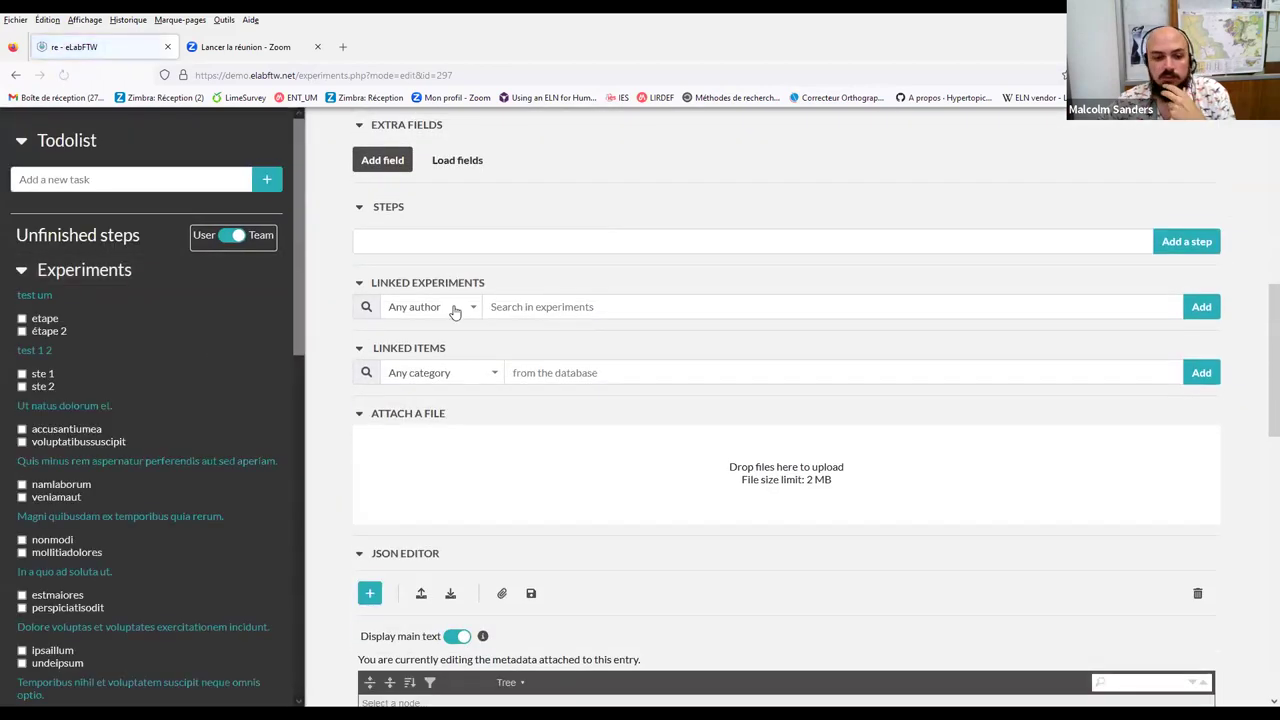
{"action": "scroll", "coordinate": [453, 309], "scroll_direction": "down", "scroll_amount": 5}
{"action": "scroll", "coordinate": [451, 309], "scroll_direction": "up", "scroll_amount": 3}
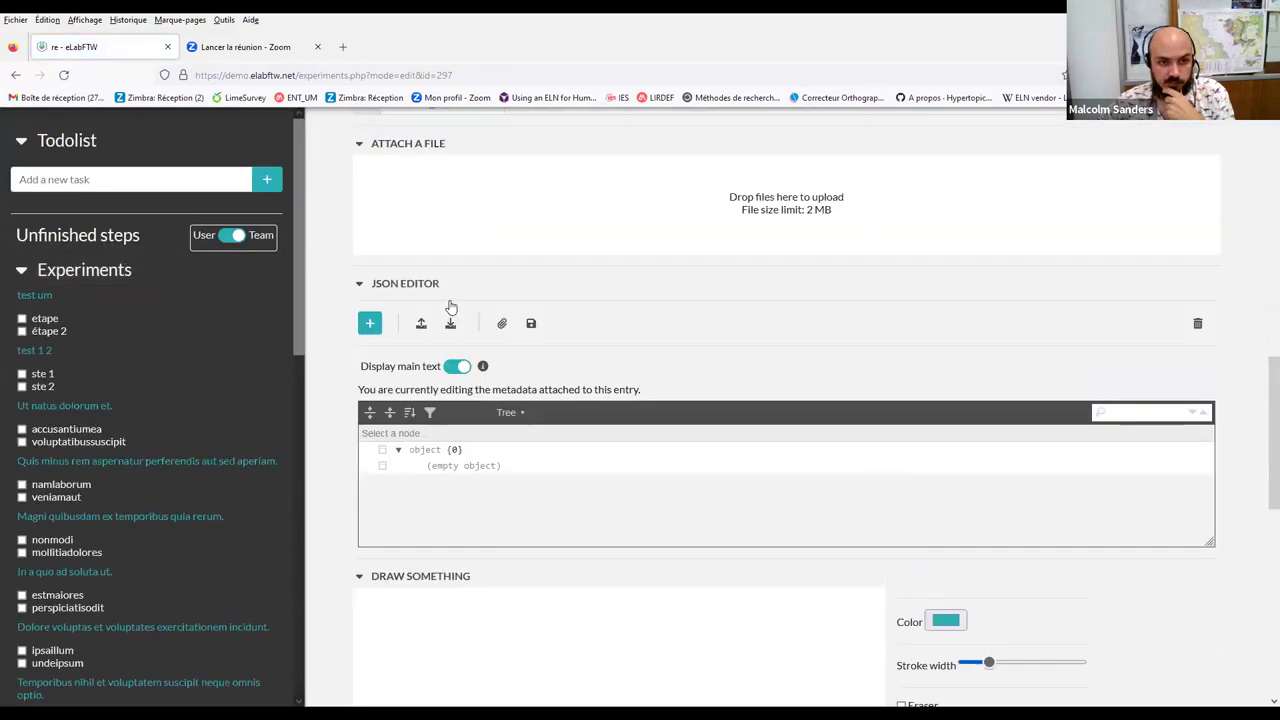
{"action": "scroll", "coordinate": [450, 307], "scroll_direction": "up", "scroll_amount": 10}
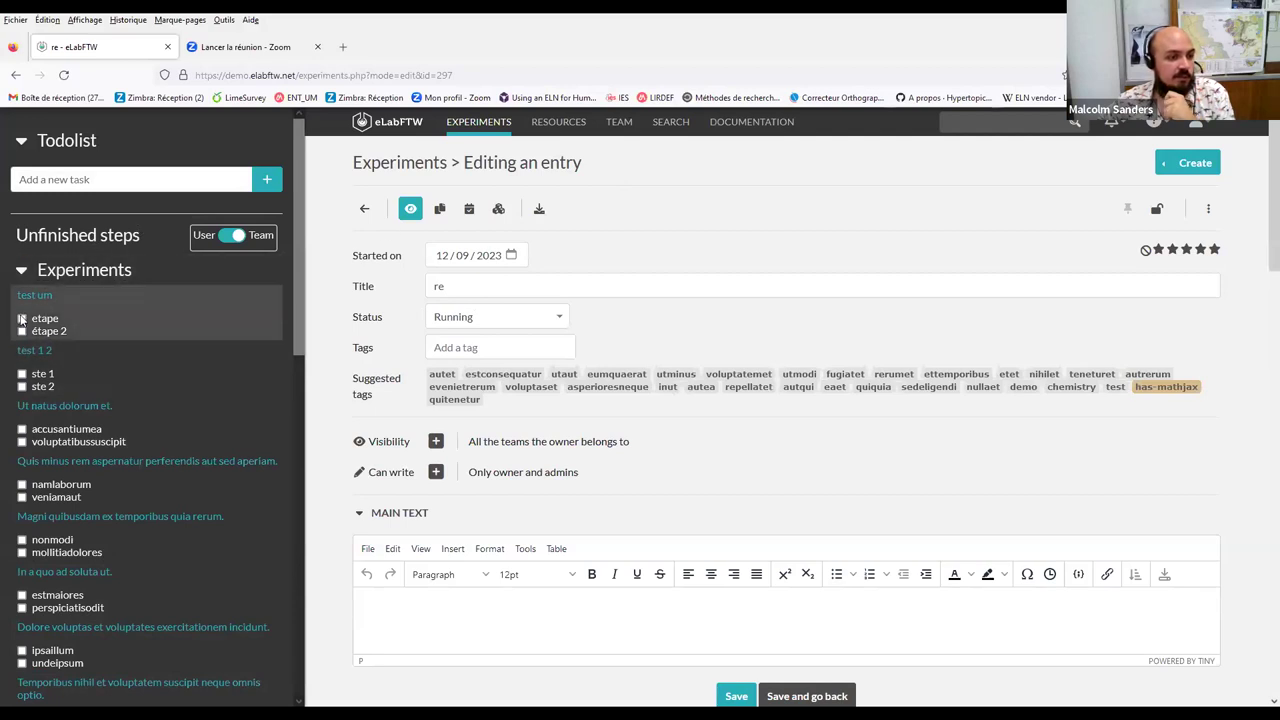
Go to the SEARCH page in the top navigation to open advanced search
{"action": "scroll", "coordinate": [48, 399], "scroll_direction": "down", "scroll_amount": 8}
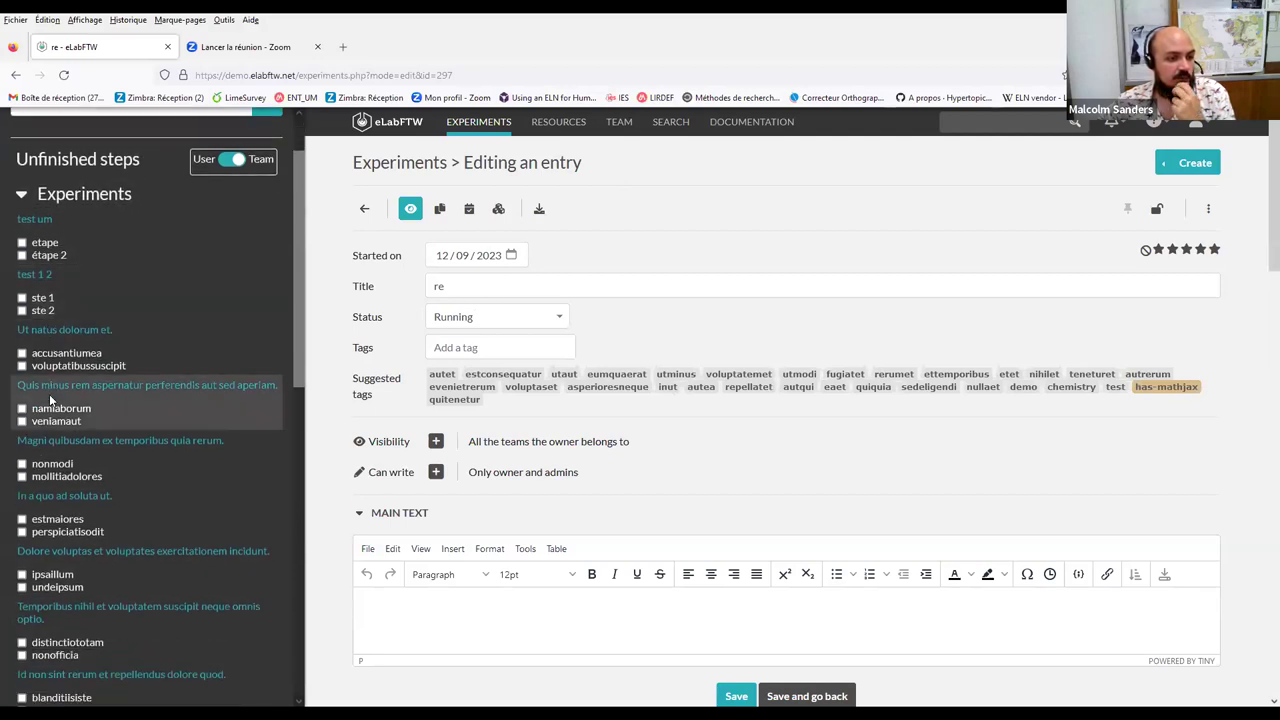
{"action": "scroll", "coordinate": [48, 397], "scroll_direction": "up", "scroll_amount": 10}
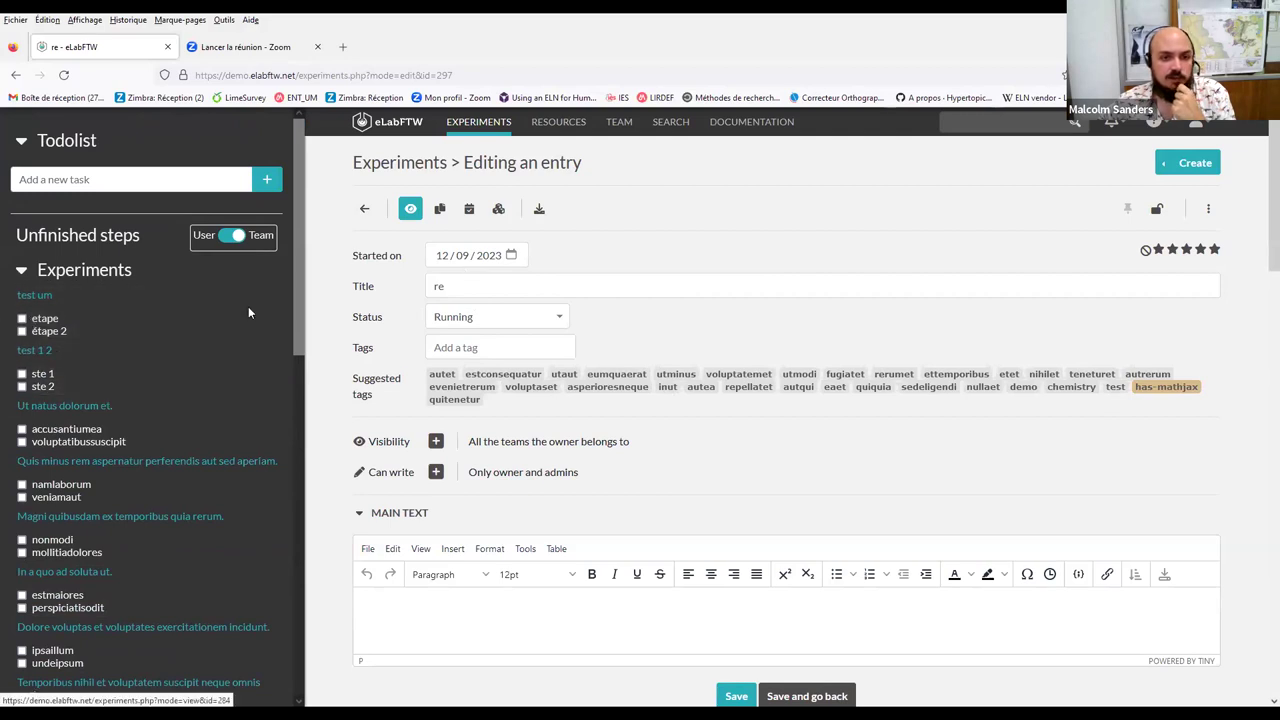
{"action": "left_click", "coordinate": [673, 123]}
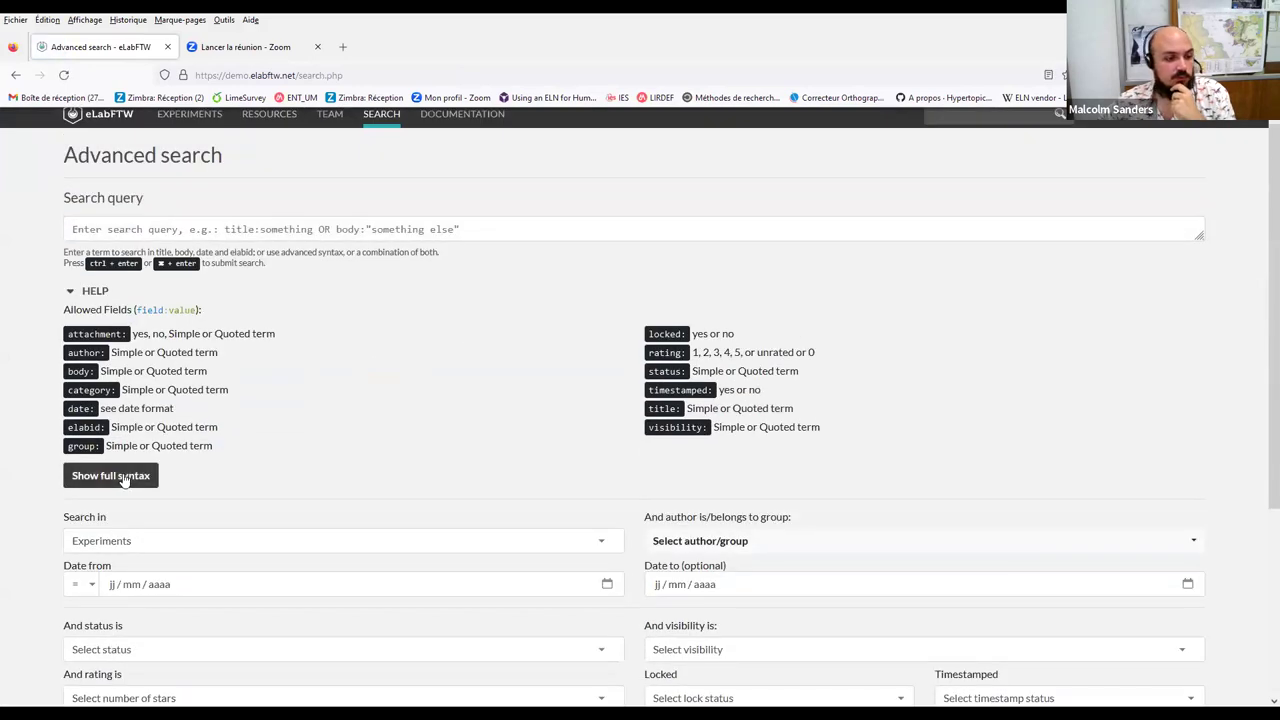
Read through the full search syntax reference, then close it
{"action": "left_click", "coordinate": [111, 476]}
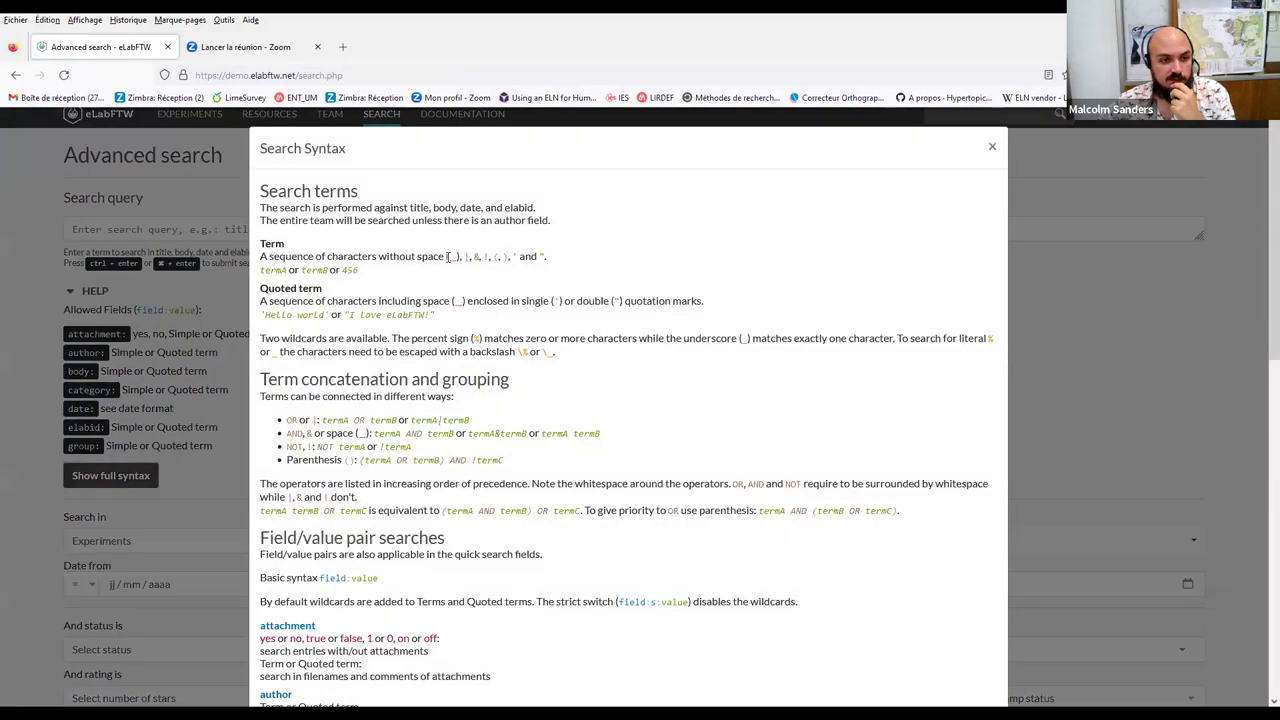
{"action": "scroll", "coordinate": [444, 263], "scroll_direction": "down", "scroll_amount": 3}
{"action": "scroll", "coordinate": [444, 263], "scroll_direction": "down", "scroll_amount": 6}
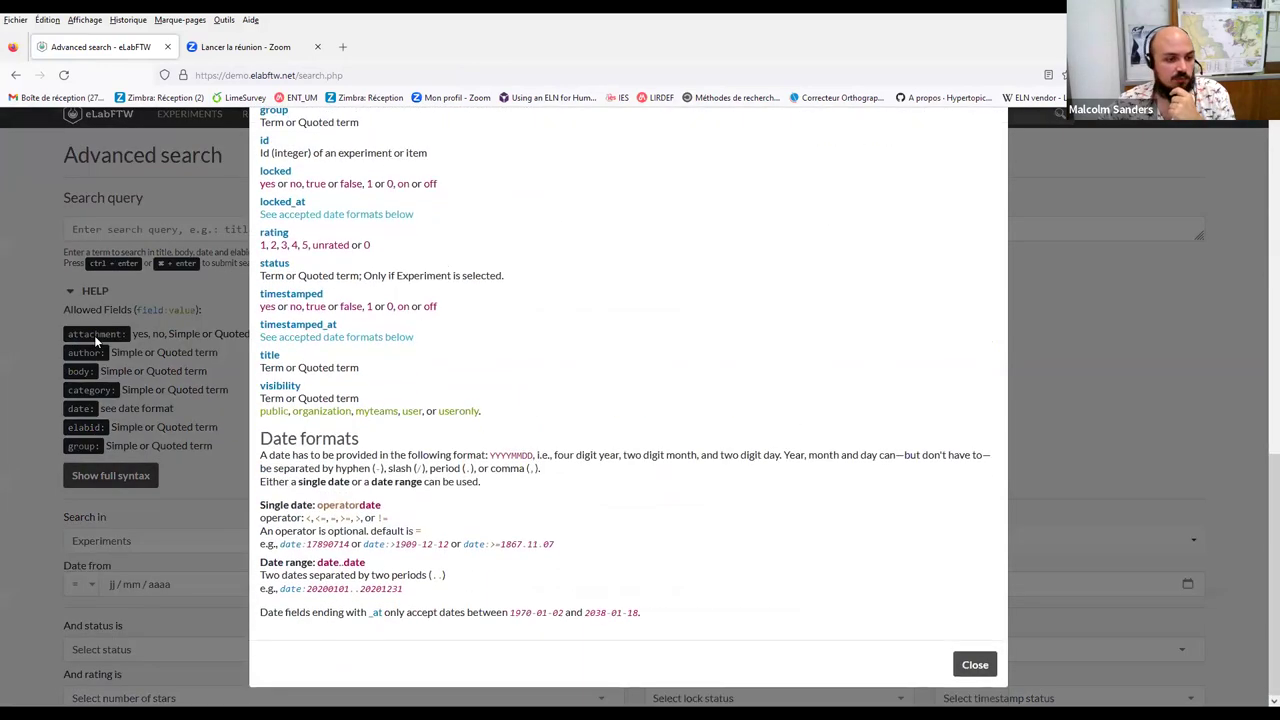
{"action": "left_click", "coordinate": [24, 387]}
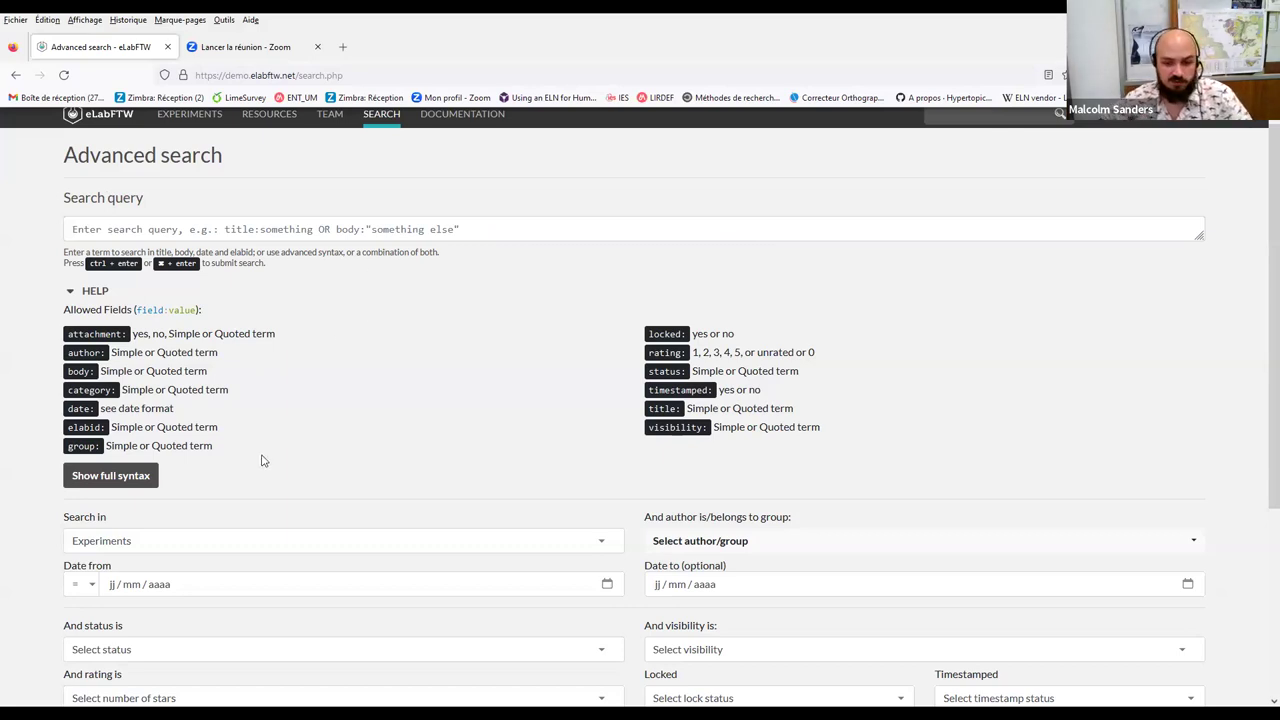
Review the advanced search options, then go to the Team page
{"action": "scroll", "coordinate": [263, 461], "scroll_direction": "down", "scroll_amount": 2}
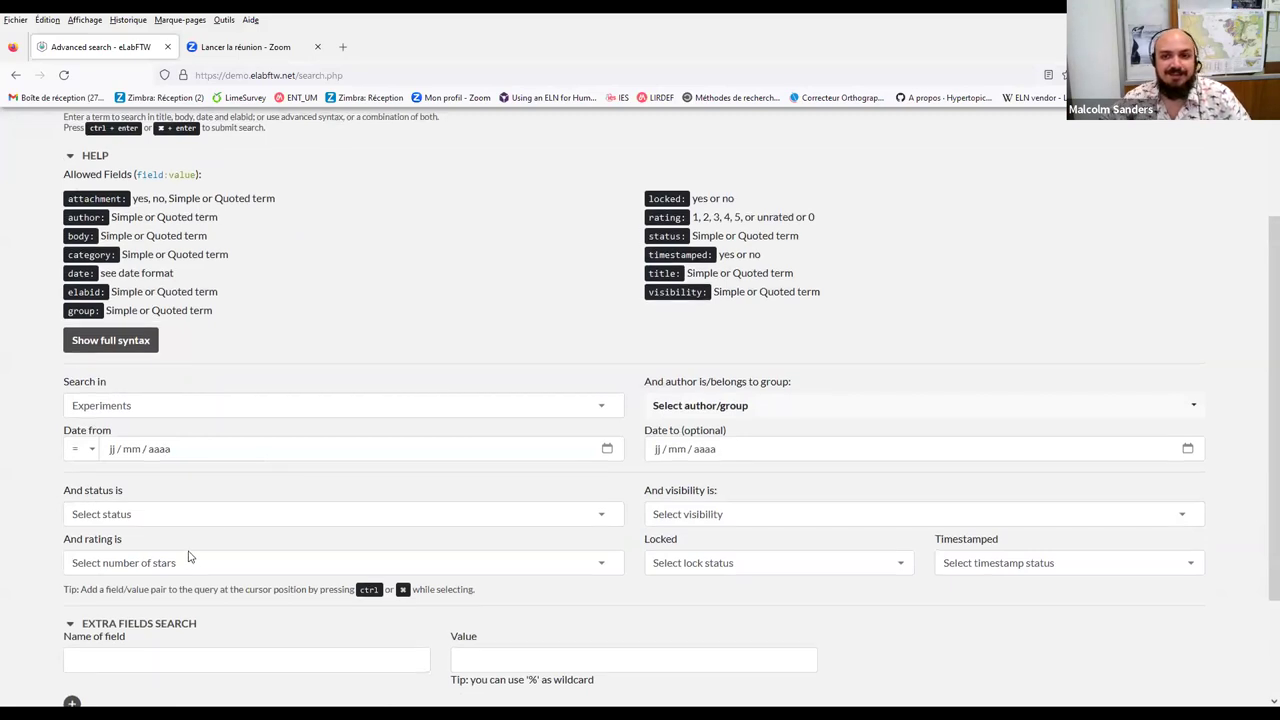
{"action": "scroll", "coordinate": [186, 558], "scroll_direction": "up", "scroll_amount": 2}
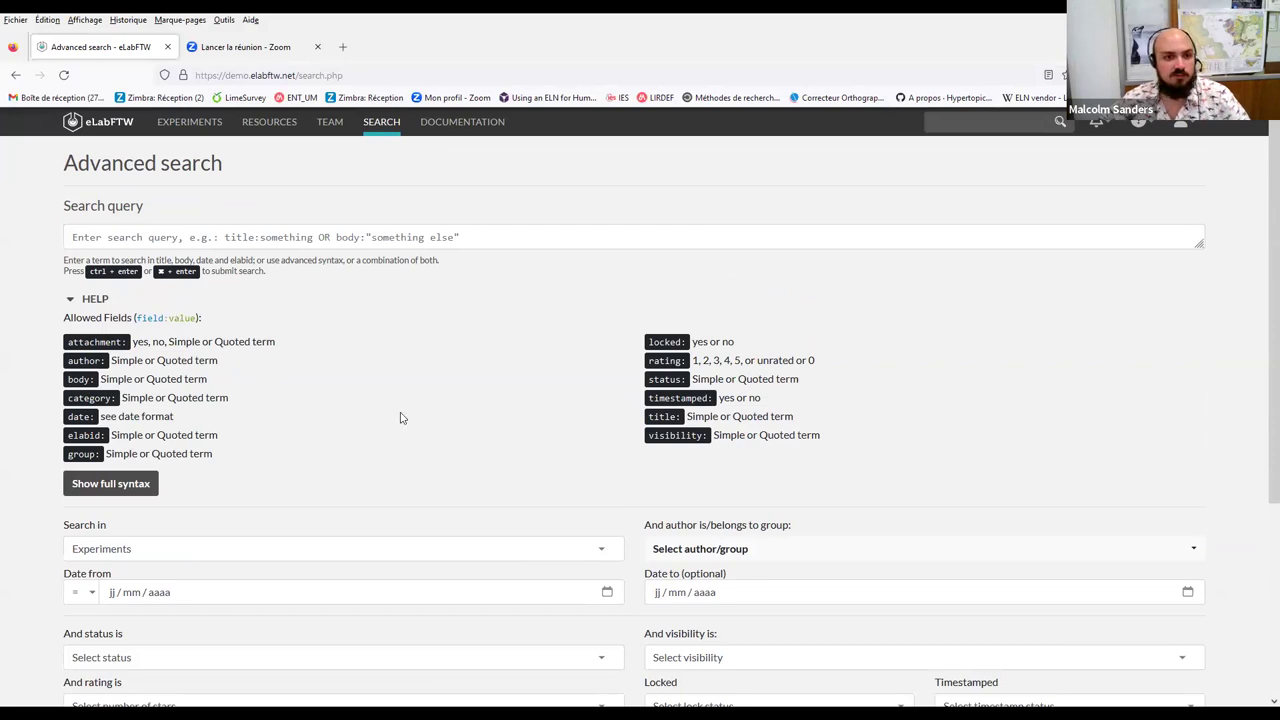
{"action": "left_click", "coordinate": [332, 123]}
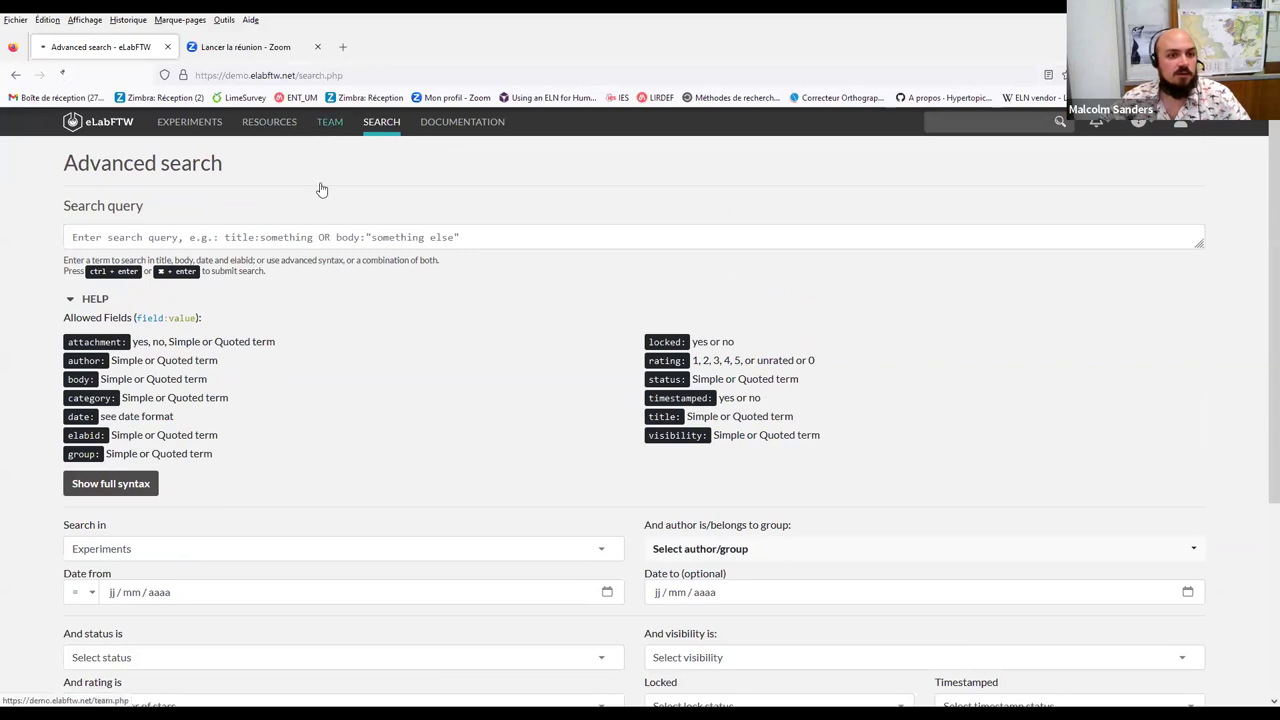